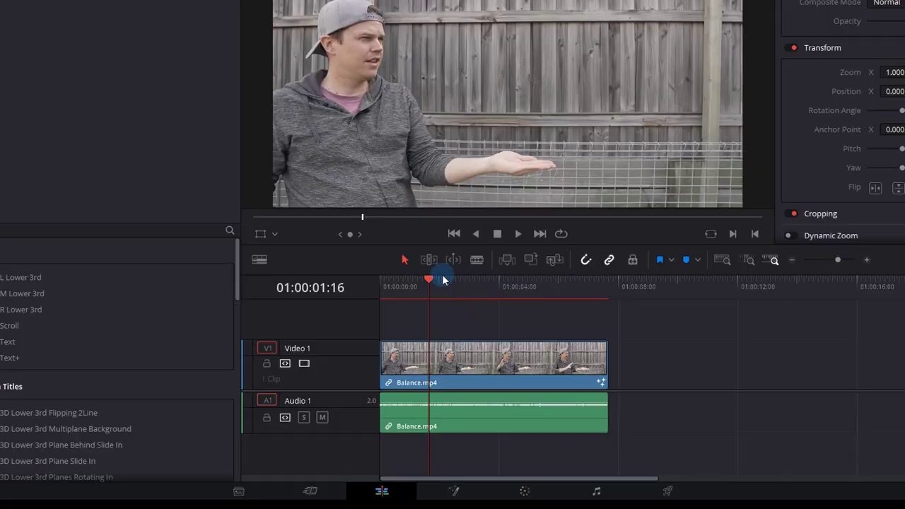
Step: Move to the Fusion page, unlink MediaIn1 from MediaOut1 and spread the two nodes apart
mouse_move(443, 280)
mouse_down()
mouse_move(503, 278)
mouse_move(434, 283)
mouse_up()
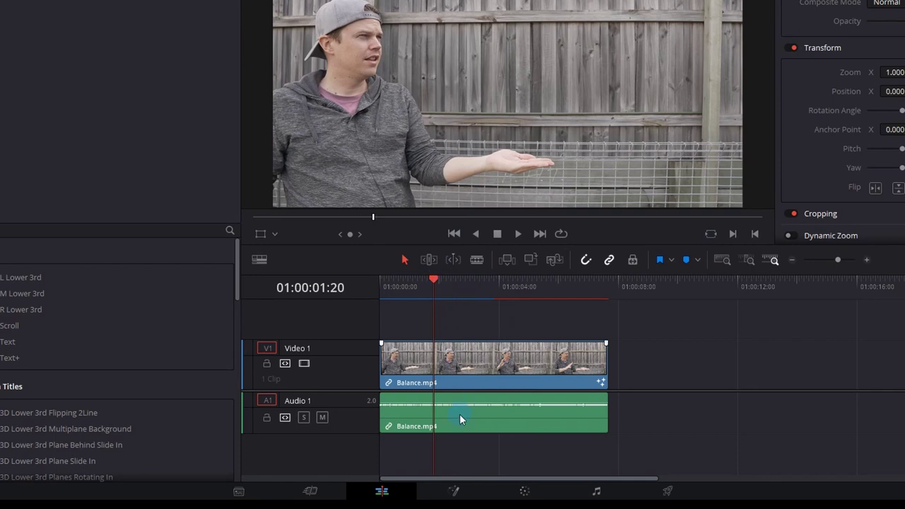
click(453, 491)
drag(339, 292, 241, 357)
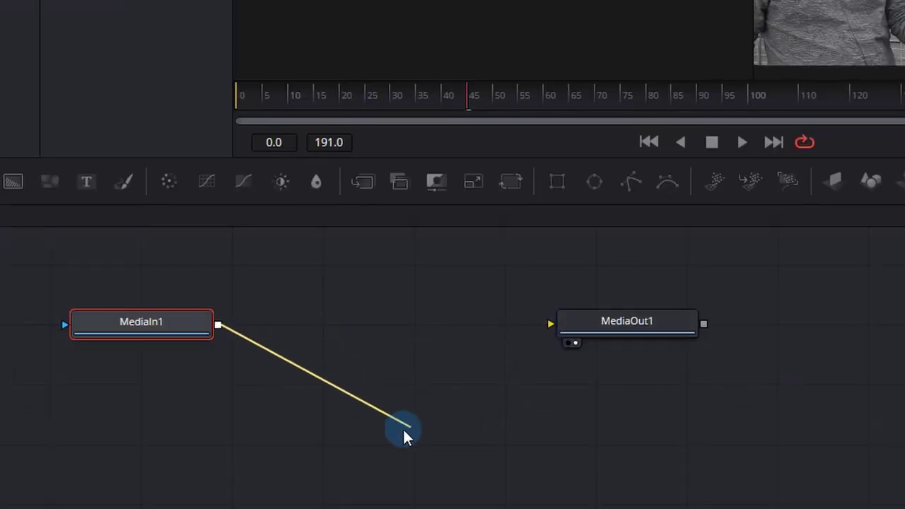
drag(403, 428, 185, 349)
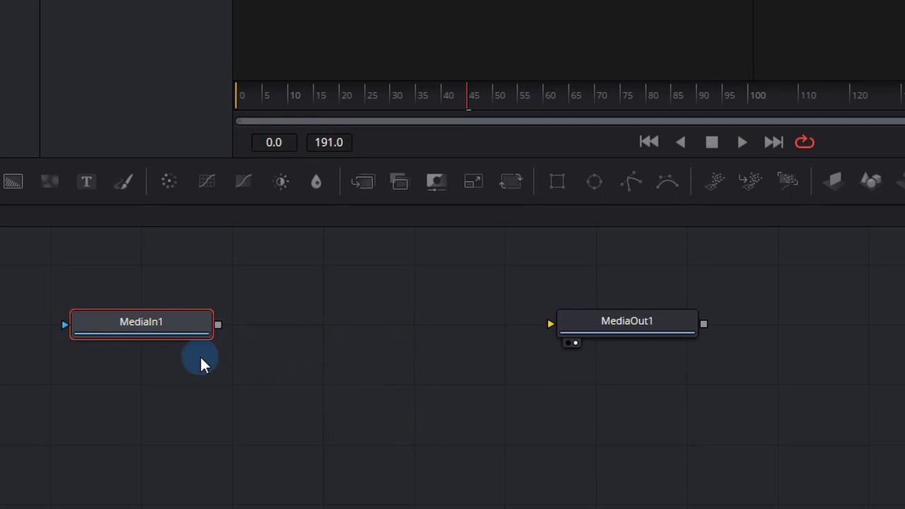
key(1)
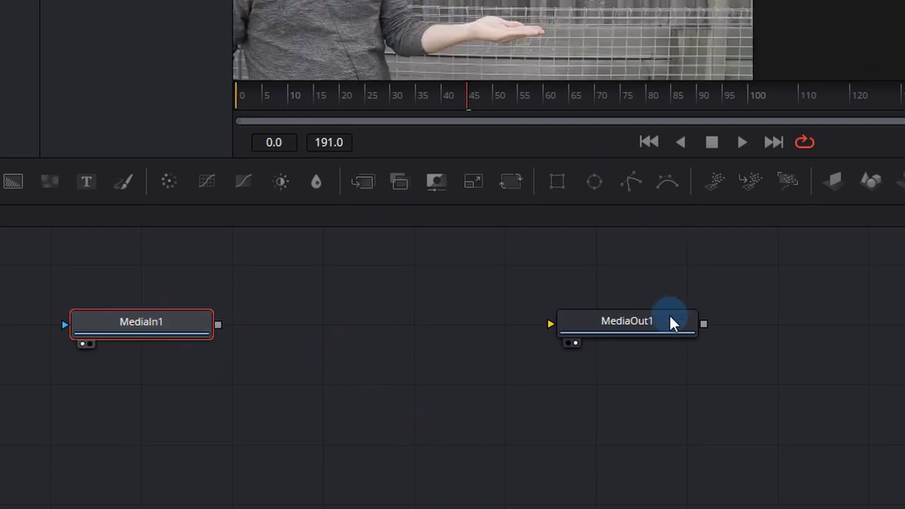
drag(670, 322, 779, 309)
drag(164, 328, 130, 501)
click(161, 331)
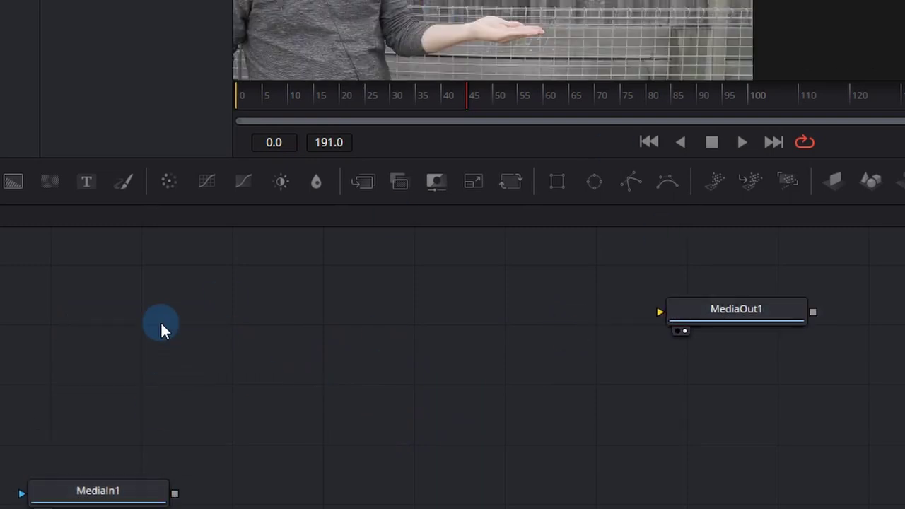
Step: Add pEmitter and pRender nodes and connect pEmitter1 into pRender1
key(shift+space)
text(pem)
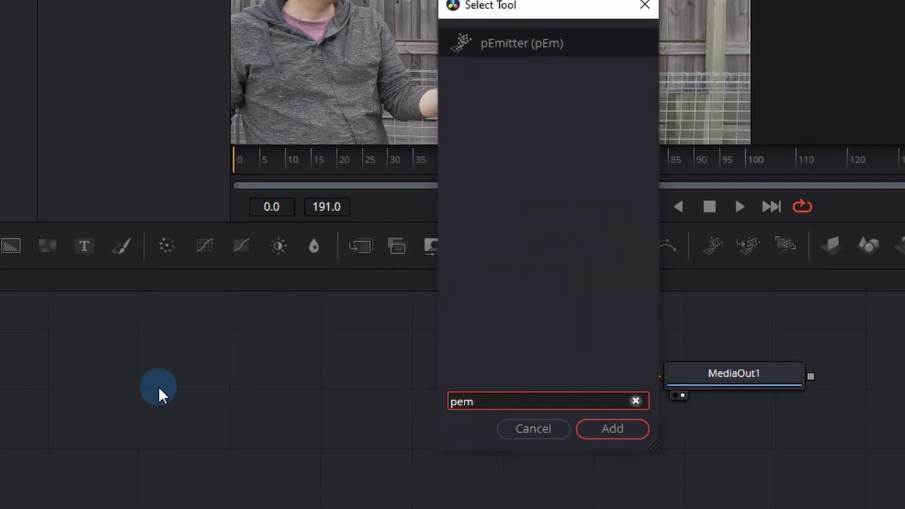
click(611, 428)
drag(169, 394, 112, 395)
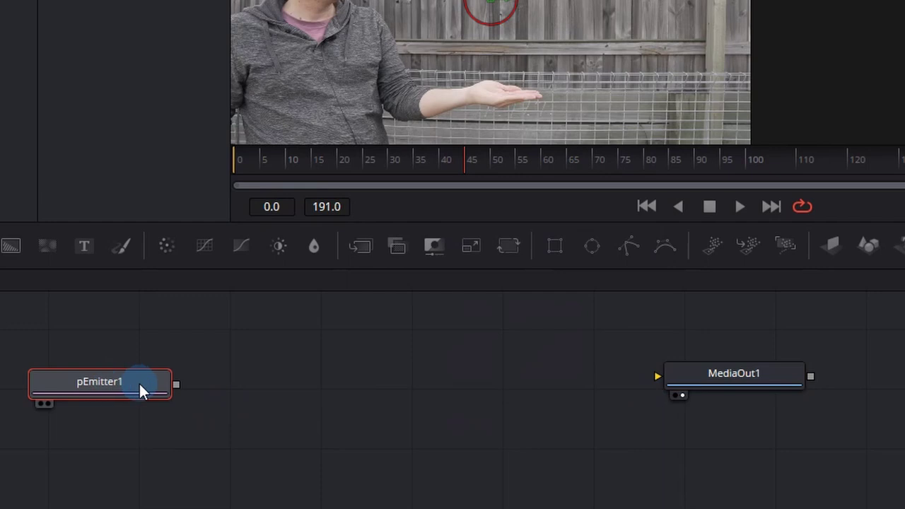
click(282, 375)
key(shift+space)
text(pren)
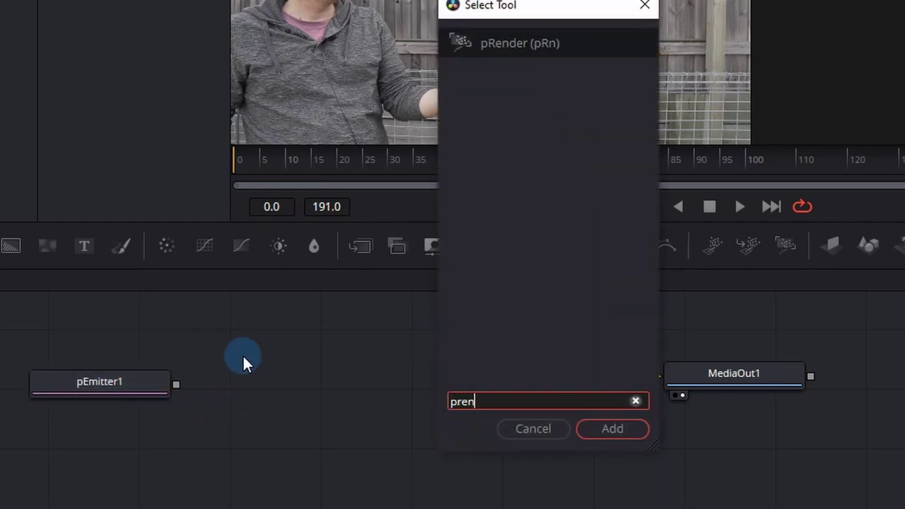
click(635, 427)
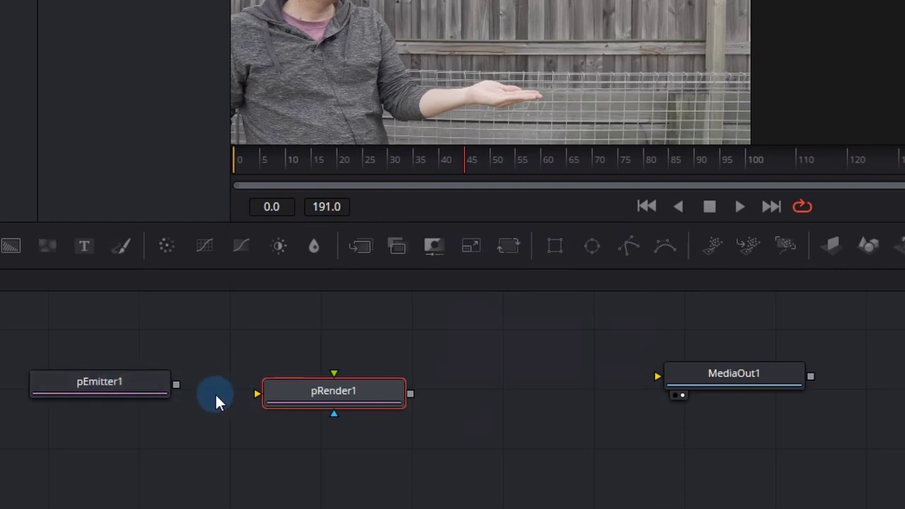
drag(268, 398, 284, 393)
drag(180, 384, 264, 386)
click(503, 388)
Step: Add a Merge 3D node placed between pRender1 and MediaOut1
drag(735, 382, 883, 384)
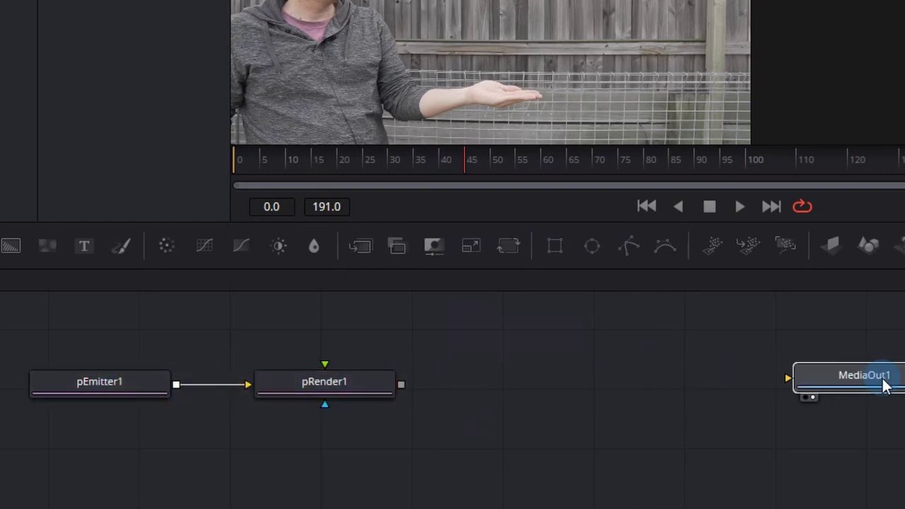
click(606, 383)
key(shift+space)
text(merge)
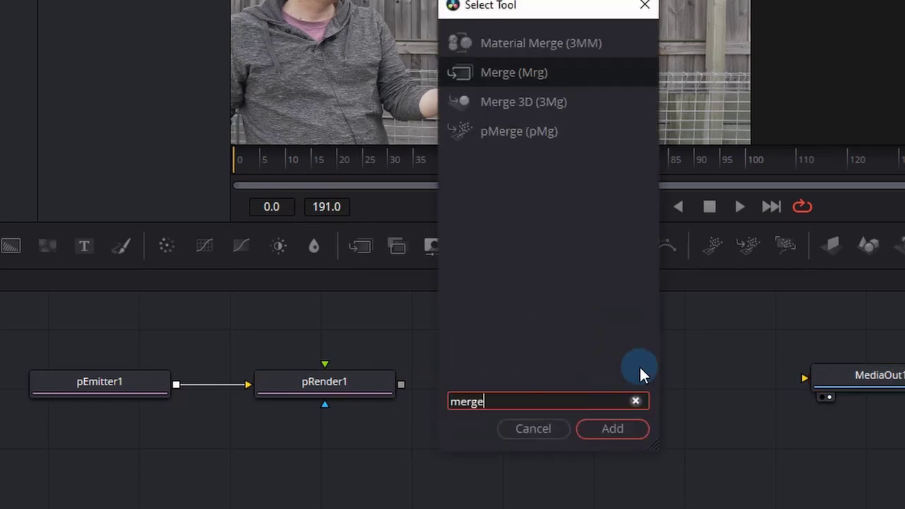
click(553, 101)
click(612, 429)
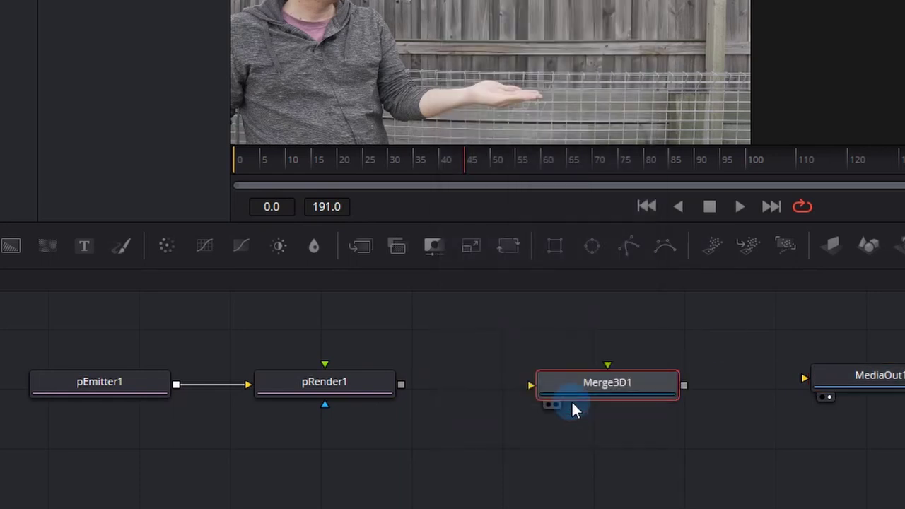
drag(576, 397, 477, 385)
drag(550, 380, 534, 385)
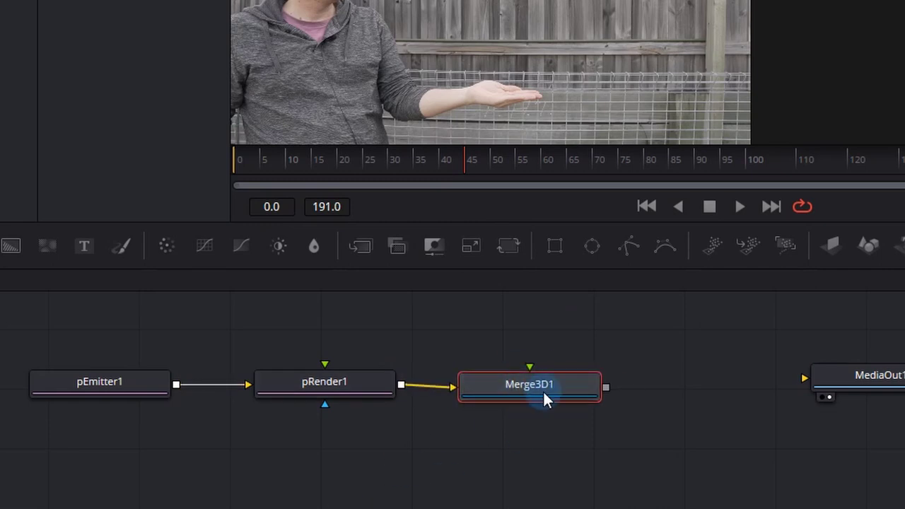
drag(865, 378, 904, 379)
click(758, 381)
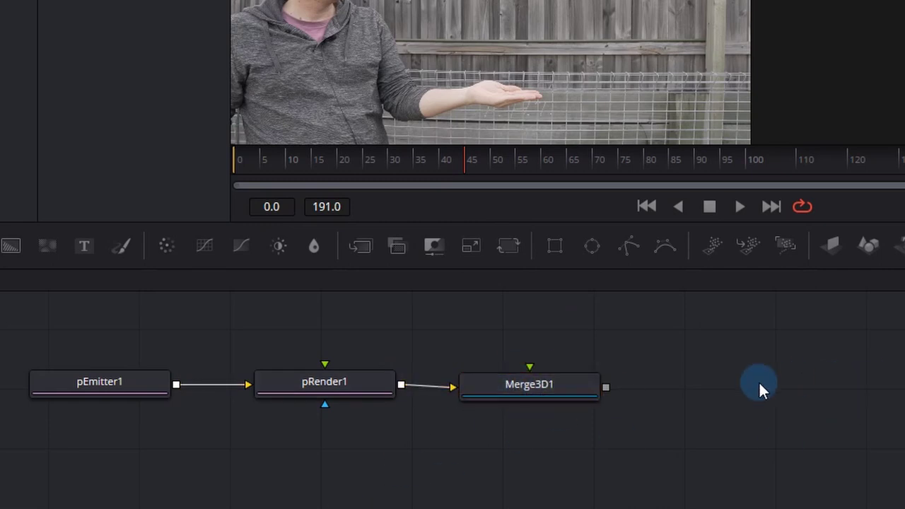
Step: Add Renderer 3D, wire Merge3D1 → Renderer3D1 → MediaOut1, and play to see the white particles
key(shift+space)
text(render)
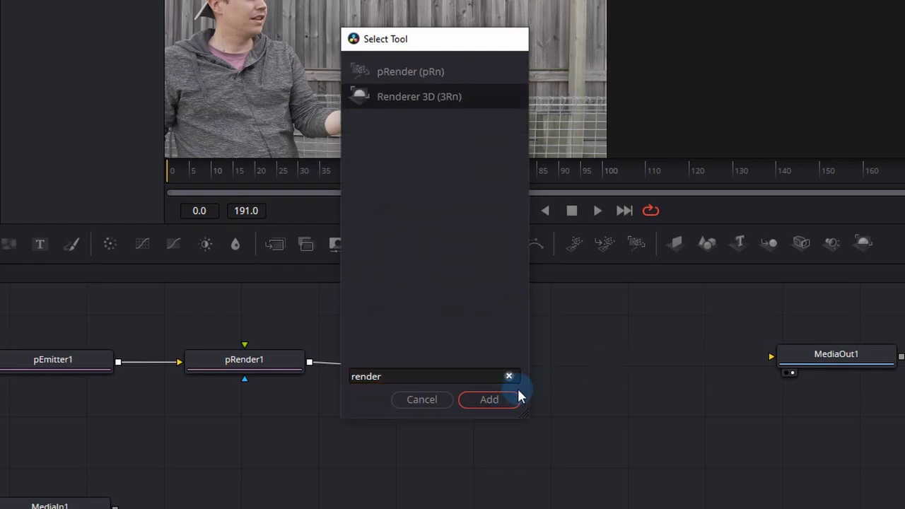
click(489, 399)
drag(483, 364, 624, 372)
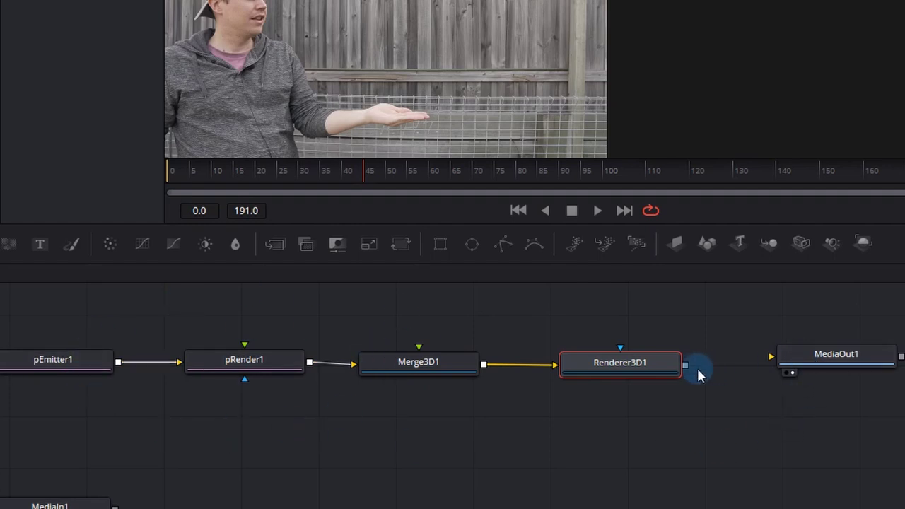
drag(774, 357, 775, 355)
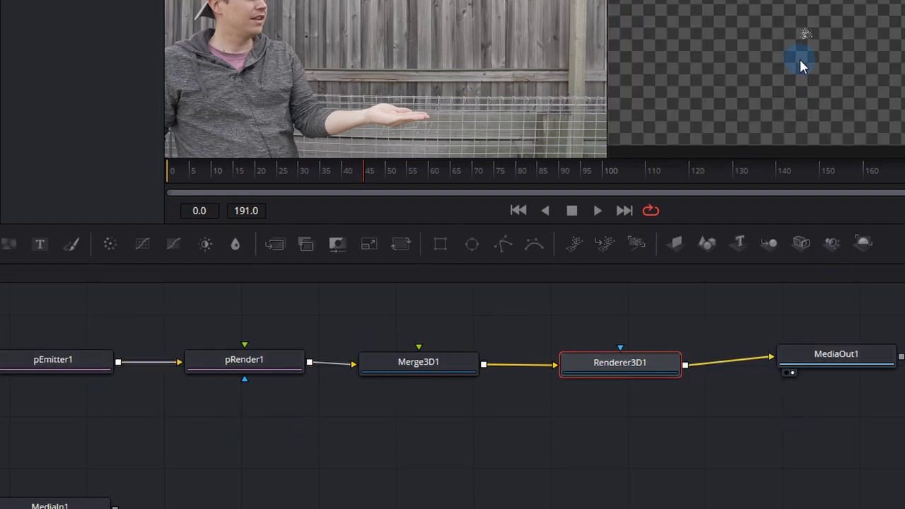
key(space)
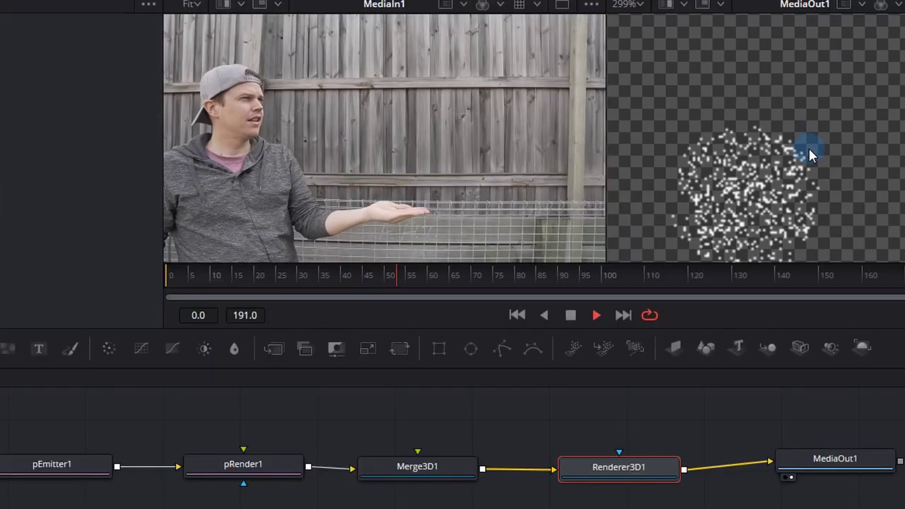
scroll(852, 112, down, 5)
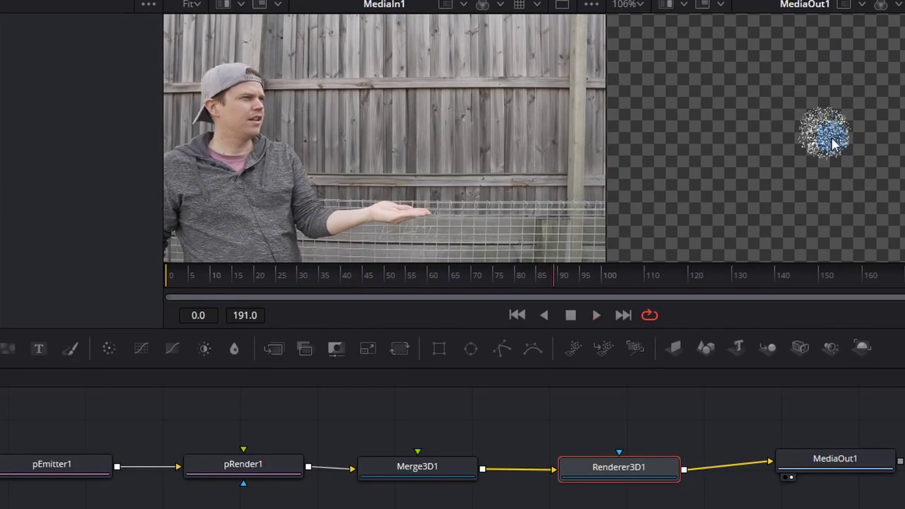
key(space)
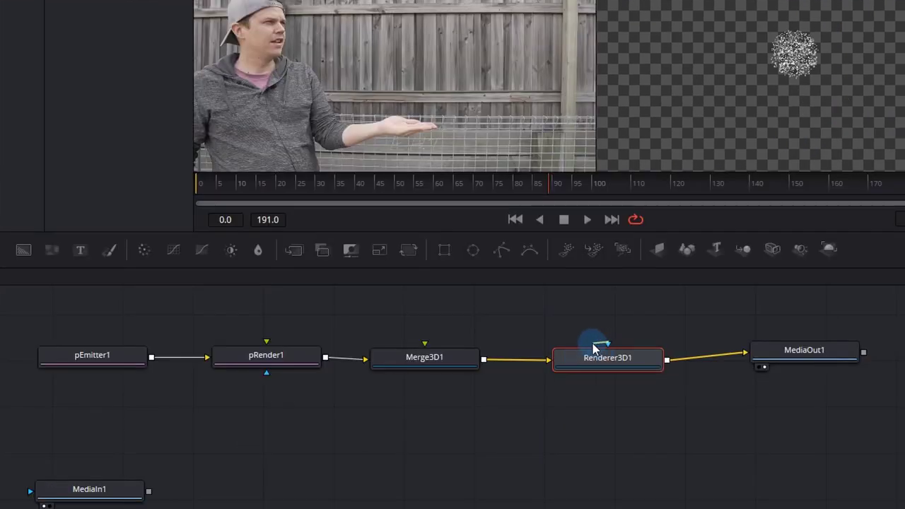
drag(593, 348, 583, 344)
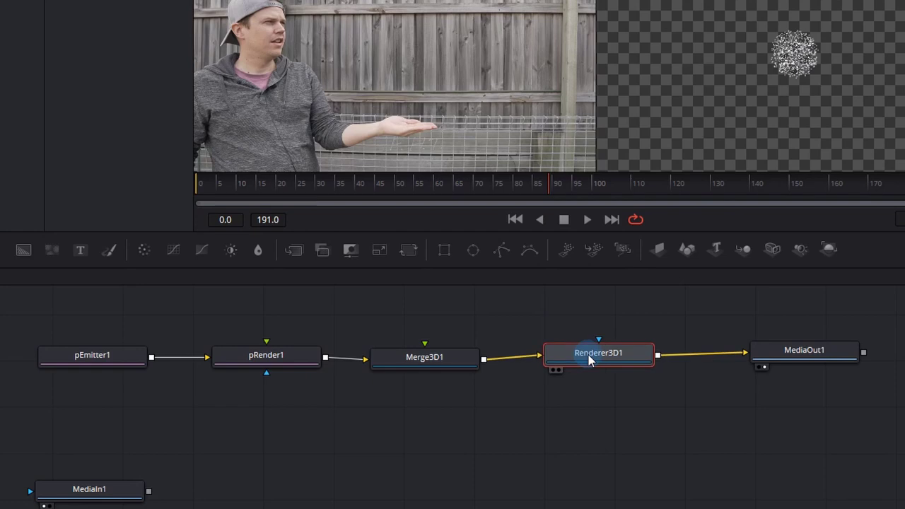
Step: Add a Camera 3D to Merge3D1 and feed MediaIn1 into its image input
click(452, 360)
key(shift+space)
text(camer)
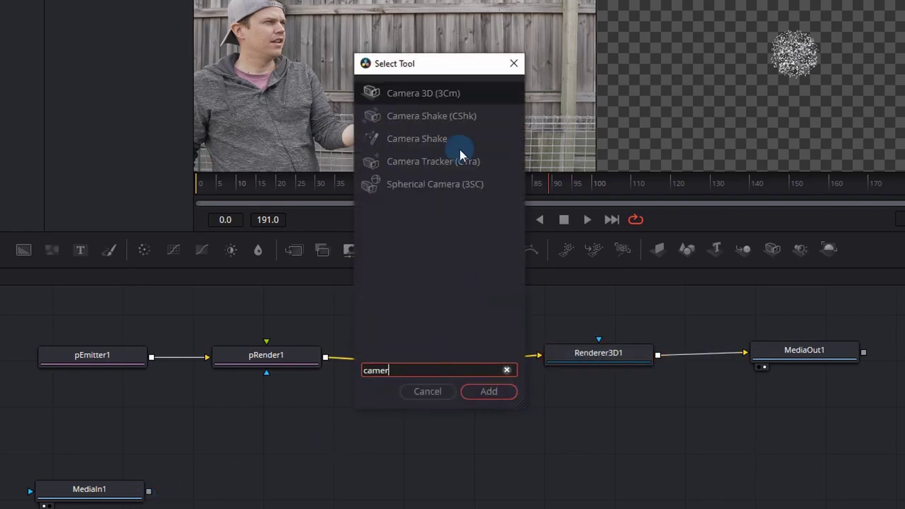
click(485, 390)
drag(406, 410, 349, 442)
key(1)
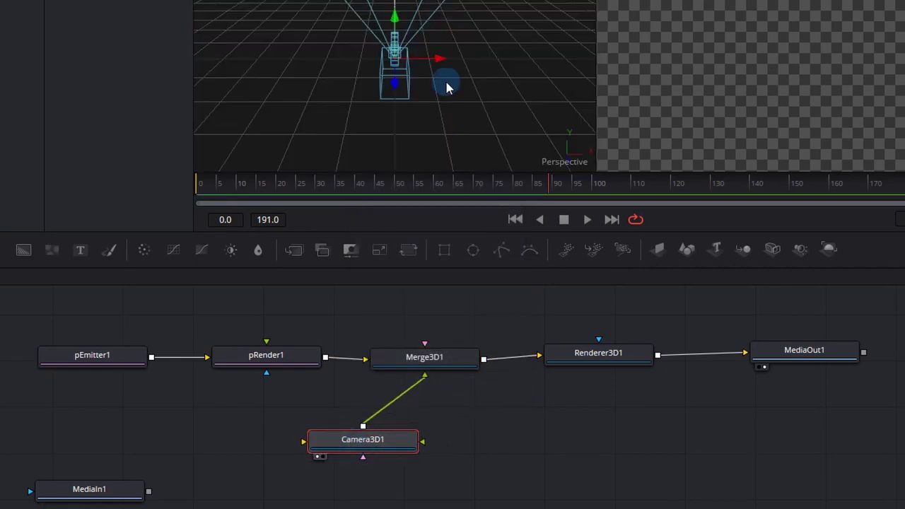
drag(441, 86, 345, 21)
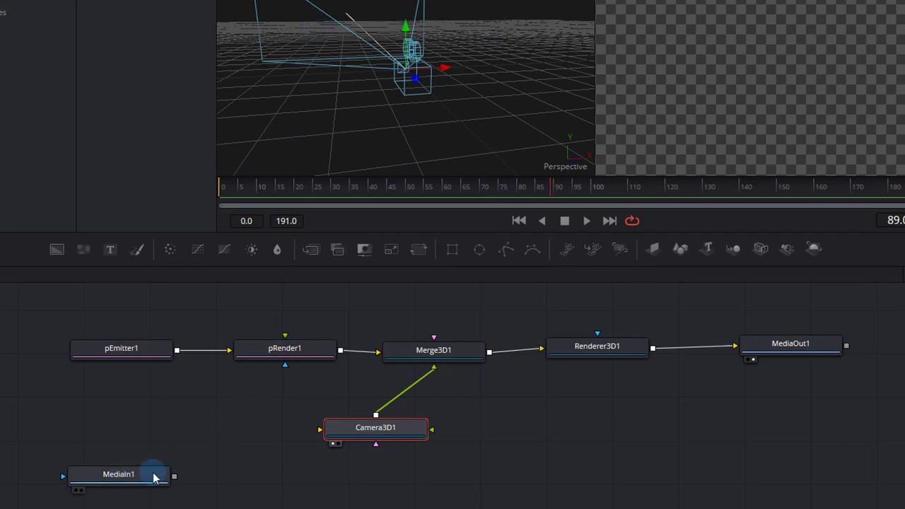
drag(175, 481, 382, 439)
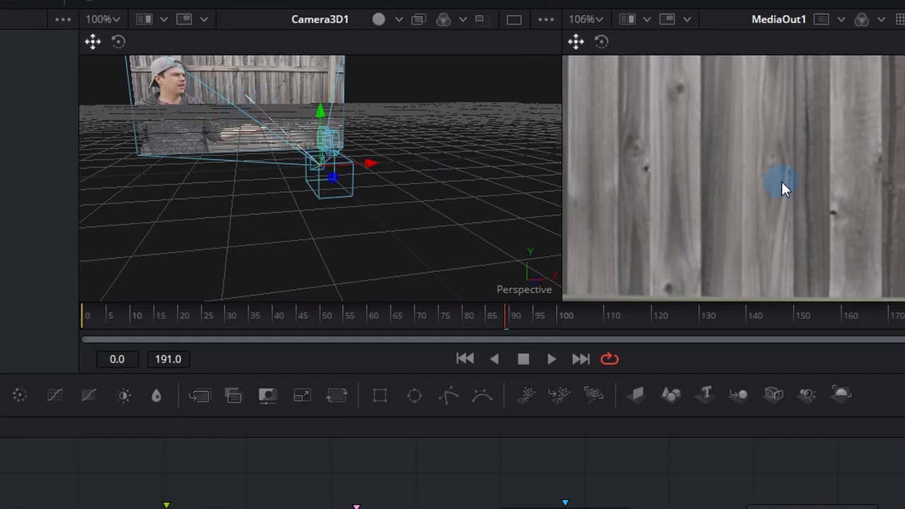
Step: Reposition the camera to Translation Z 0.887173 so the particles sit above the hand
scroll(756, 184, down, 5)
scroll(778, 168, up, 1)
drag(783, 172, 786, 128)
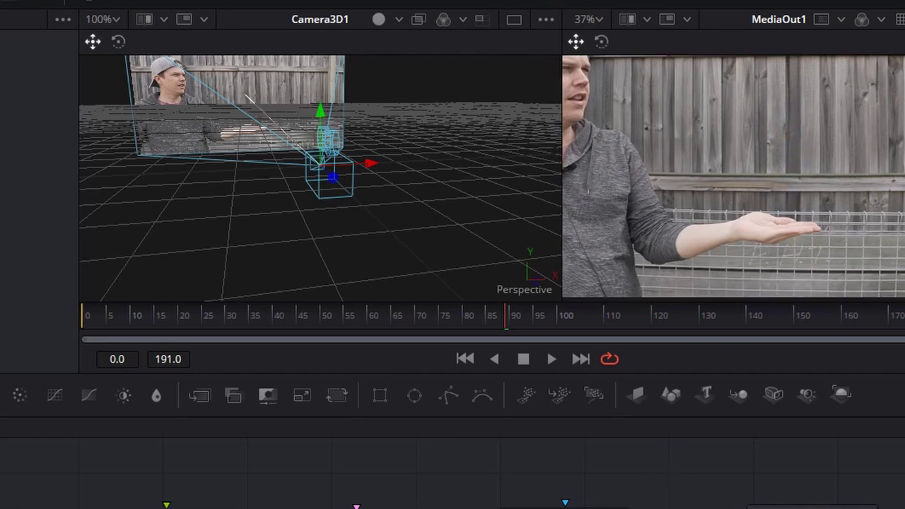
key(space)
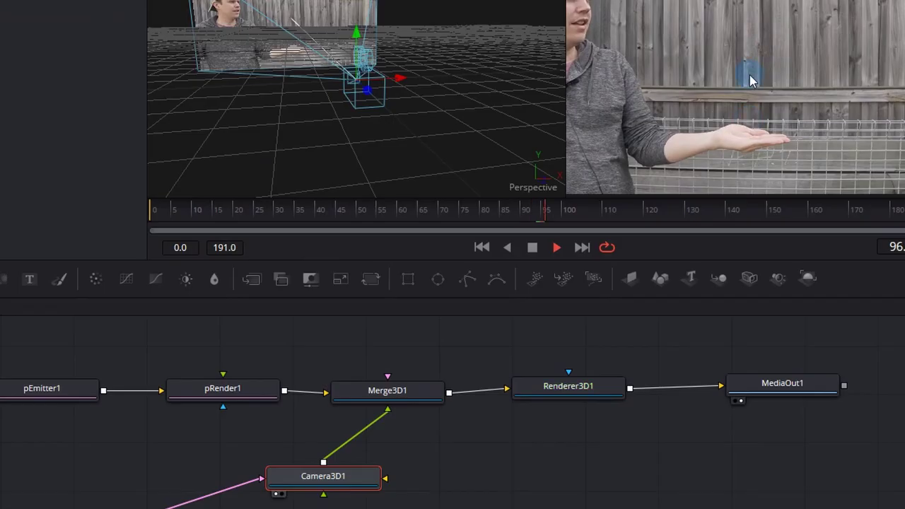
key(space)
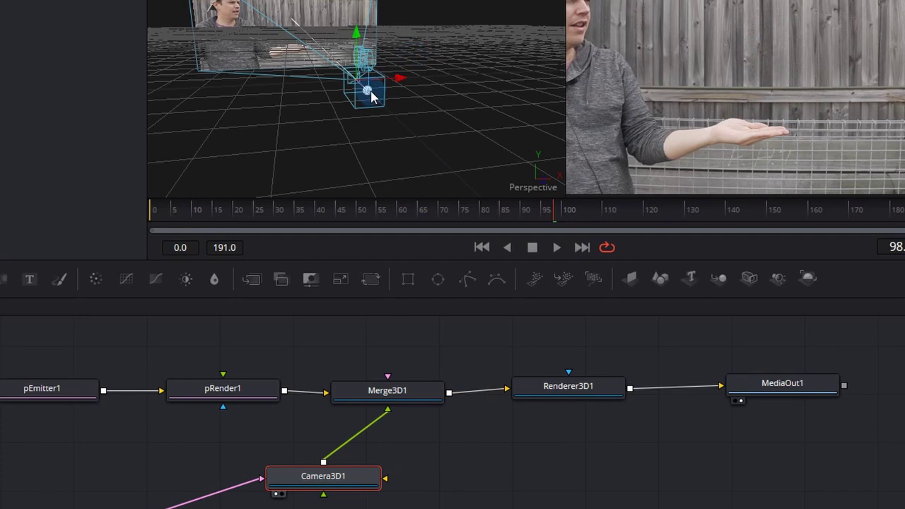
drag(372, 97, 452, 155)
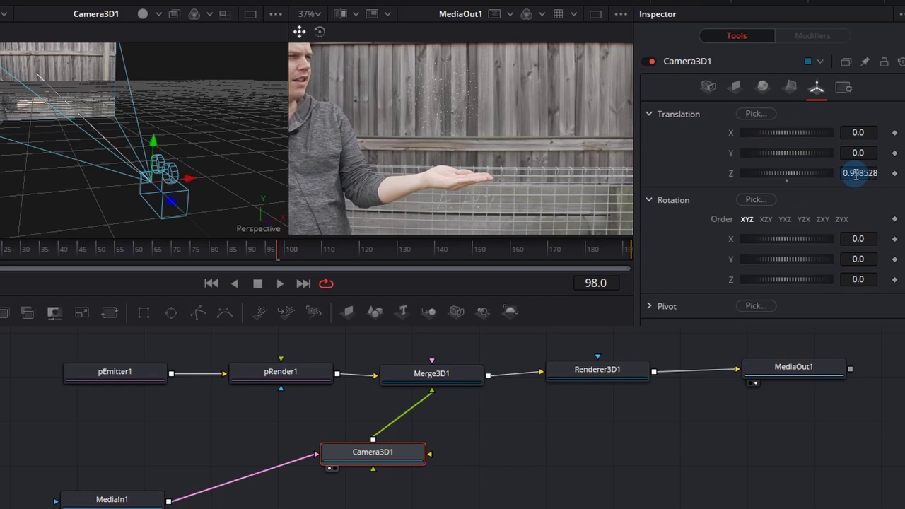
drag(196, 203, 178, 184)
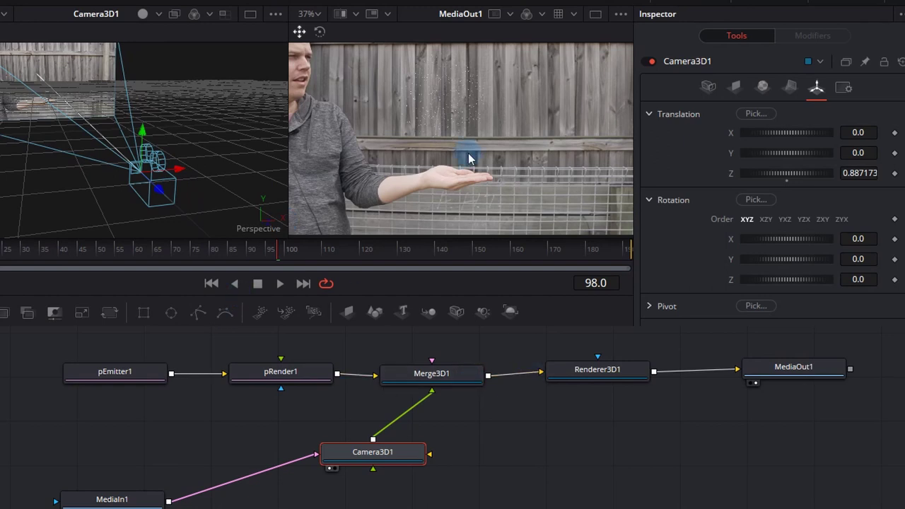
key(space)
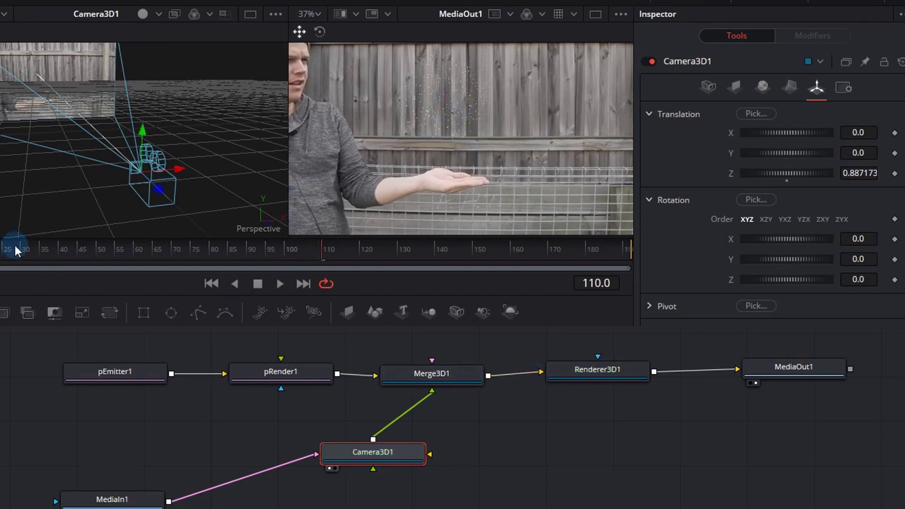
click(6, 247)
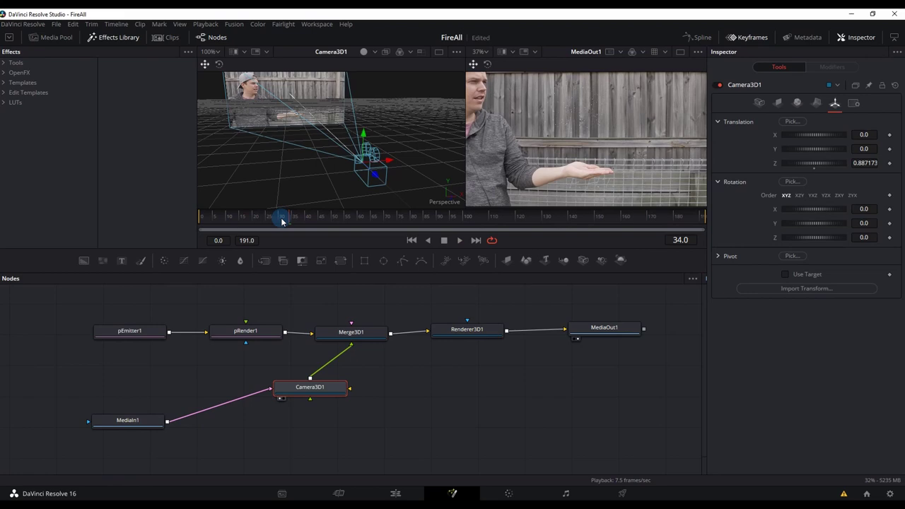
Step: Set Renderer3D1 to OpenGL with Sorted (accurate) transparency
drag(281, 221, 202, 214)
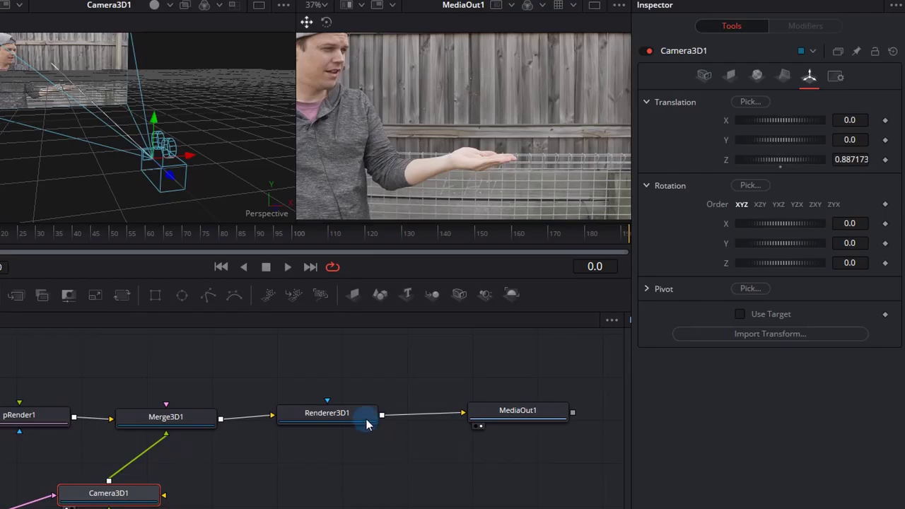
click(364, 417)
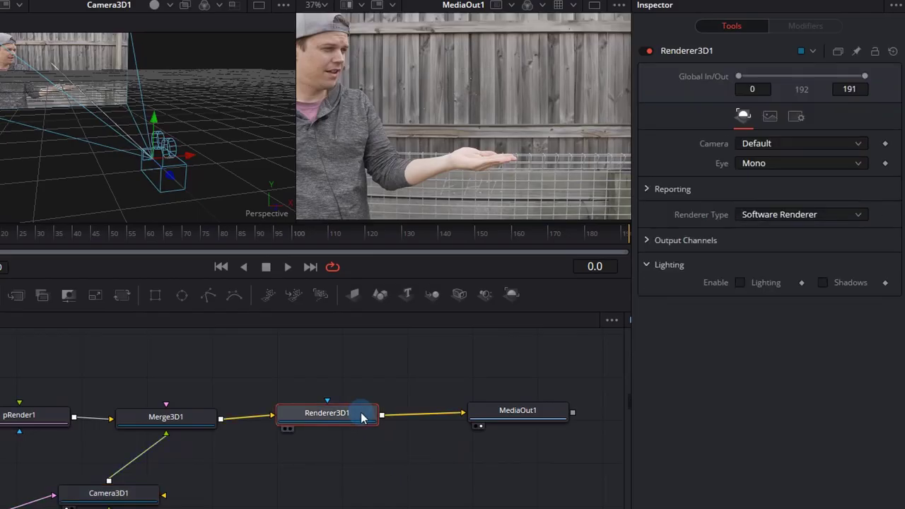
click(788, 221)
click(789, 231)
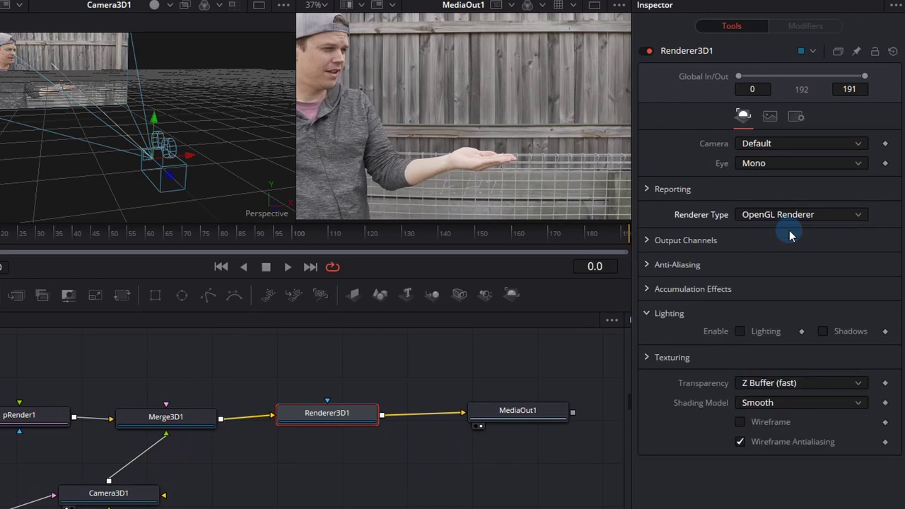
click(775, 383)
click(775, 415)
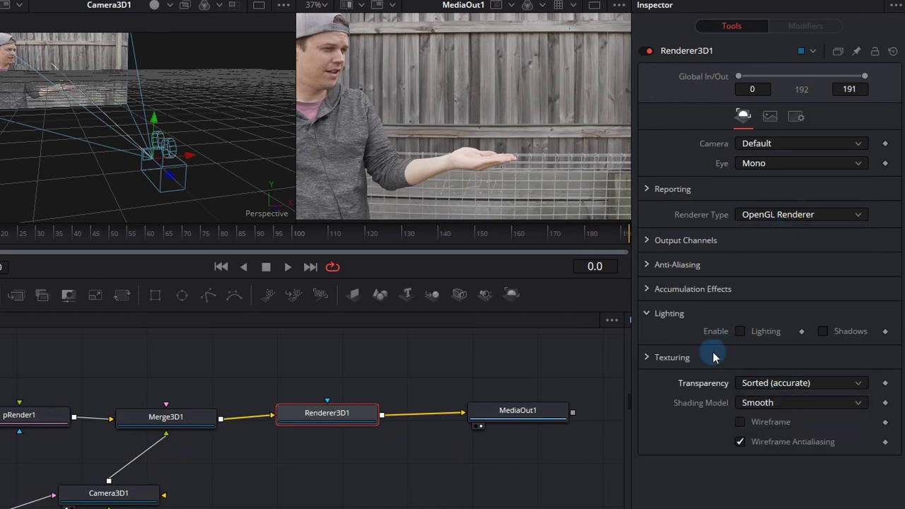
Step: Give pEmitter1 Number 33, Number Variance 11, Lifespan 213 and Lifespan Variance 30
drag(226, 236, 125, 236)
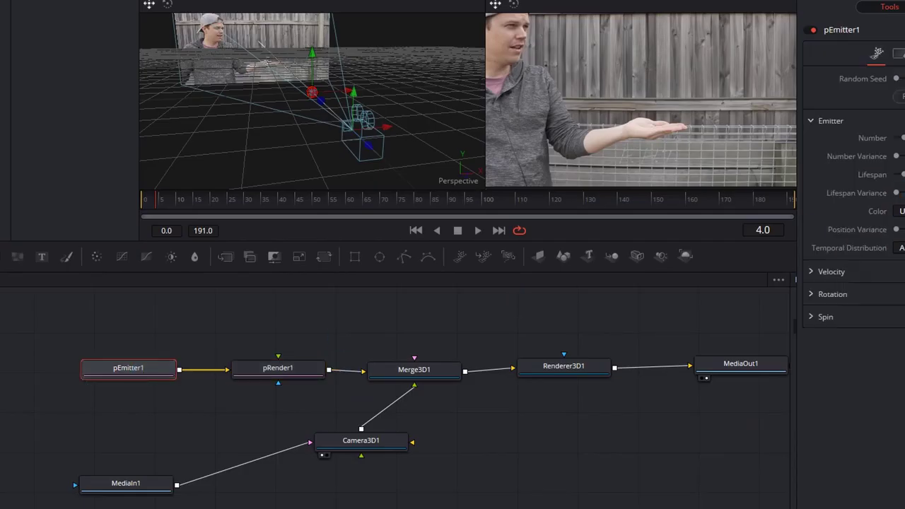
text(33.0)
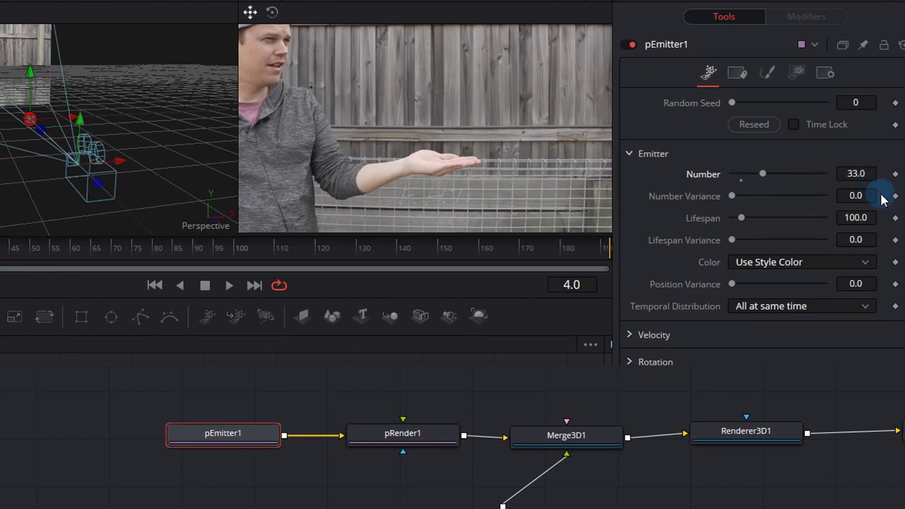
click(855, 195)
text(11)
key(Return)
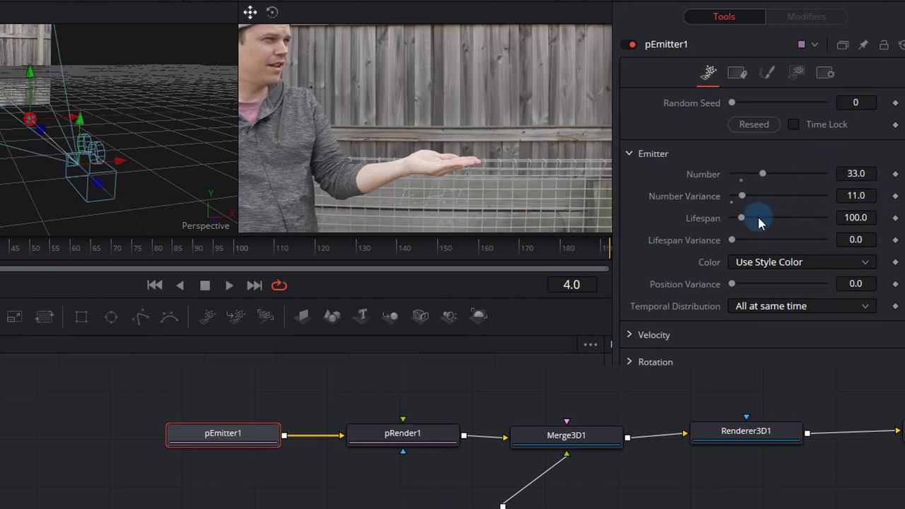
click(853, 219)
text(213)
key(Return)
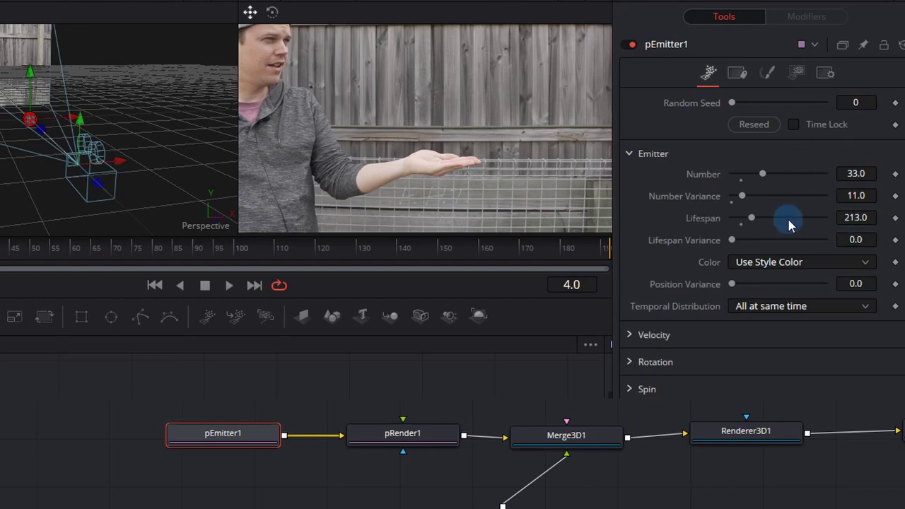
click(855, 240)
text(30)
key(Return)
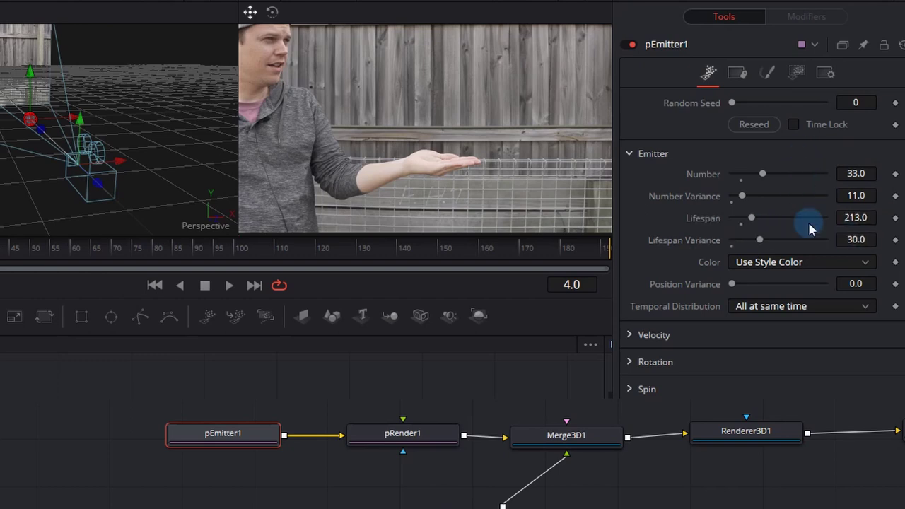
Step: Set the emitter's particle Style to Blob and play to preview
click(767, 73)
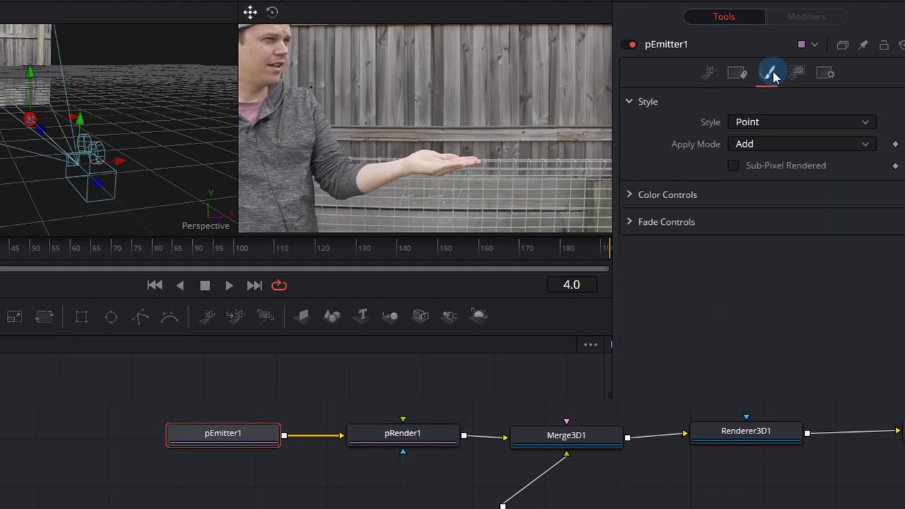
click(780, 127)
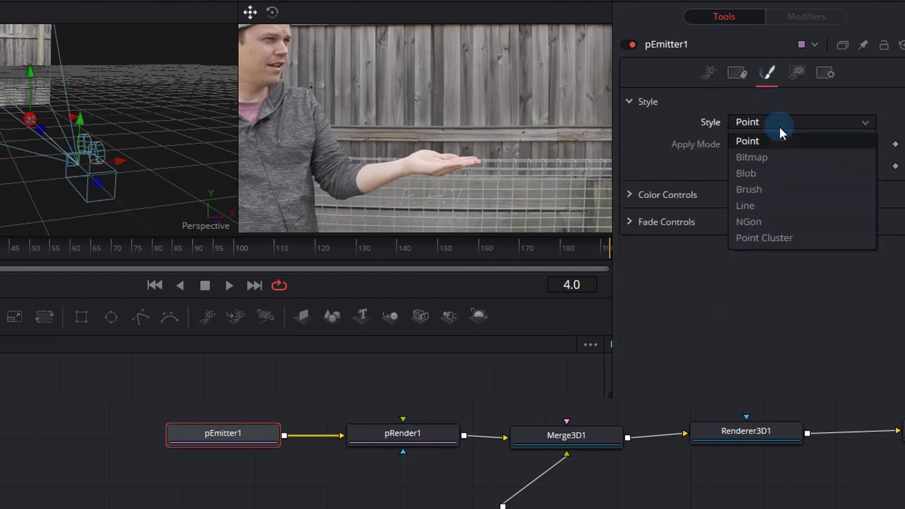
click(780, 172)
key(space)
scroll(67, 392, left, 5)
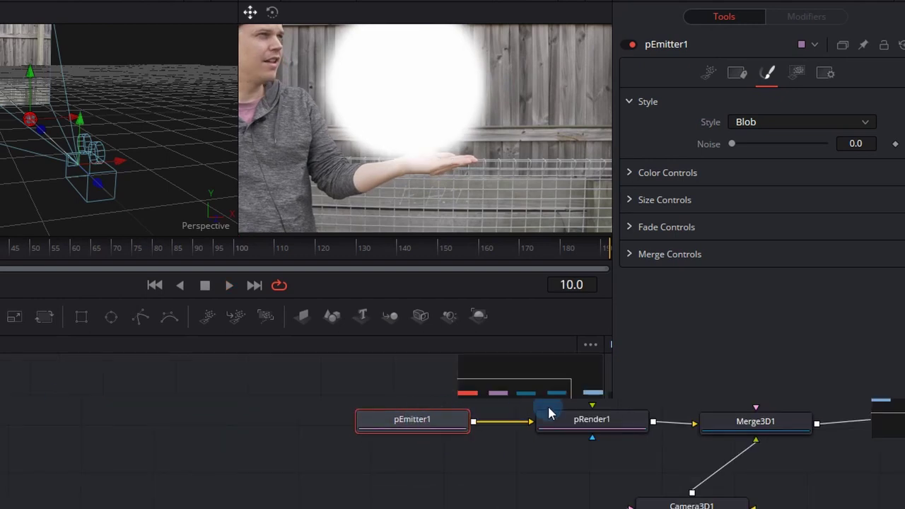
Step: Set pEmitter1's Region to Mesh and connect a new Shape3D node as its mesh
click(796, 72)
click(791, 123)
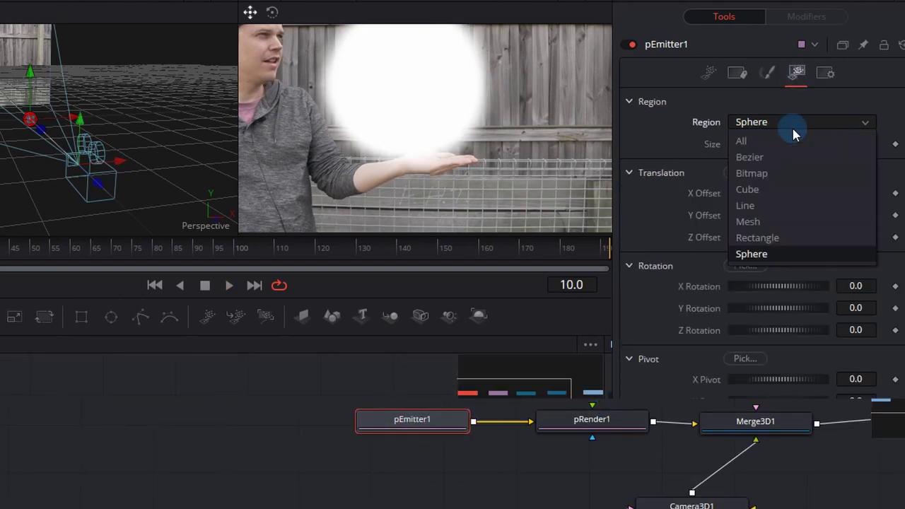
key(Escape)
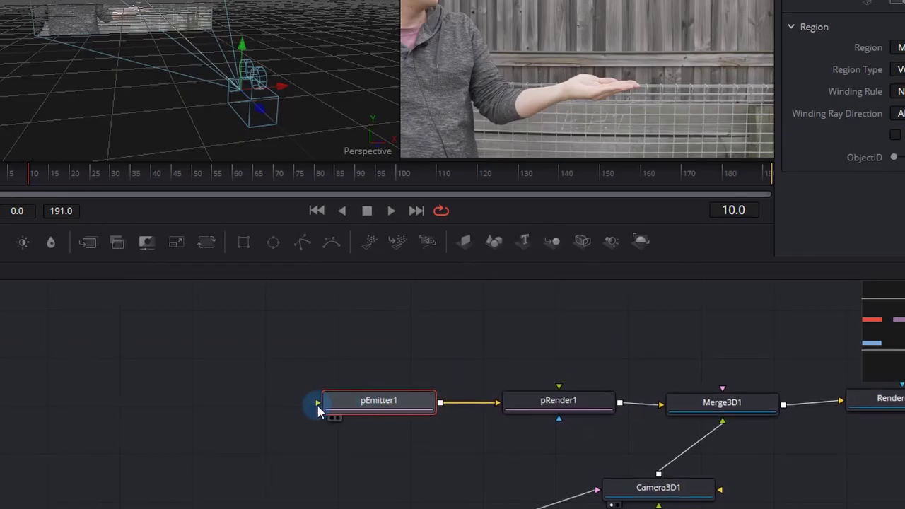
click(338, 358)
drag(352, 338, 109, 337)
key(shift+space)
text(shap)
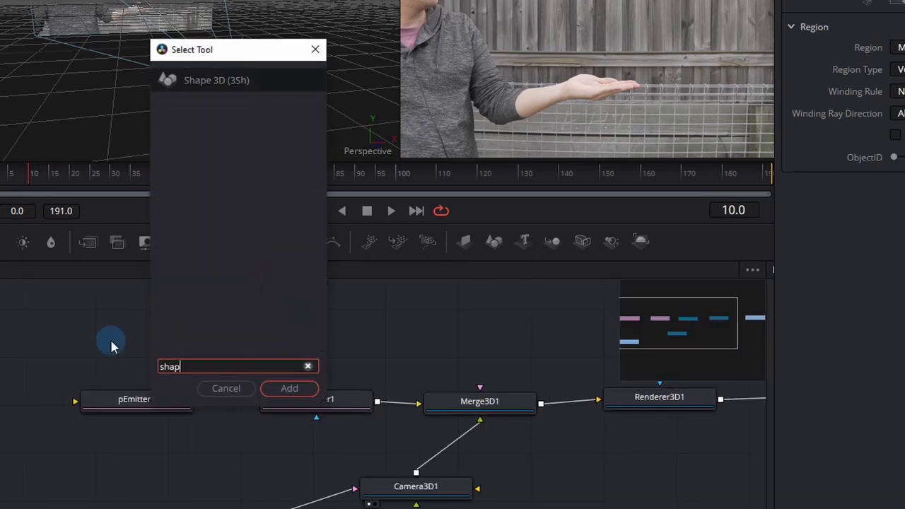
click(296, 393)
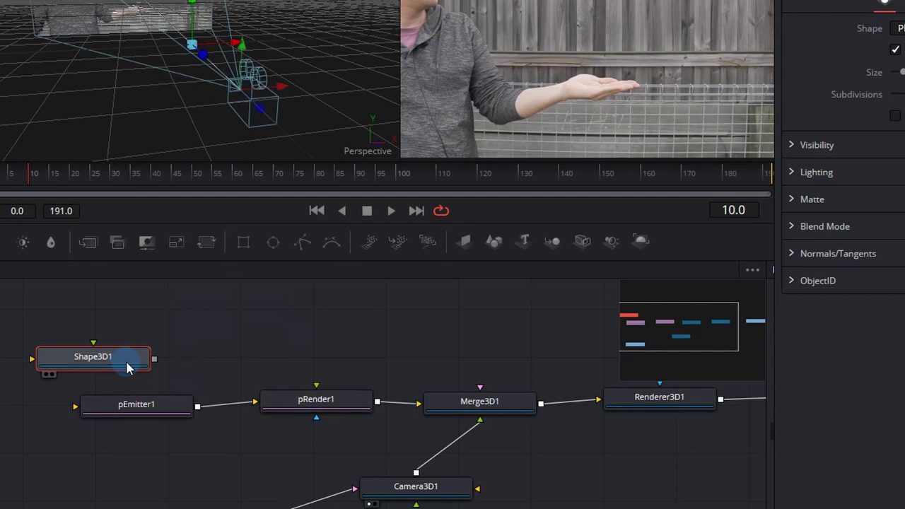
drag(134, 359, 135, 404)
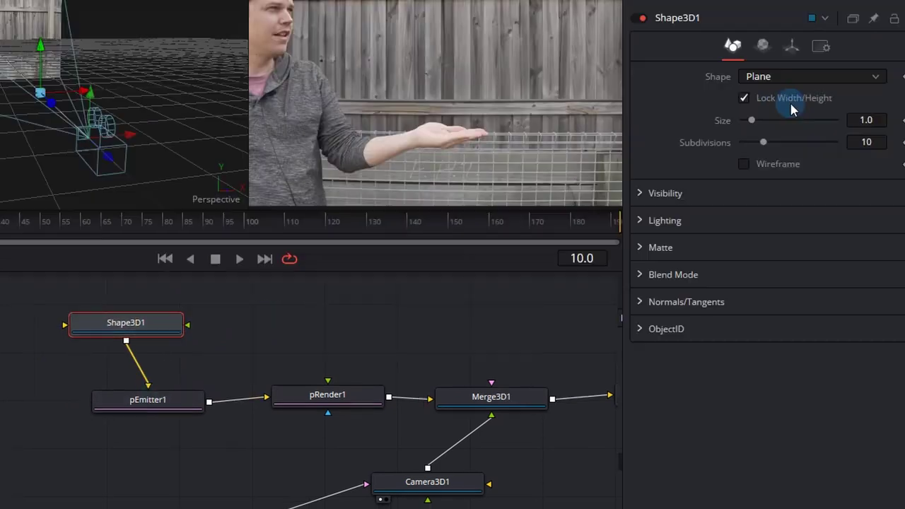
Step: Make Shape3D1 a Cone and narrow its radius to 0.31
click(802, 79)
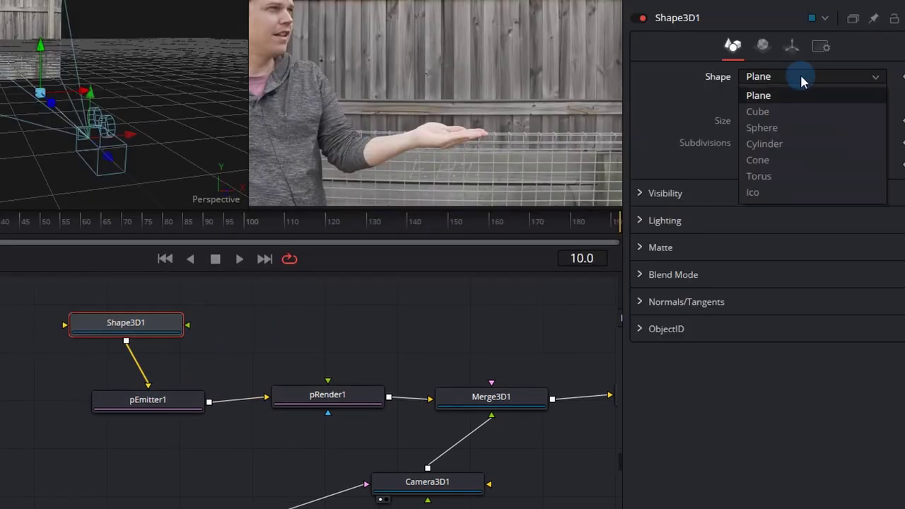
click(792, 159)
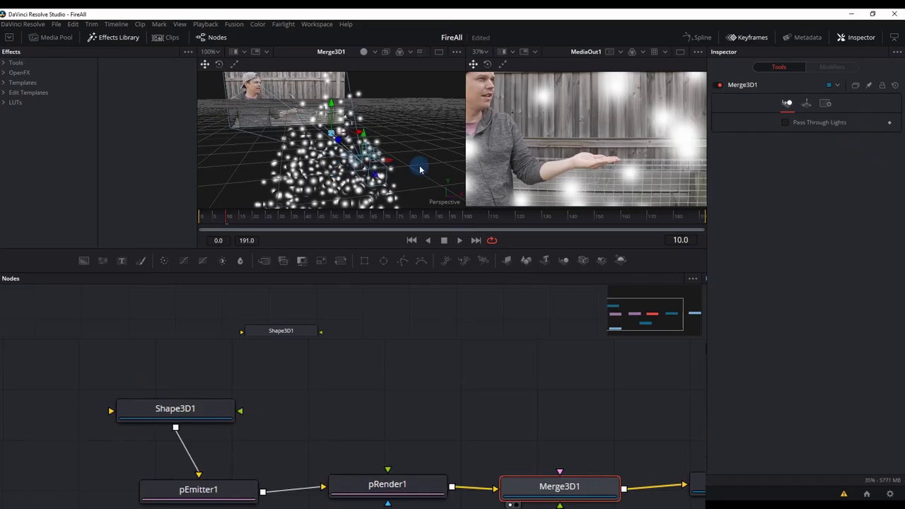
scroll(419, 169, down, 3)
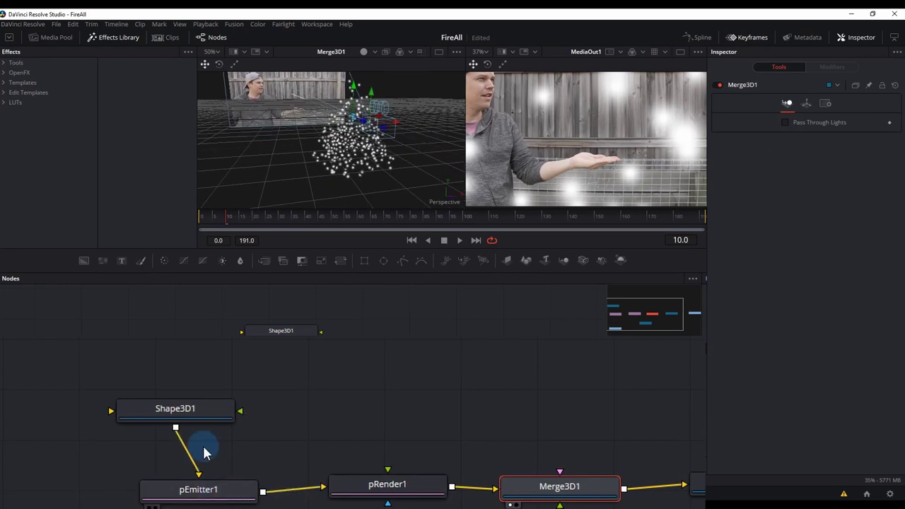
click(217, 416)
drag(759, 121, 749, 121)
Step: Set the cone's Radius to 0.13 and Height to 0.79
click(887, 118)
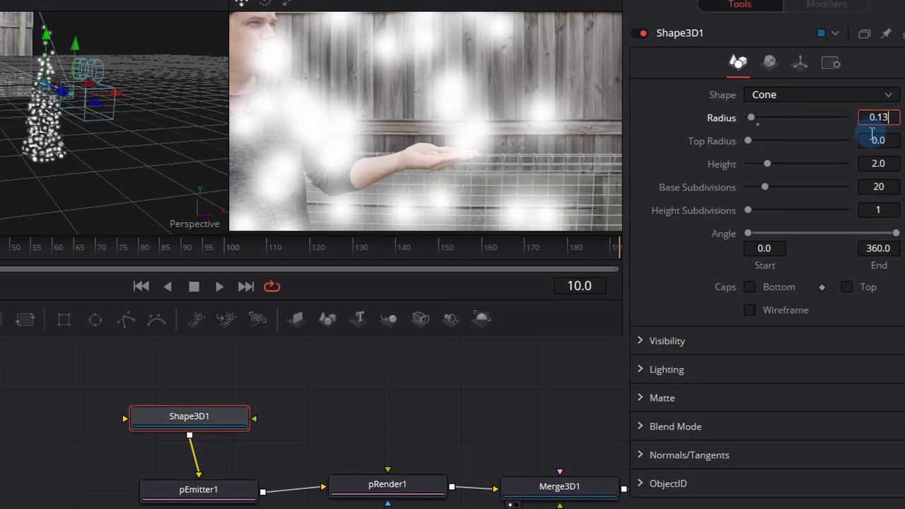
text(0.13)
key(Return)
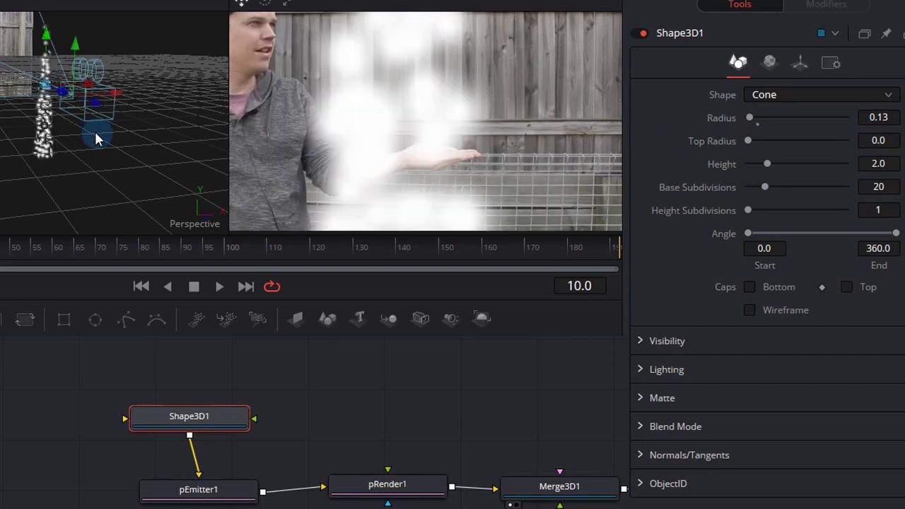
click(889, 164)
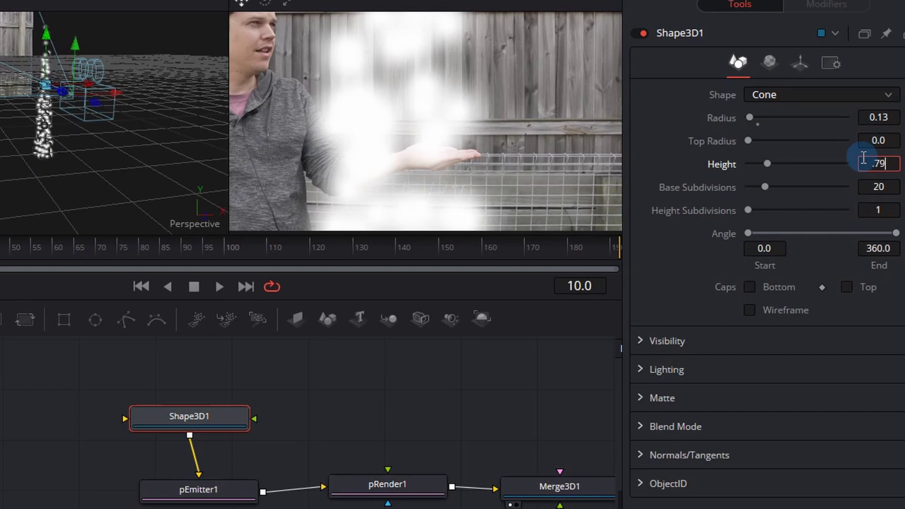
key(Return)
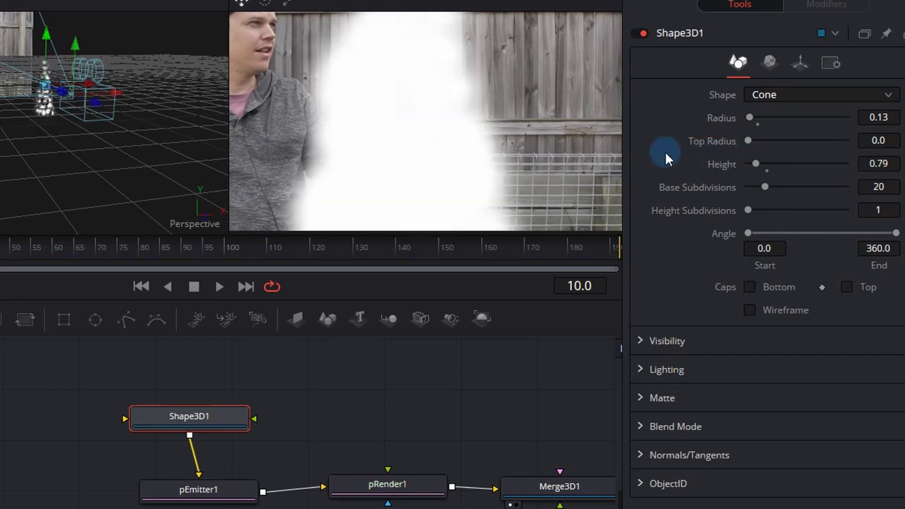
Step: Set the cone to 64 base subdivisions and 21 height subdivisions
click(101, 104)
drag(103, 104, 111, 115)
drag(764, 186, 809, 186)
click(888, 209)
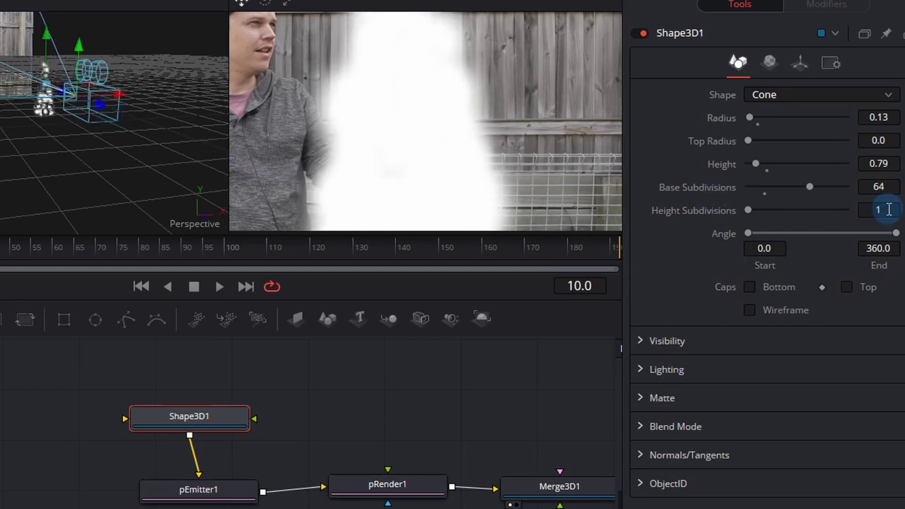
text(21)
key(Return)
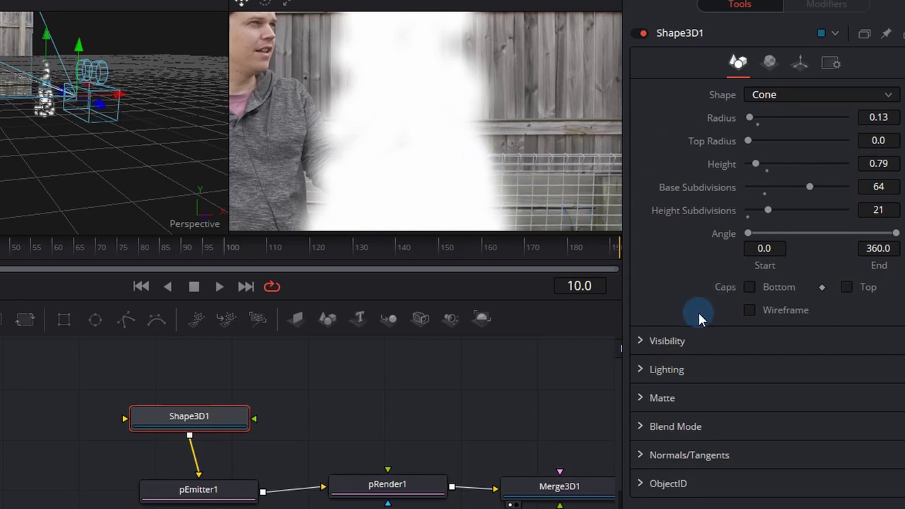
Step: Move the cone to X 0.034, Y 0.341 and pull the camera back to Z 1.244117
click(799, 62)
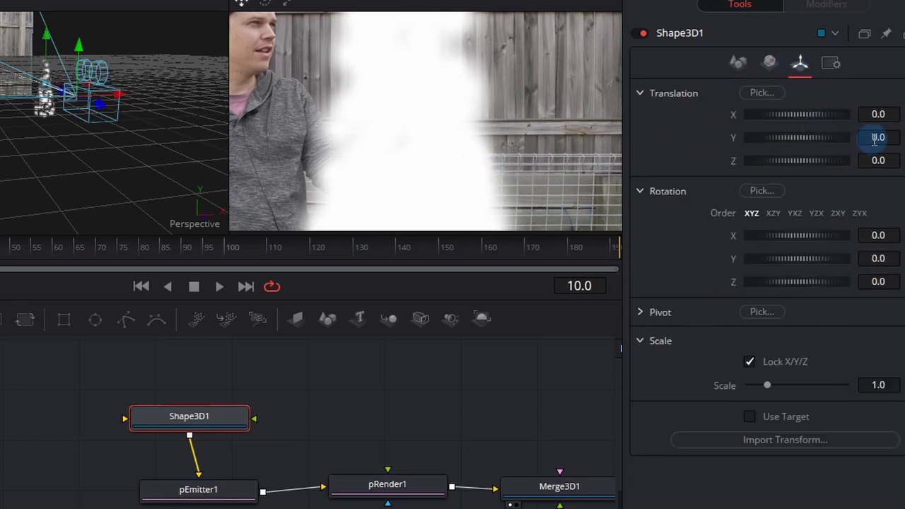
drag(873, 136, 903, 136)
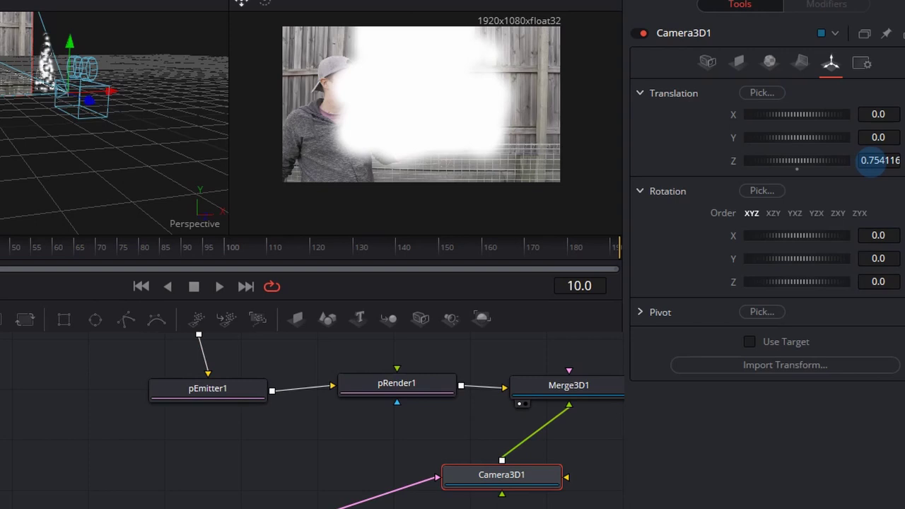
drag(878, 161, 880, 161)
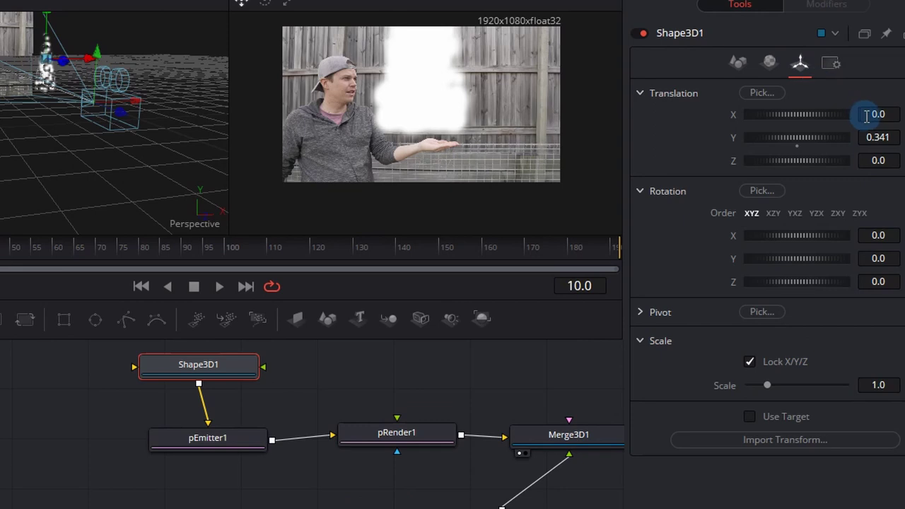
drag(878, 114, 894, 112)
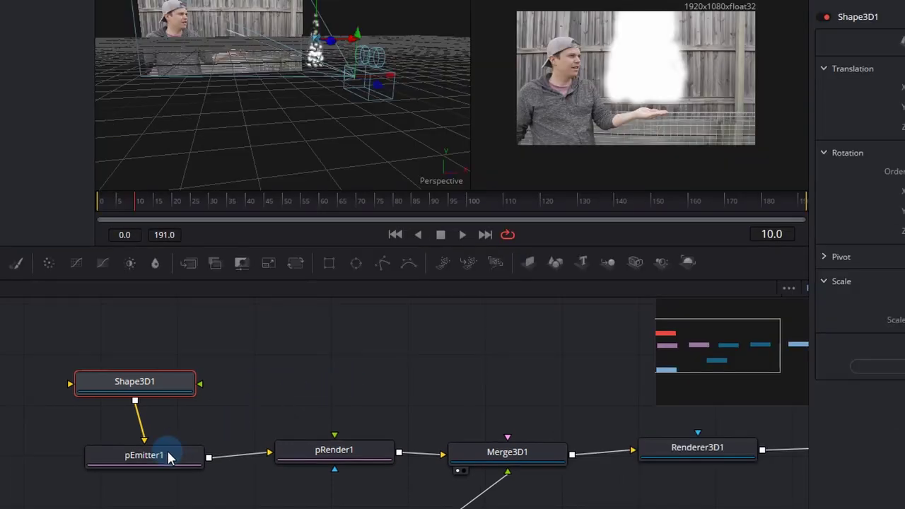
Step: Select pEmitter1 and switch its particle Style from Blob to Bitmap
click(212, 439)
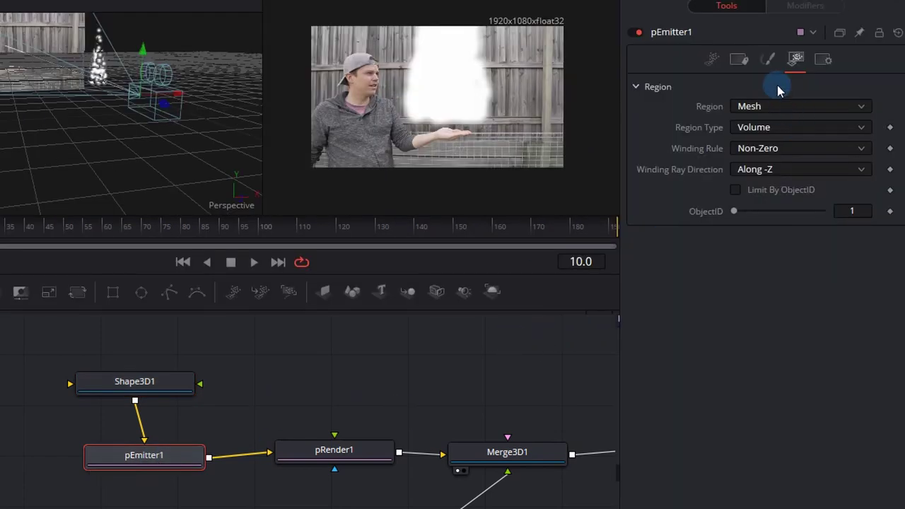
click(769, 61)
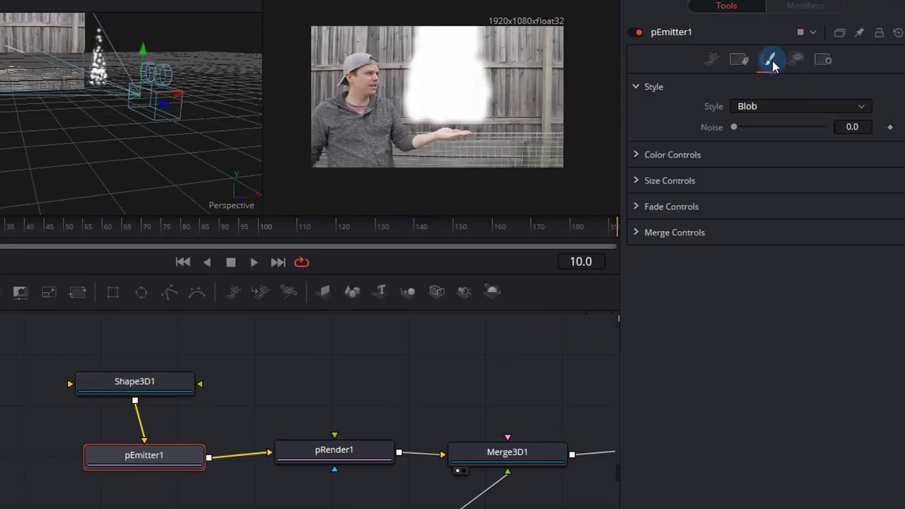
click(769, 107)
click(769, 107)
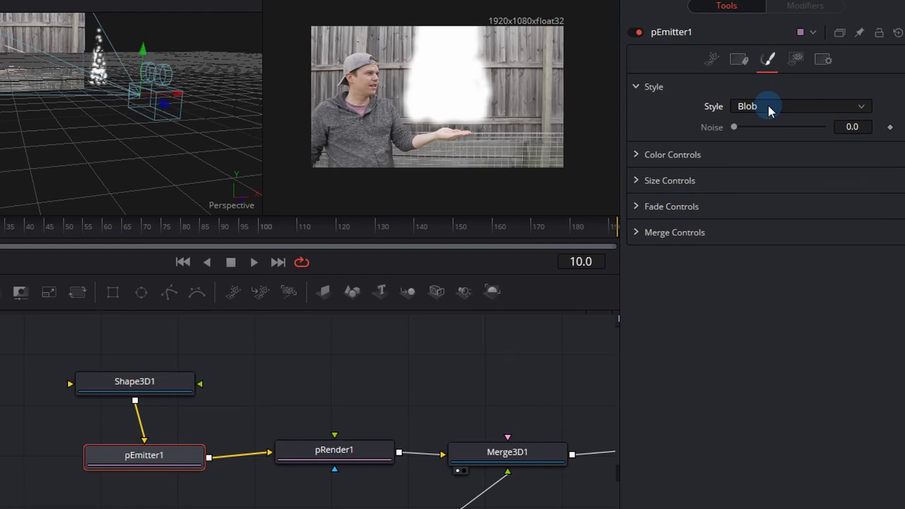
click(788, 105)
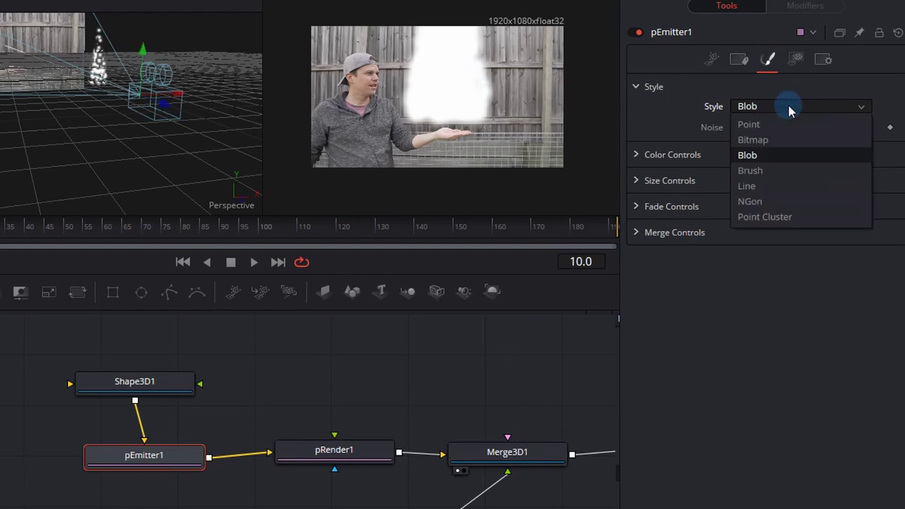
click(772, 141)
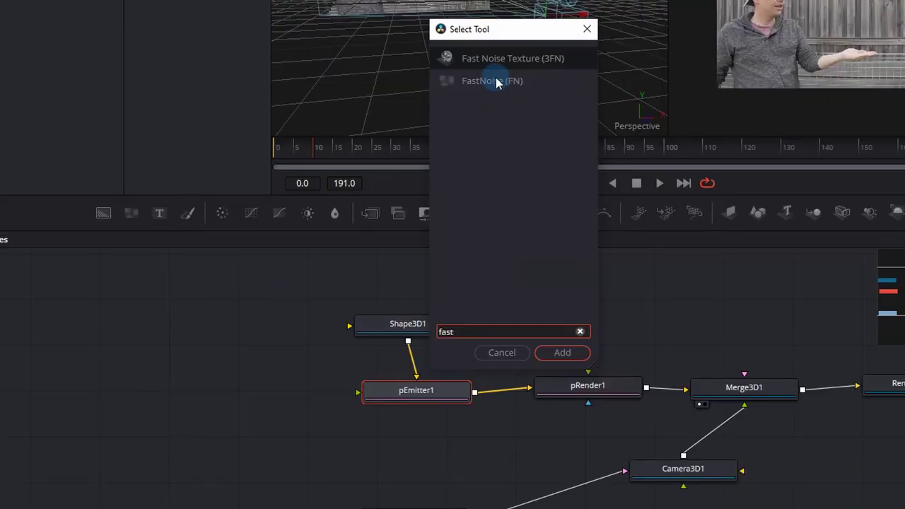
Step: Add a FastNoise node to the left of the emitter
click(496, 83)
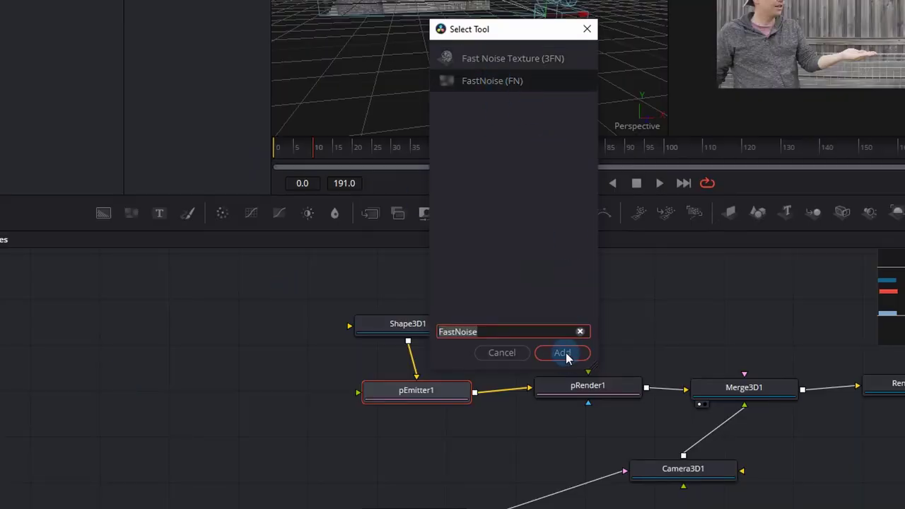
click(563, 351)
drag(403, 445, 119, 398)
Step: Add a Brightness Contrast node in a row after FastNoise1
click(218, 387)
key(shift+space)
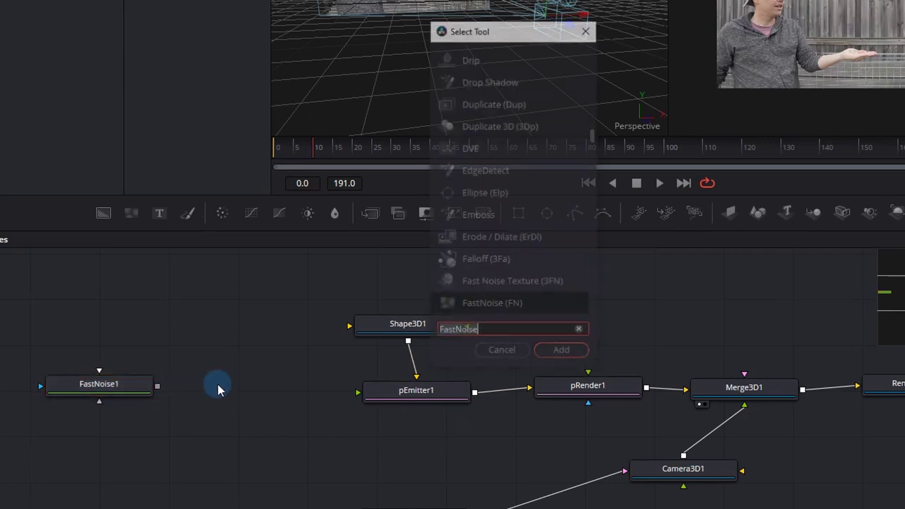
text(brigh)
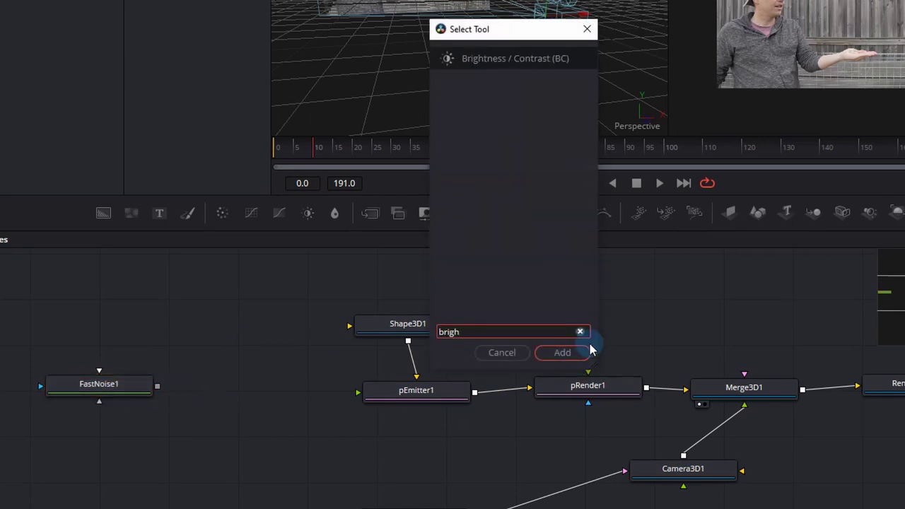
click(563, 352)
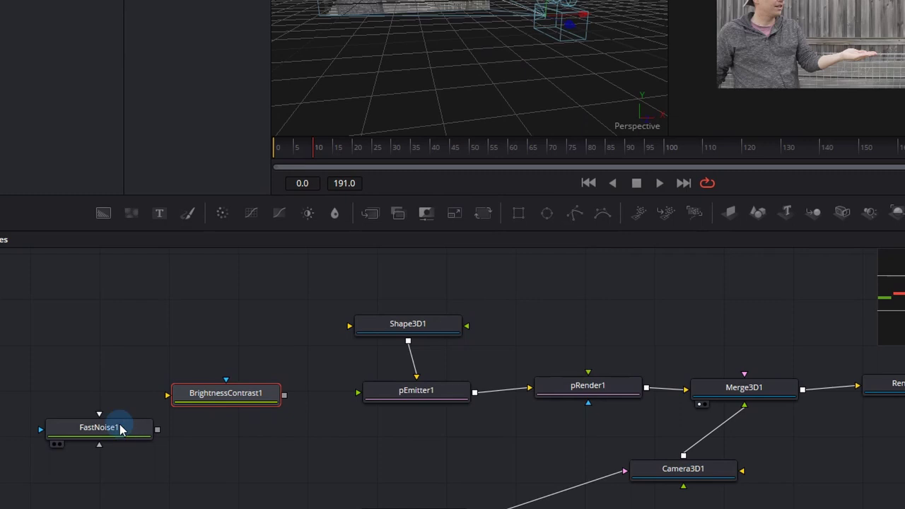
drag(117, 423, 101, 389)
drag(207, 398, 162, 400)
Step: Mask BrightnessContrast1 with a new Ellipse1 and view FastNoise1 in the left viewer
mouse_move(537, 189)
mouse_down()
mouse_move(202, 262)
mouse_move(254, 265)
mouse_move(211, 354)
mouse_up()
click(115, 365)
key(1)
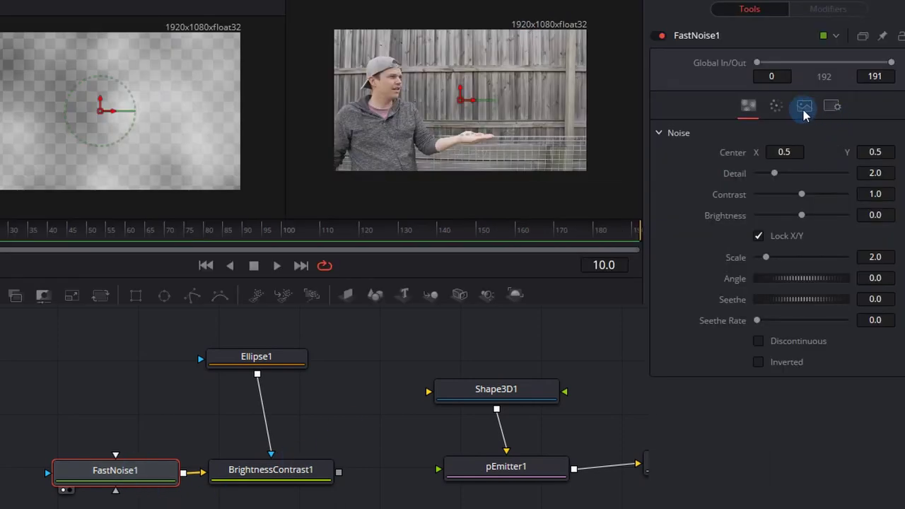
Step: Turn off Auto Resolution on FastNoise1 and set it to 255×255 at float16 depth
click(803, 105)
click(758, 243)
click(875, 181)
text(255)
key(Tab)
text(255)
click(844, 165)
click(82, 141)
scroll(141, 157, up, 5)
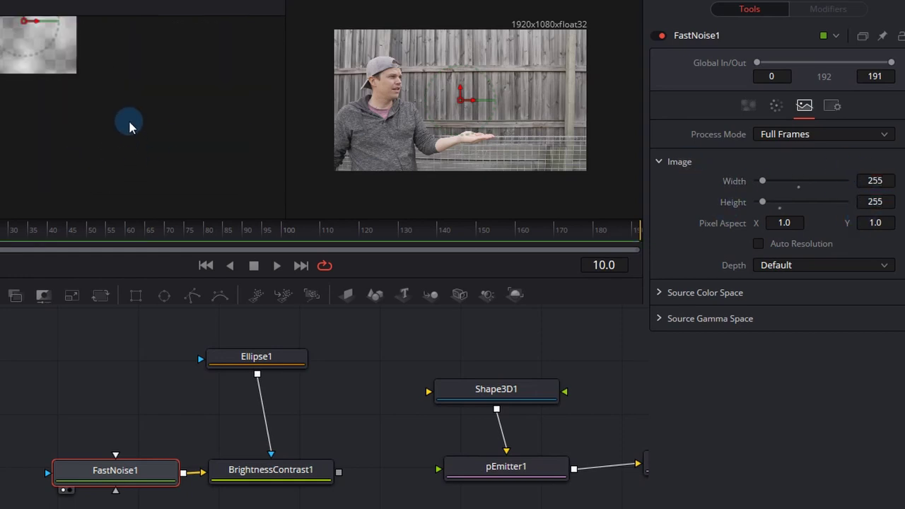
scroll(186, 116, up, 3)
drag(187, 120, 192, 131)
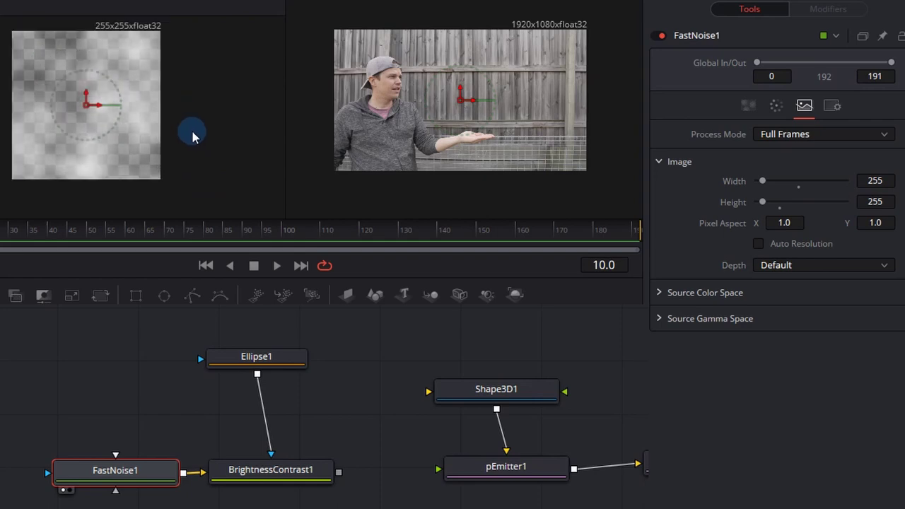
click(776, 105)
Step: Switch FastNoise1's colouring to a radial gradient with Start X 0.5
click(801, 134)
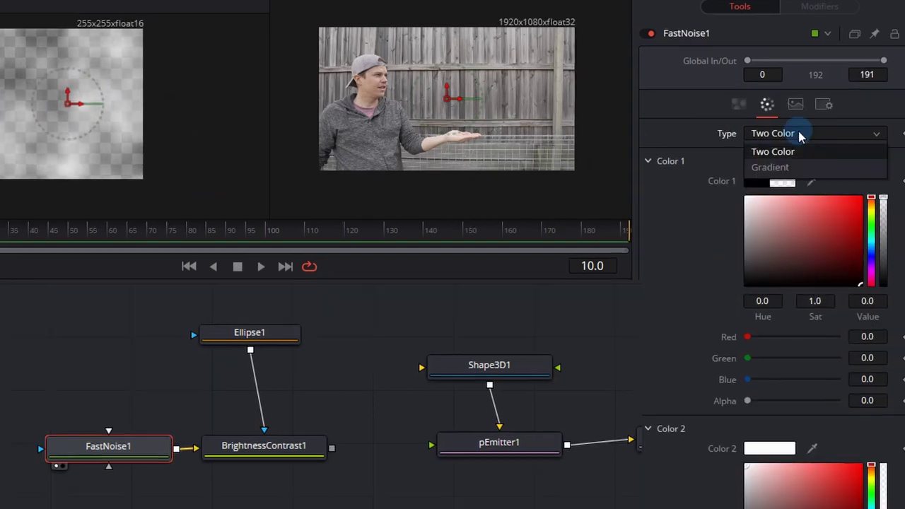
click(797, 167)
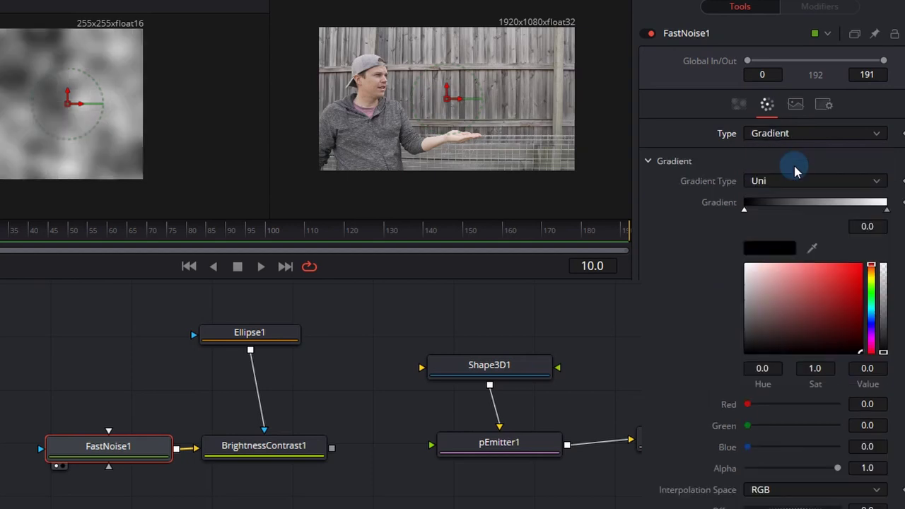
click(798, 181)
click(782, 277)
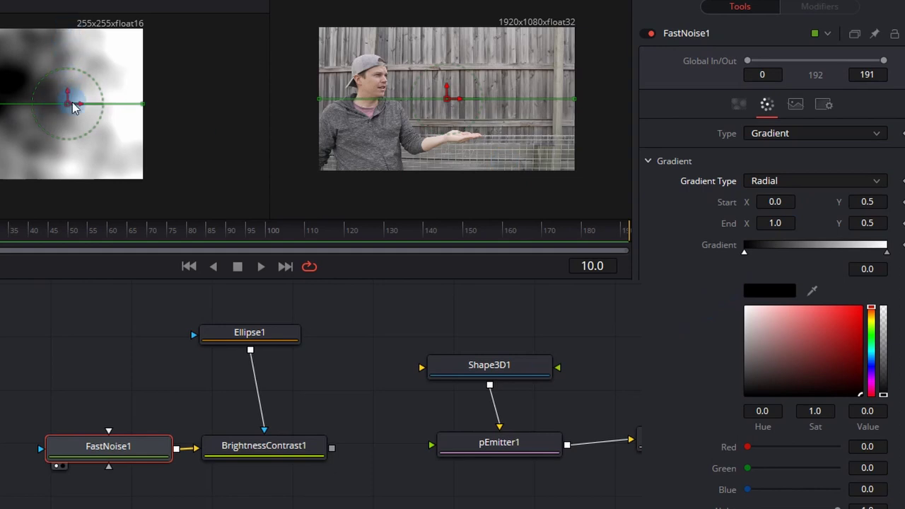
click(789, 202)
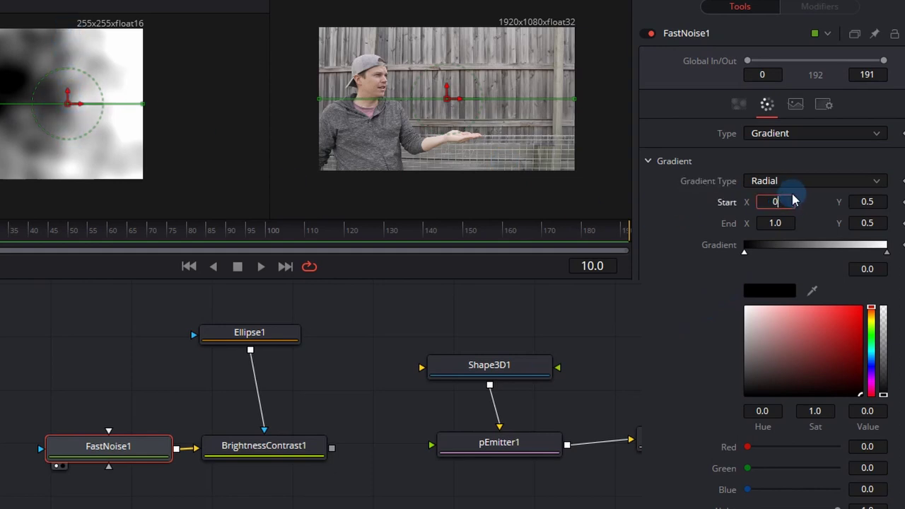
click(723, 201)
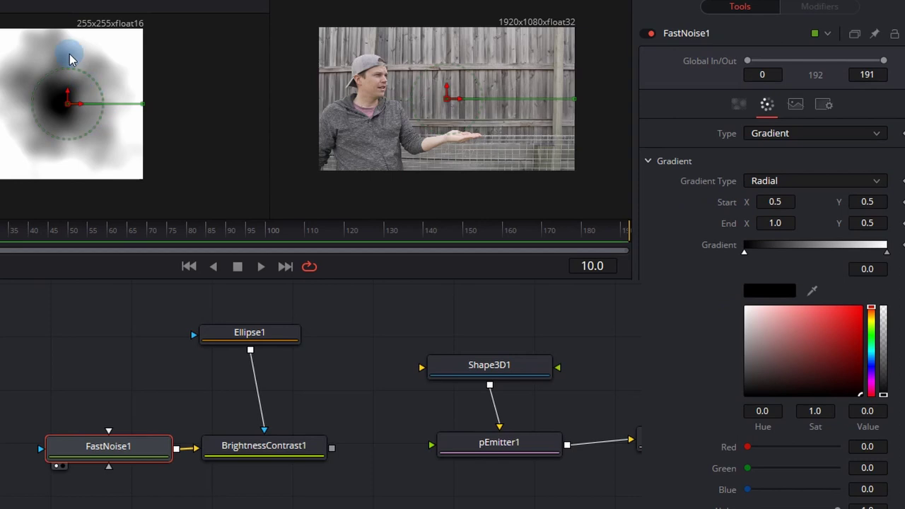
click(65, 135)
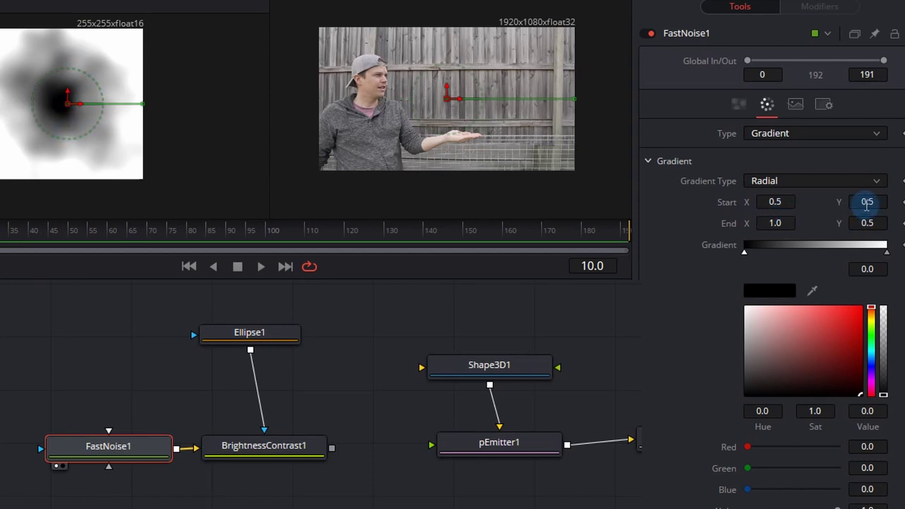
Step: Set the gradient End X to 0.9 and nudge the end point slightly down-left
click(775, 223)
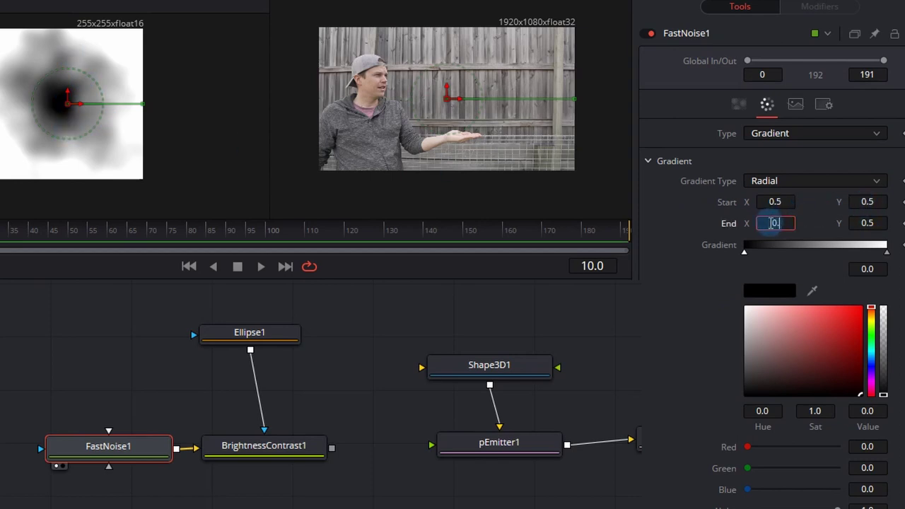
text(0.9)
click(711, 279)
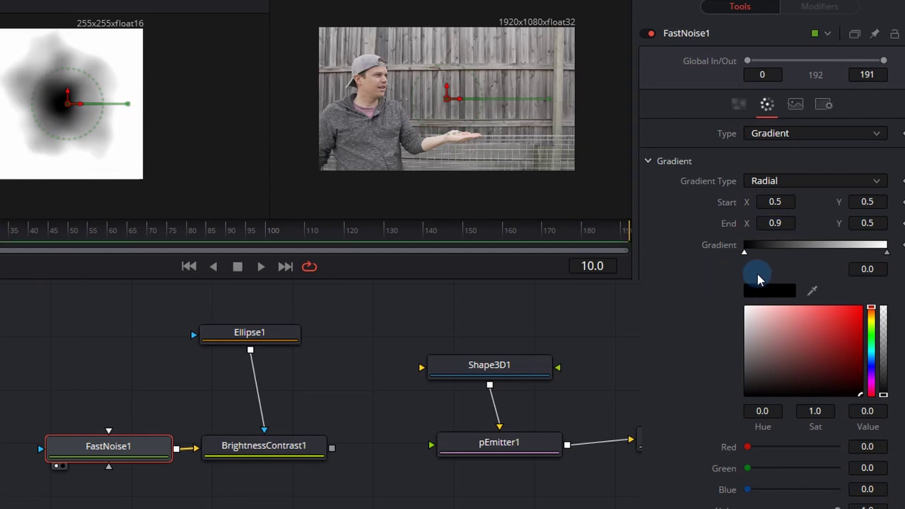
drag(868, 223, 837, 223)
click(127, 114)
drag(125, 116, 124, 118)
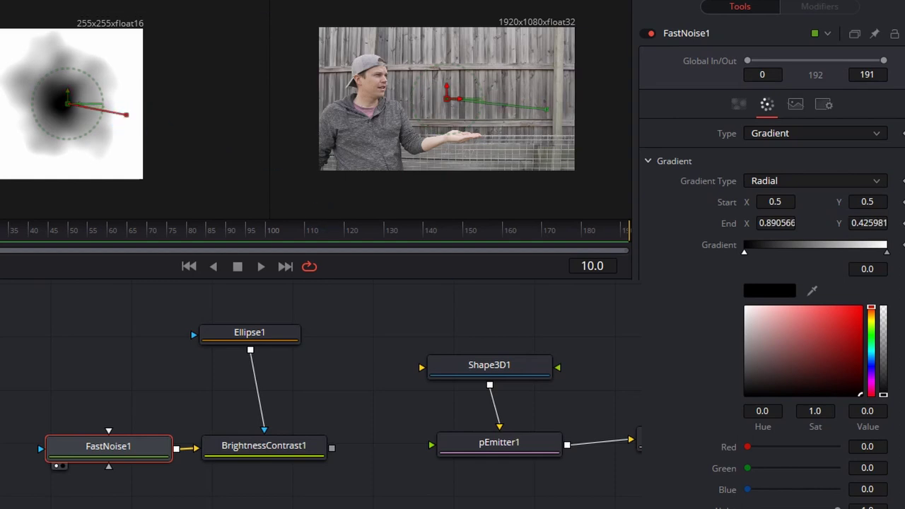
Step: Make the inner gradient stop grey and the outer stop black with Alpha 0
click(741, 252)
click(744, 348)
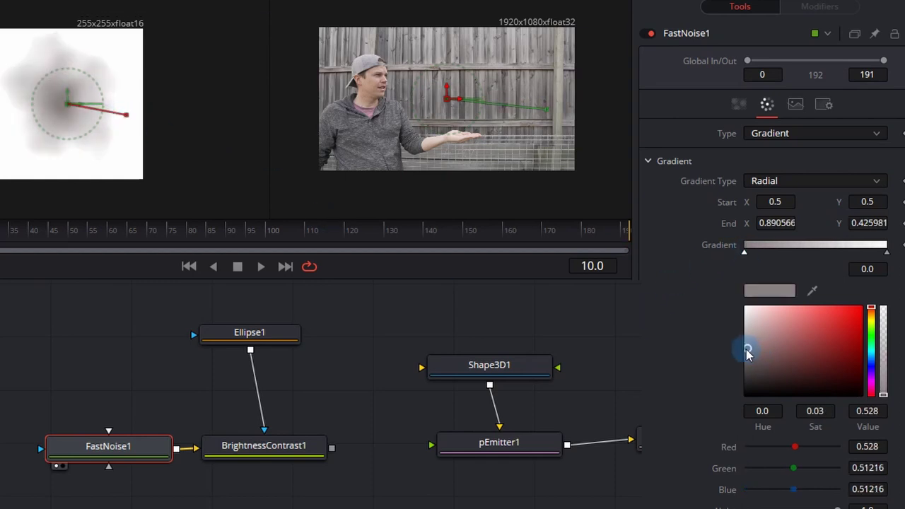
click(834, 503)
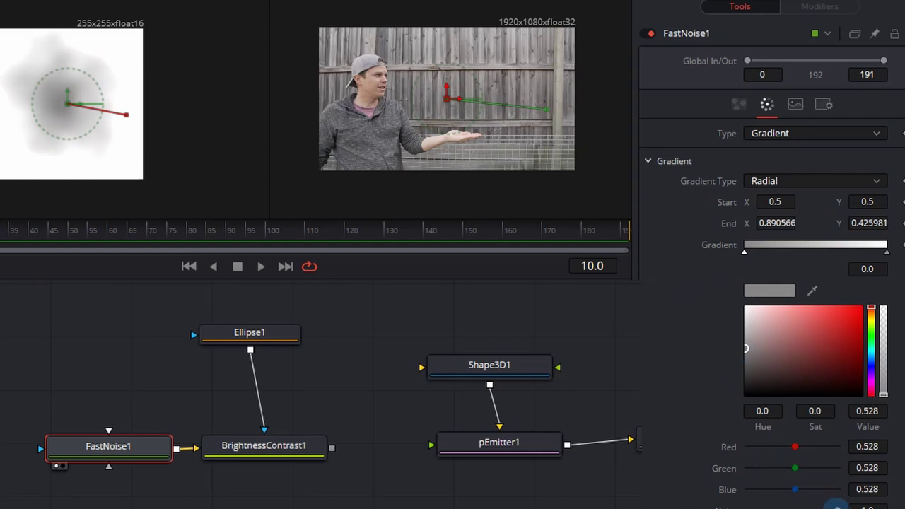
click(885, 251)
drag(779, 335, 740, 347)
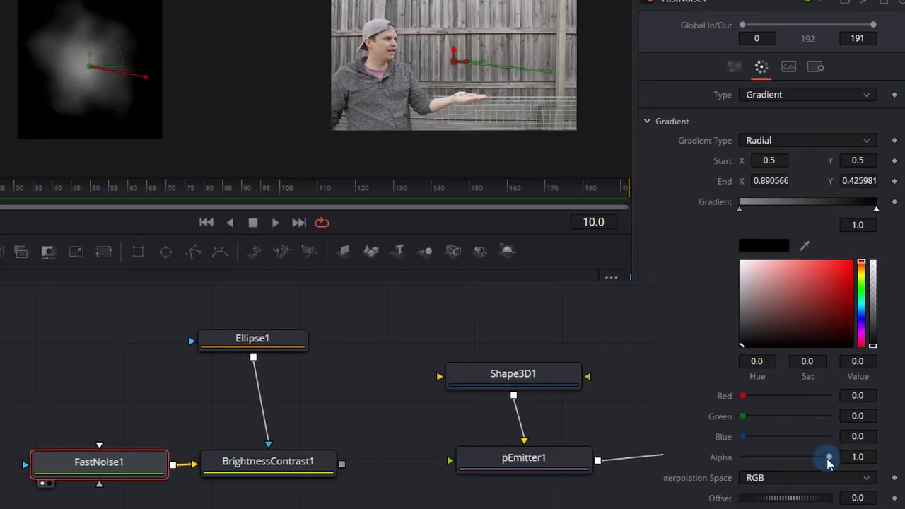
drag(830, 460, 711, 460)
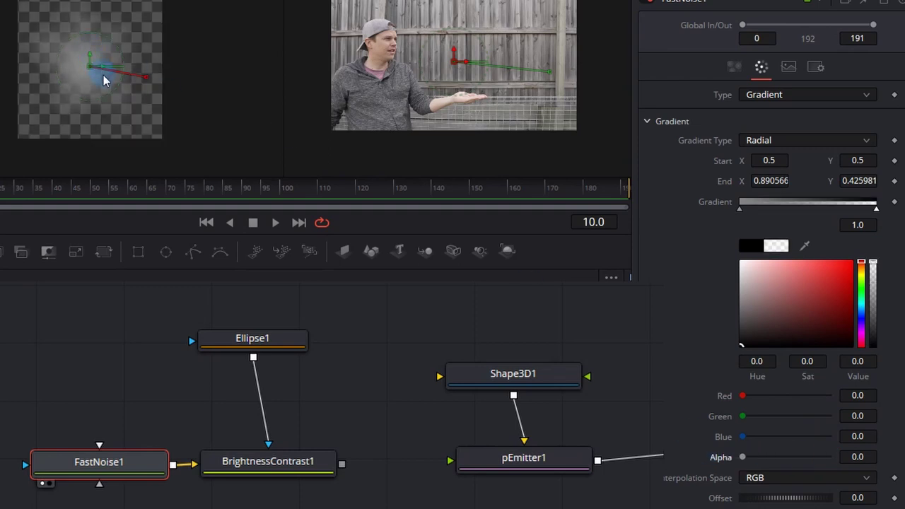
scroll(104, 79, up, 1)
scroll(104, 80, up, 1)
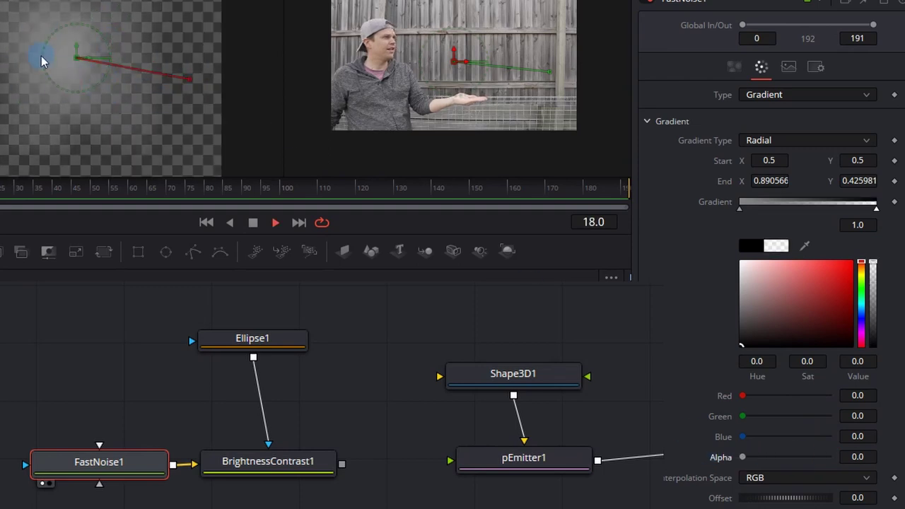
Step: Set Detail about 7.4, Brightness -0.566, Scale 1.73, Seethe Rate 0.244, then preview from frame 0
click(555, 176)
click(734, 66)
drag(759, 132, 809, 133)
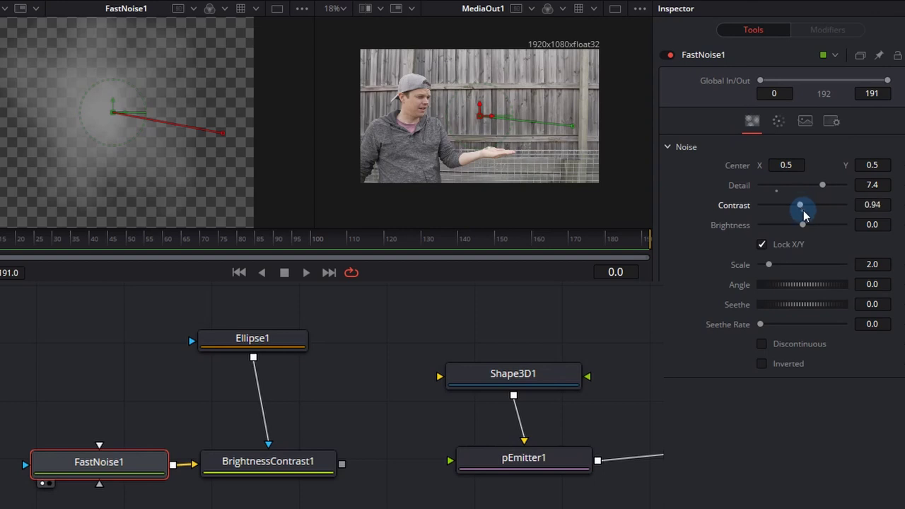
drag(799, 229, 783, 229)
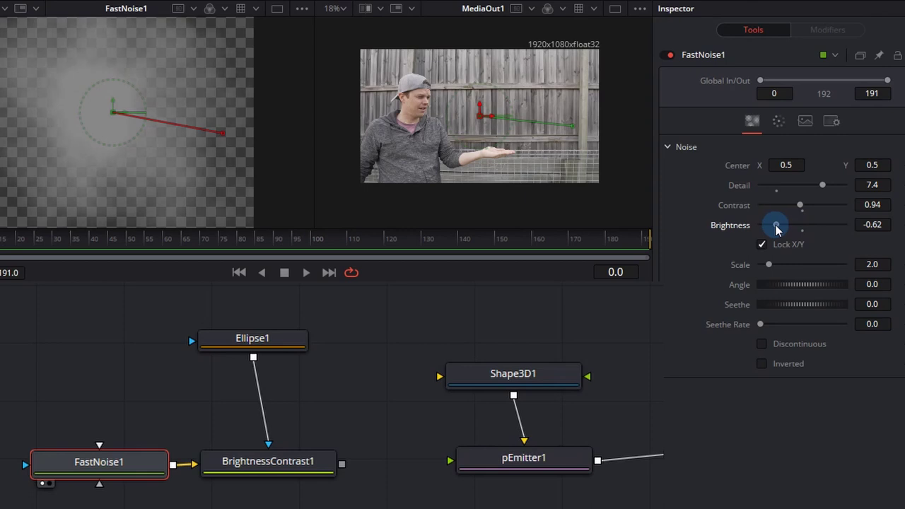
drag(769, 265, 769, 266)
drag(761, 324, 788, 327)
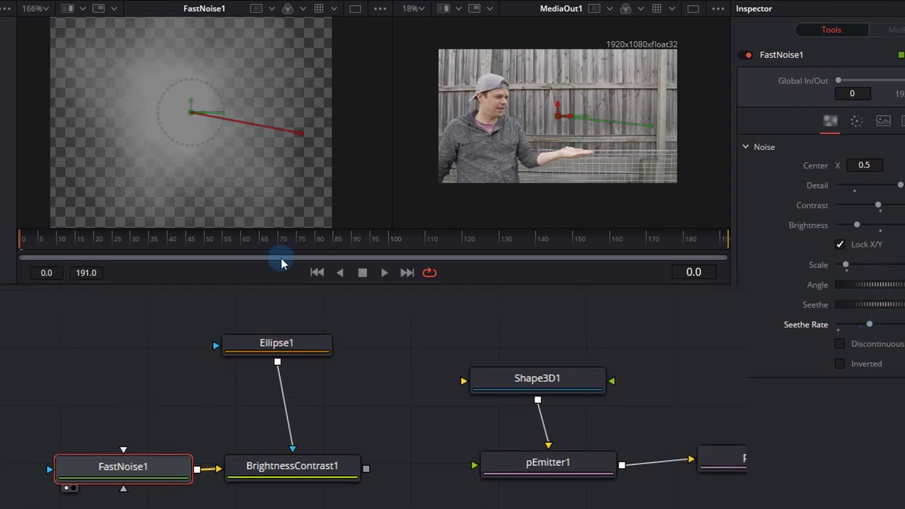
click(36, 232)
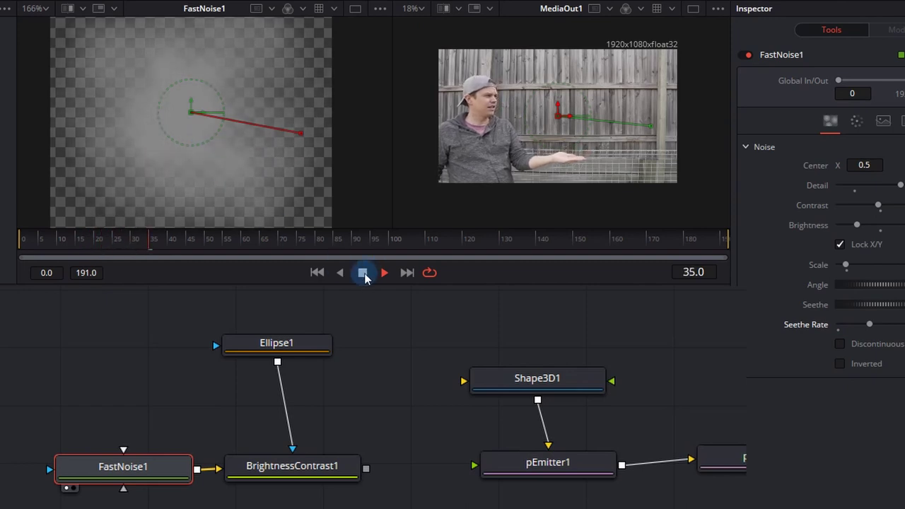
drag(131, 239, 16, 238)
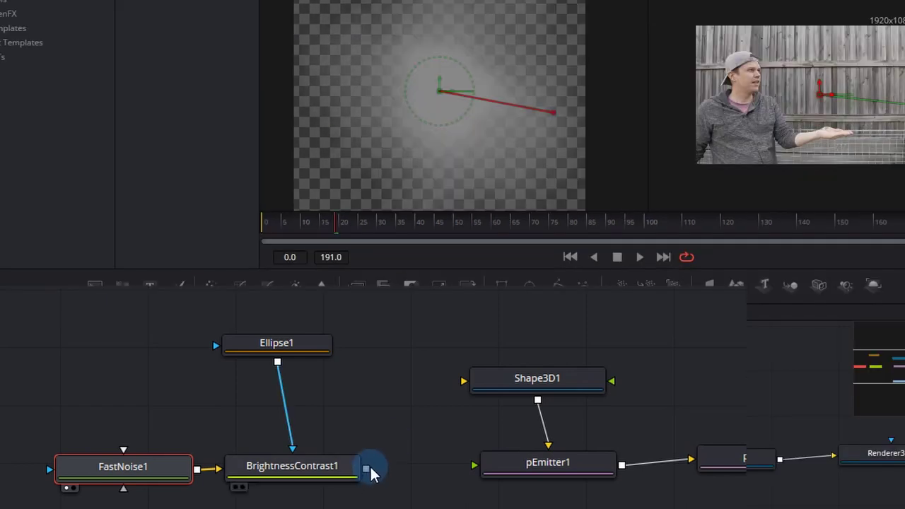
Step: Feed BrightnessContrast1 into pEmitter1 and animate its bitmap particles by Particle Age
drag(367, 467, 473, 465)
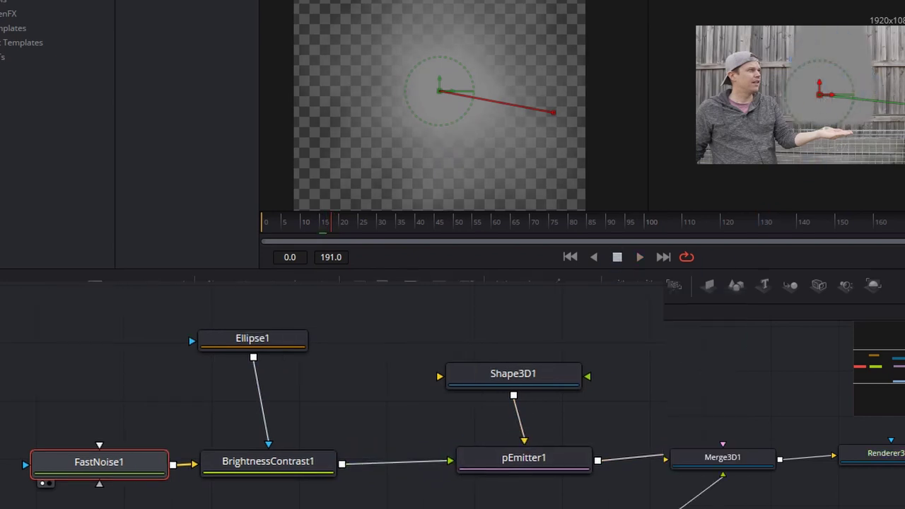
click(549, 471)
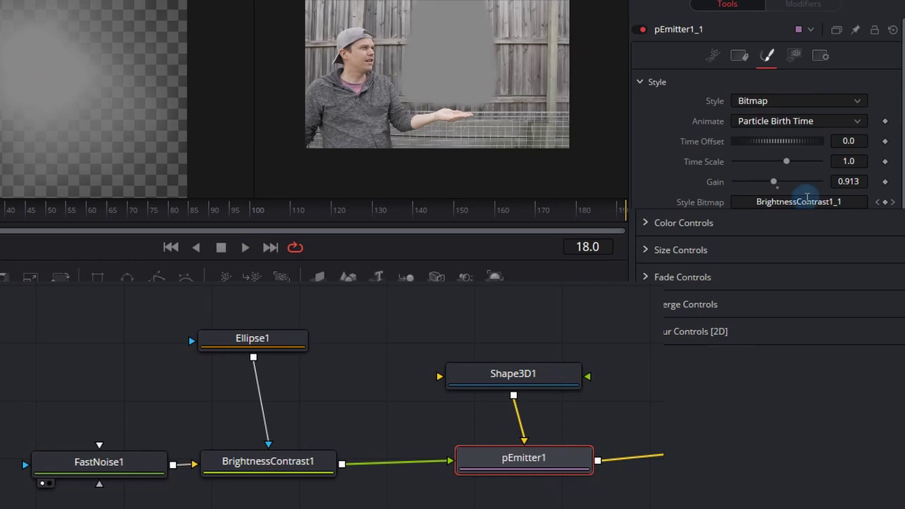
click(841, 121)
click(797, 152)
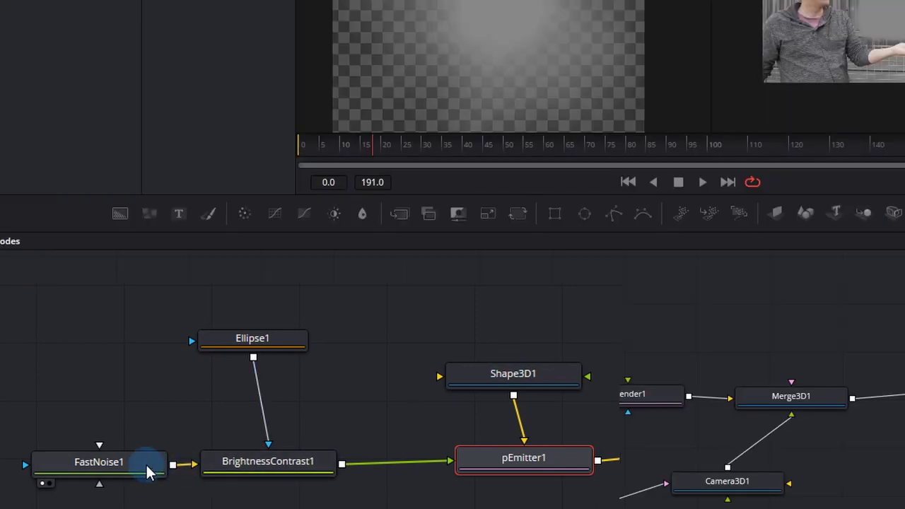
click(146, 463)
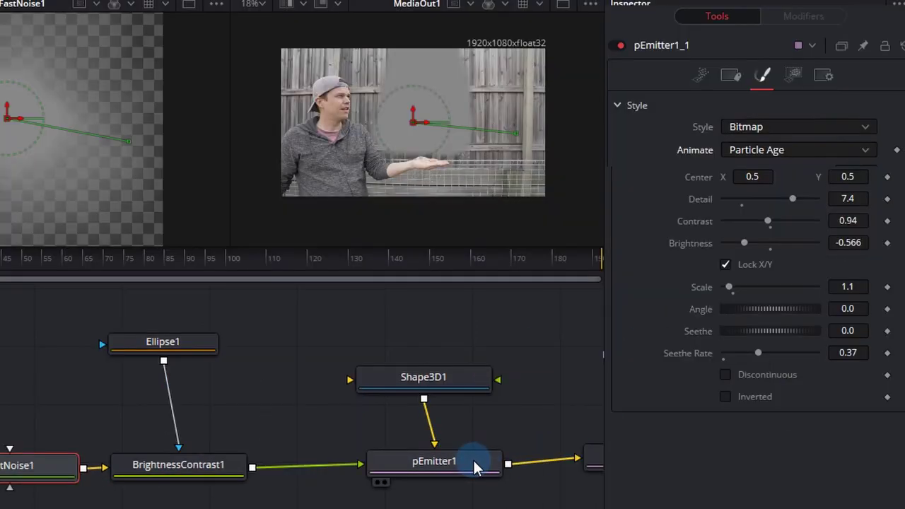
click(473, 460)
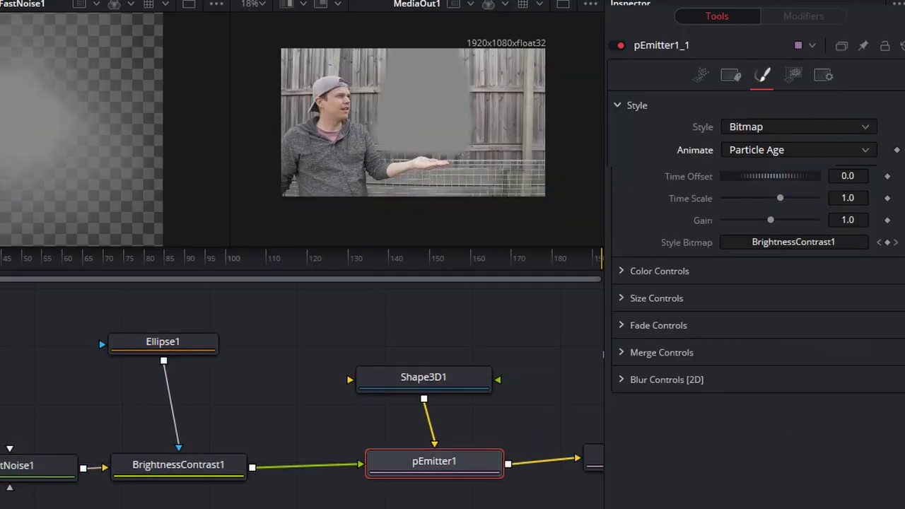
Step: Make the particle colour orange and mostly transparent, shifted slightly toward yellow
click(621, 271)
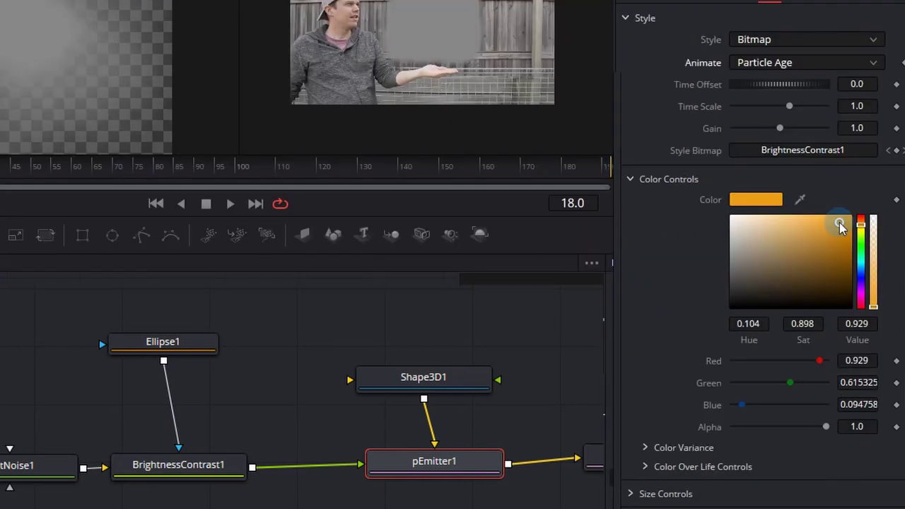
drag(838, 223, 836, 225)
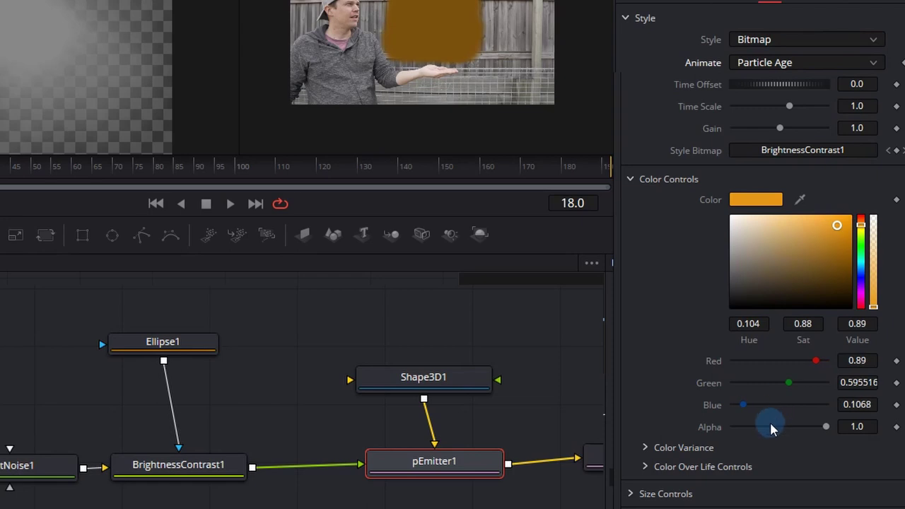
mouse_move(765, 421)
mouse_down()
mouse_move(740, 422)
mouse_move(750, 425)
mouse_up()
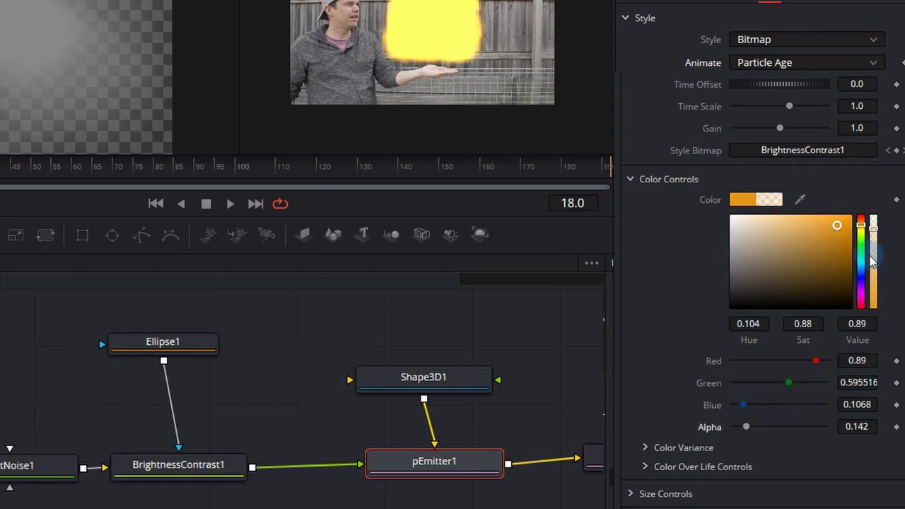
click(861, 228)
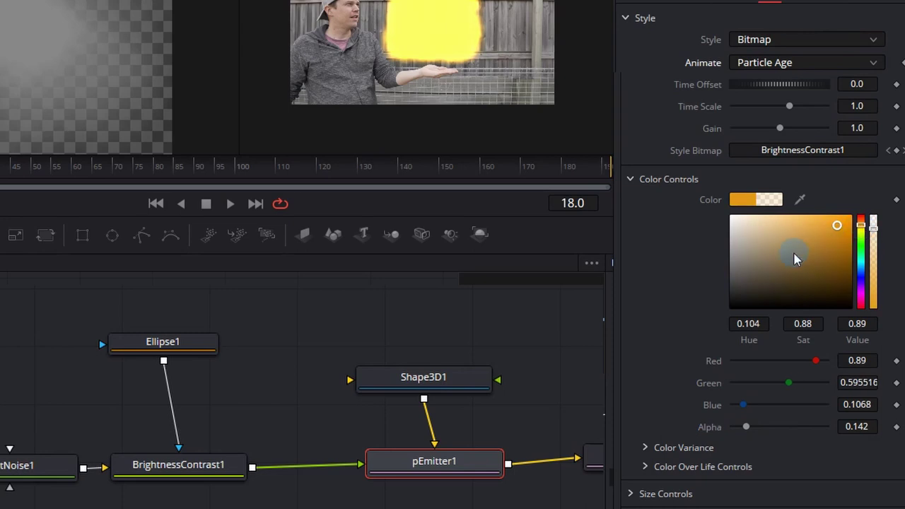
Step: Set Alpha Variance to -0.15–0.462 and unlock it from the colour variance
scroll(692, 270, down, 1)
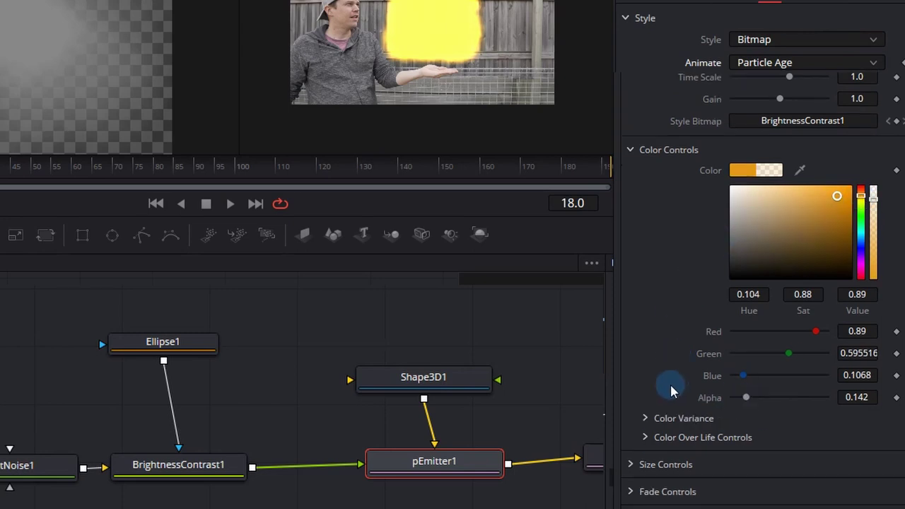
click(649, 419)
scroll(678, 353, down, 2)
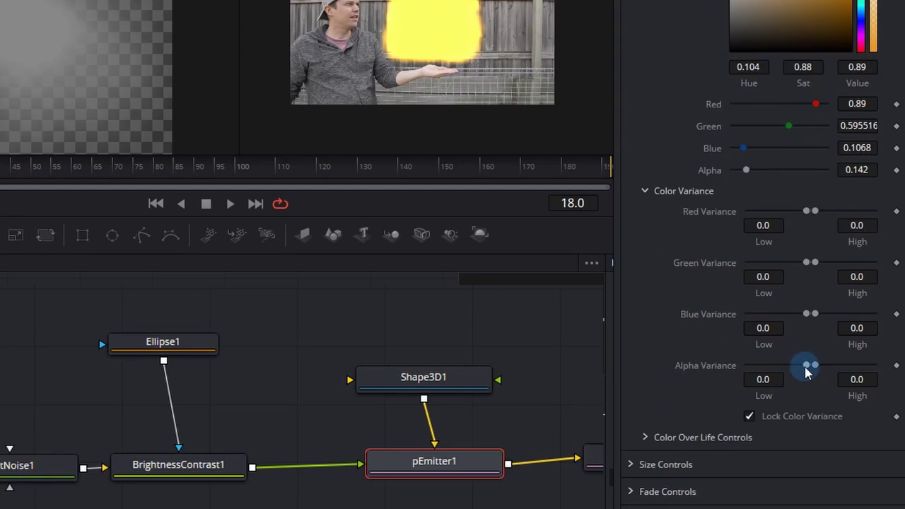
drag(804, 364, 841, 367)
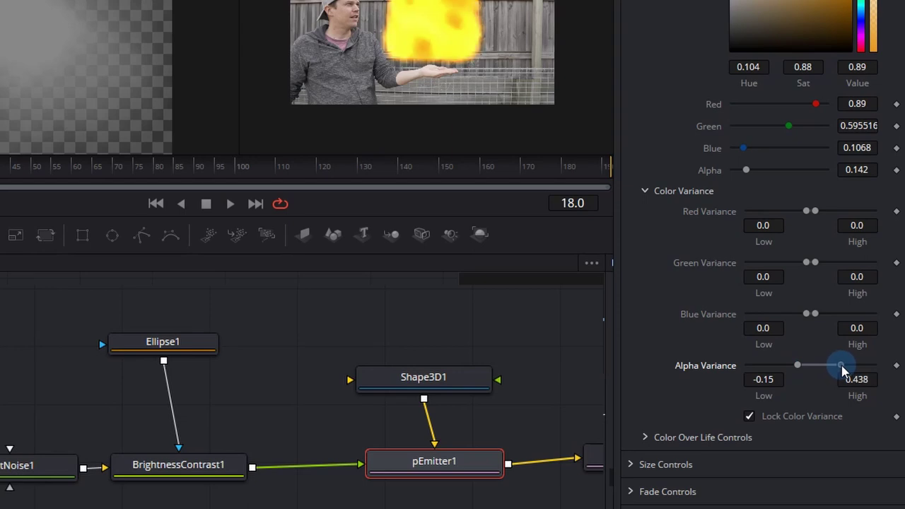
click(749, 417)
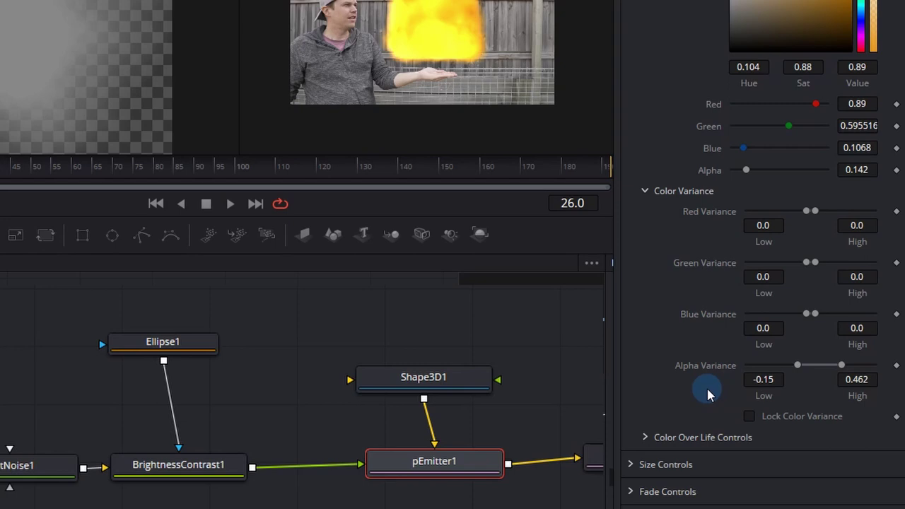
Step: Add a midway Color Over Life stop, make the first stop partly transparent orange, the second mostly transparent
click(645, 436)
scroll(622, 395, down, 3)
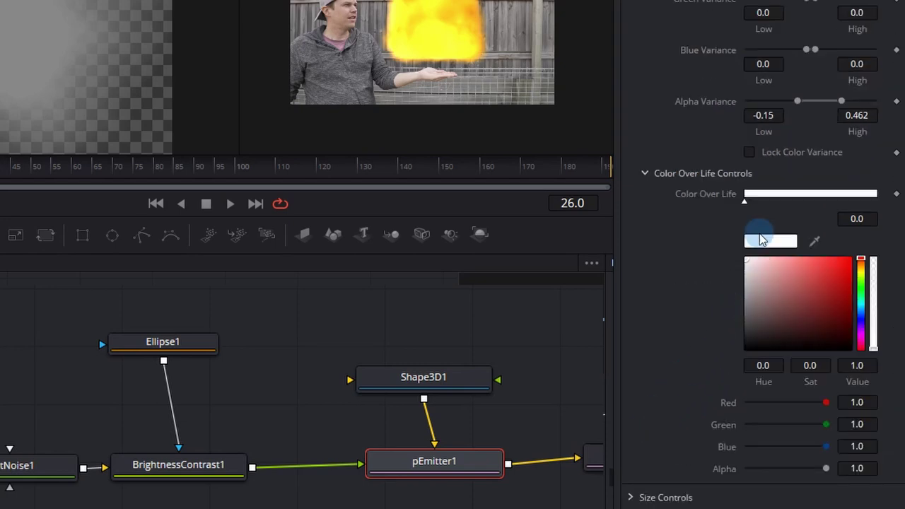
click(806, 197)
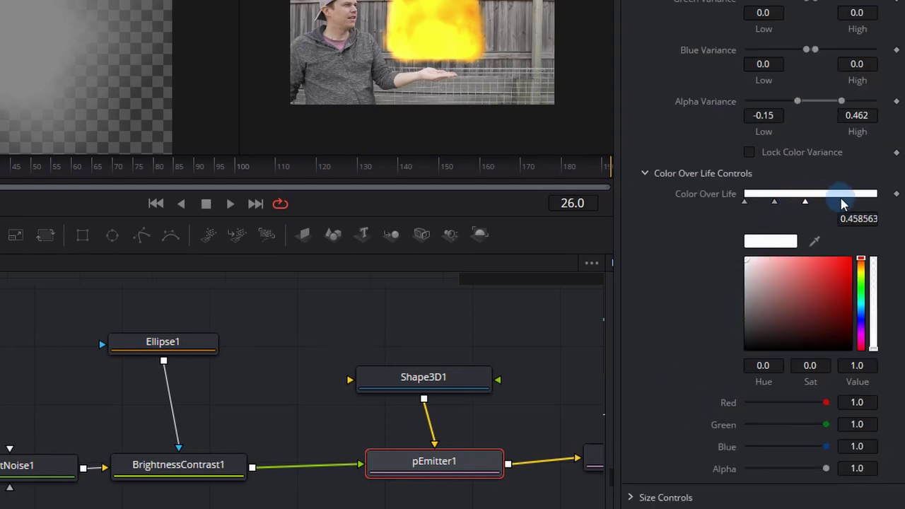
click(743, 200)
click(842, 263)
click(860, 269)
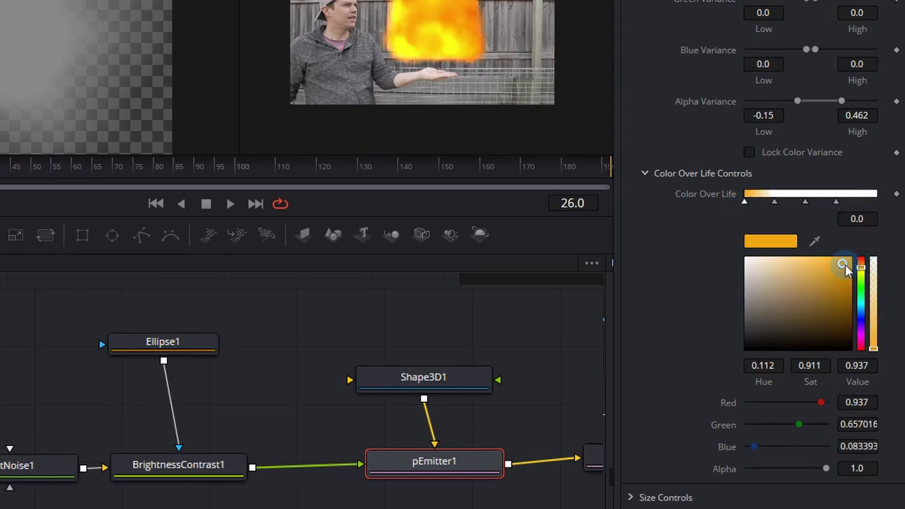
drag(797, 468, 782, 472)
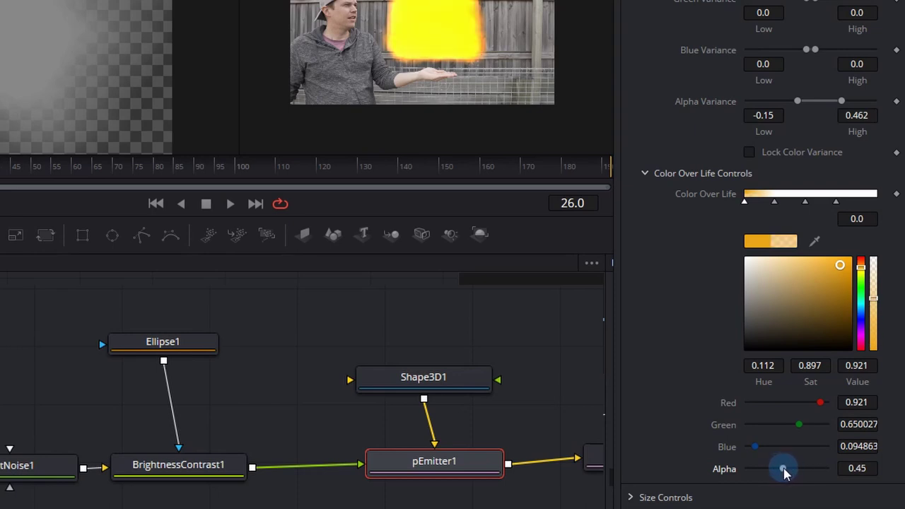
click(774, 202)
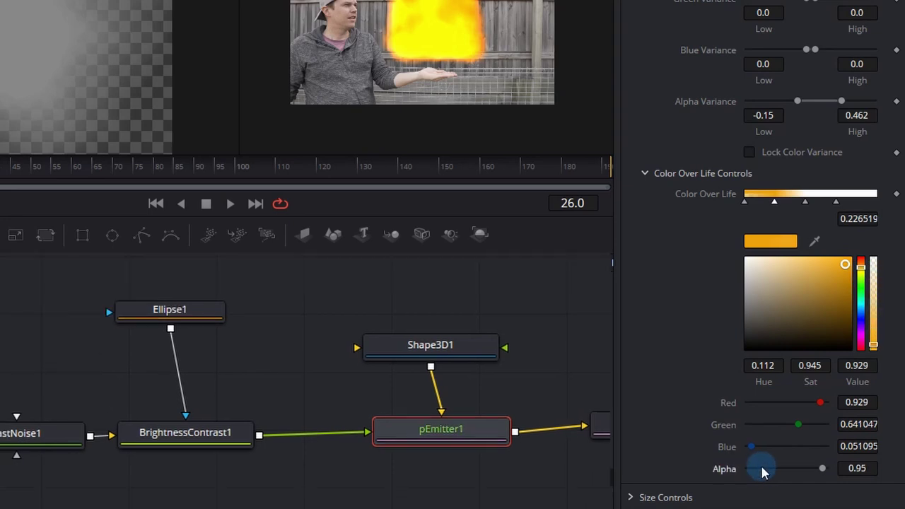
mouse_move(762, 472)
mouse_down()
mouse_move(773, 469)
mouse_move(760, 470)
mouse_up()
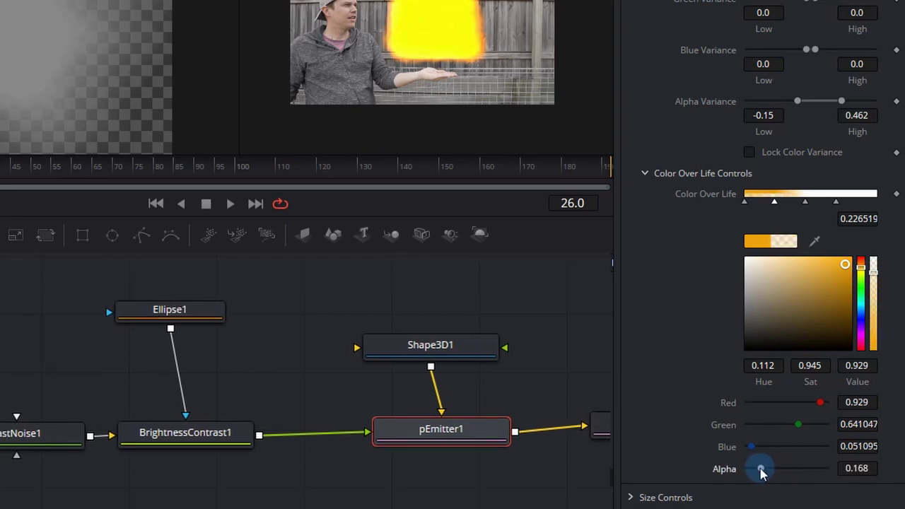
Step: Make the third stop orange with alpha 0.85 and the fourth stop orange
click(804, 201)
drag(837, 276, 860, 269)
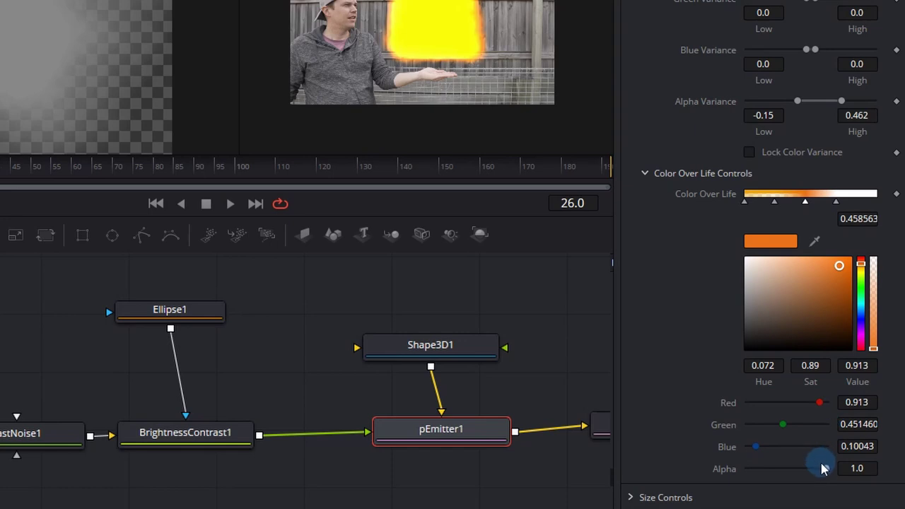
drag(823, 468, 814, 468)
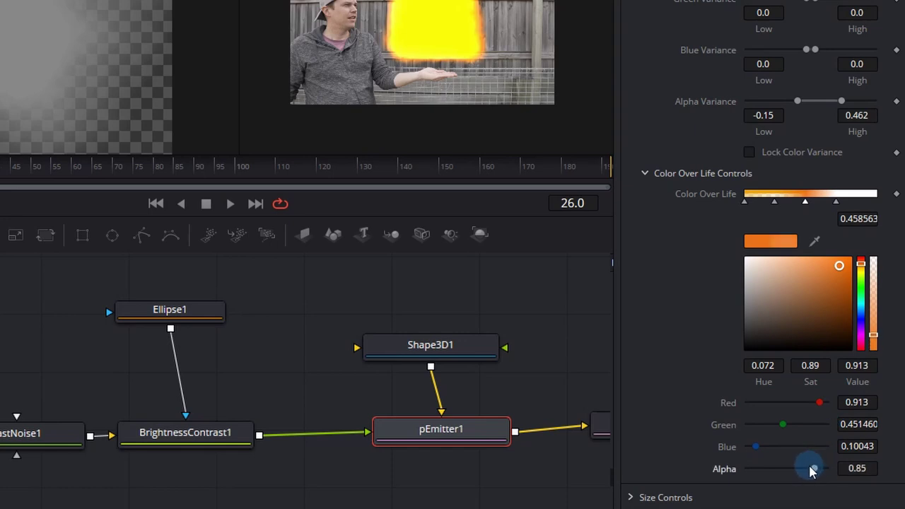
click(834, 202)
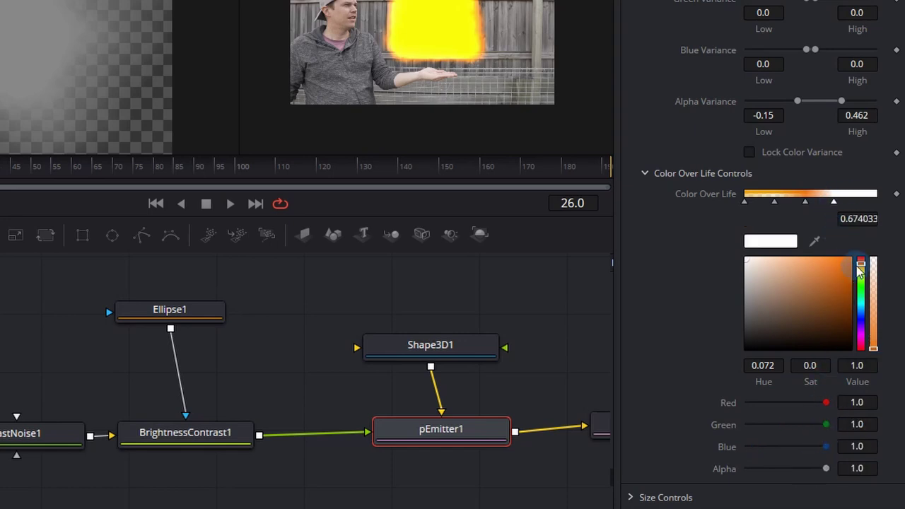
drag(853, 271, 842, 263)
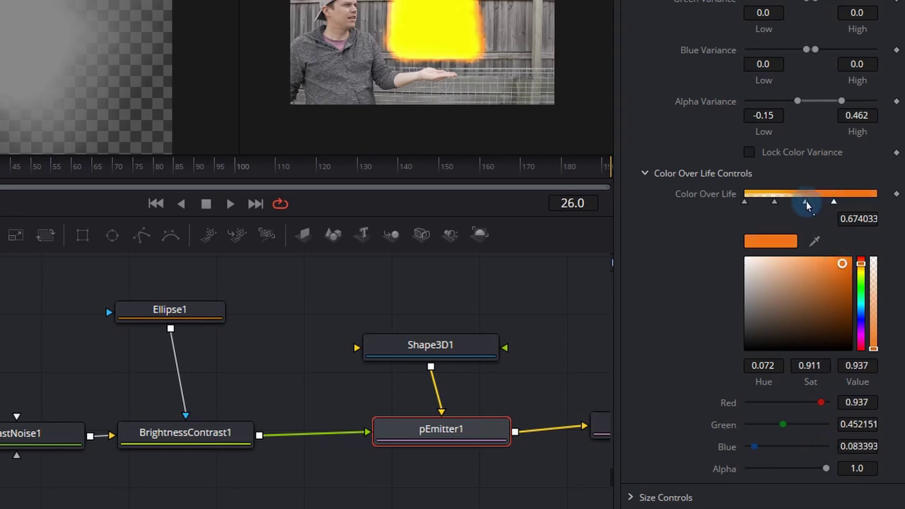
click(805, 202)
drag(838, 265, 835, 268)
click(860, 267)
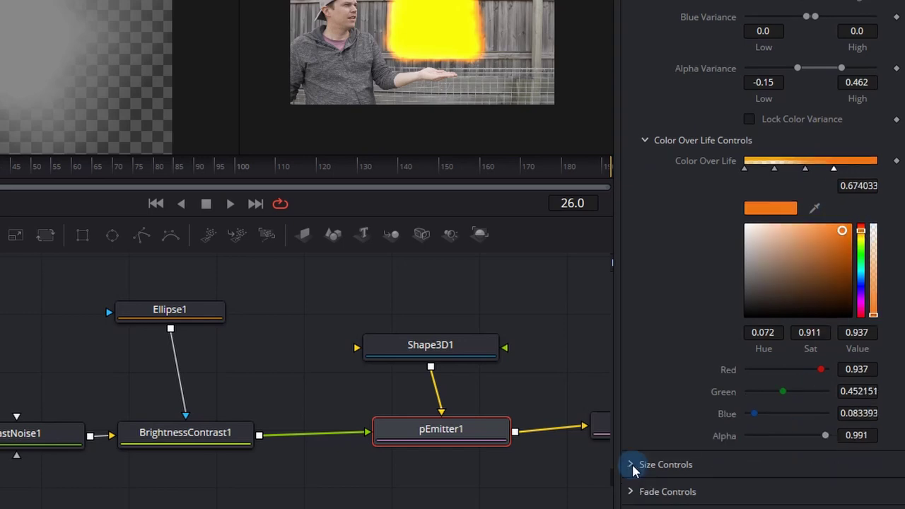
Step: Set Size Variance to 0.0354 and Size to Velocity to -0.367
click(631, 464)
scroll(694, 375, down, 3)
drag(736, 286, 766, 287)
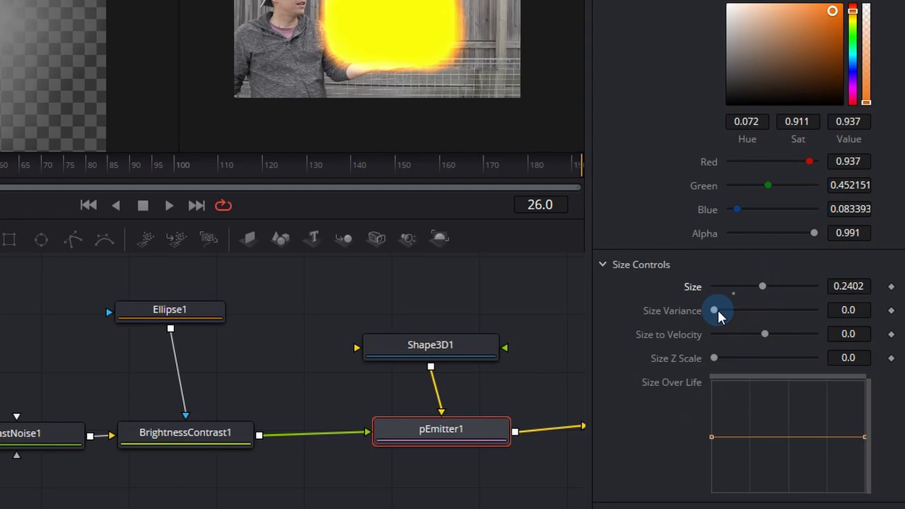
drag(718, 311, 724, 311)
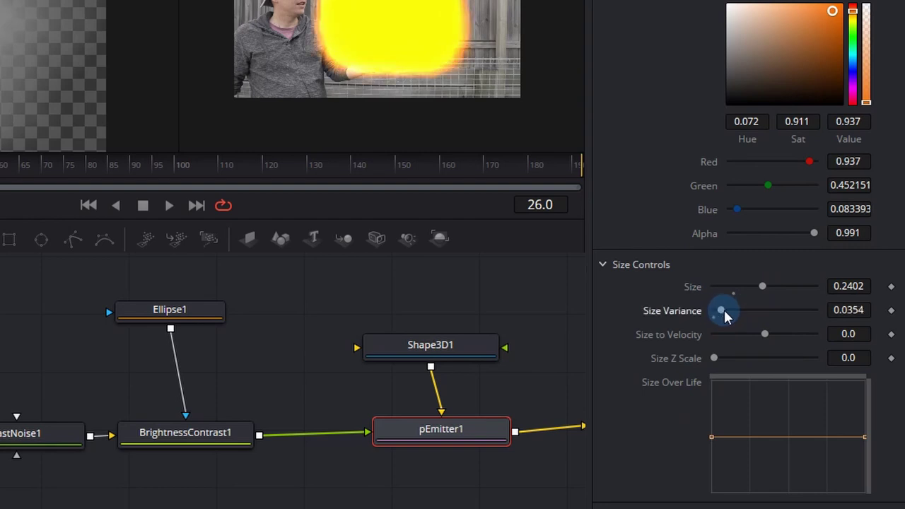
drag(766, 331, 730, 333)
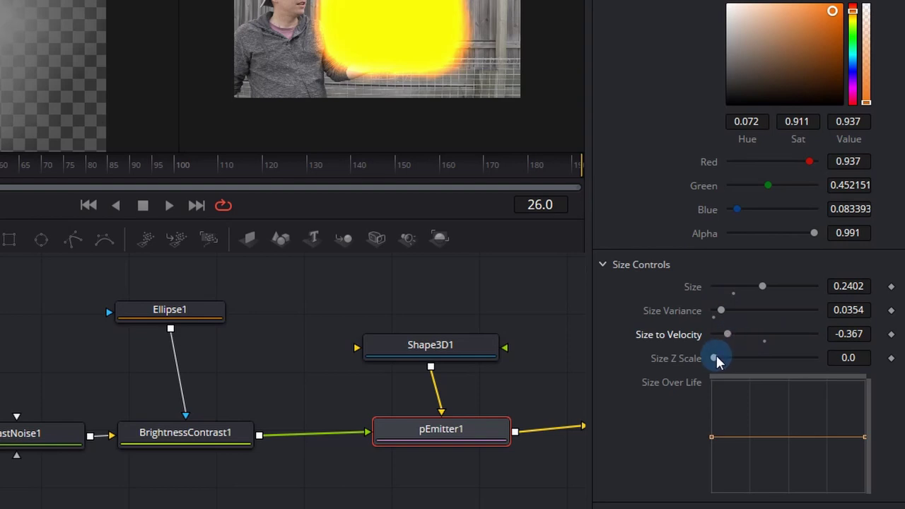
Step: Reshape the Size Over Life curve so particles start tiny, peak early, then fall away
drag(711, 436, 742, 451)
click(748, 472)
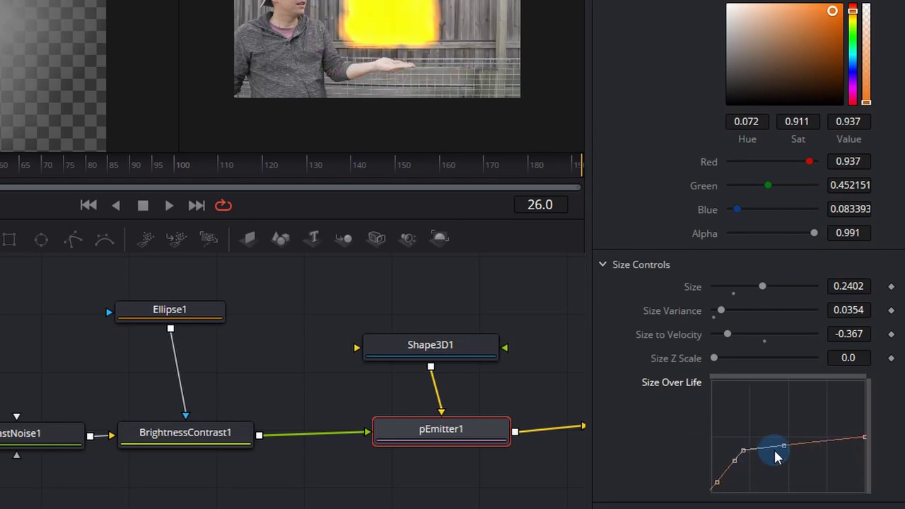
click(797, 446)
drag(799, 452, 801, 479)
drag(864, 436, 841, 480)
click(800, 478)
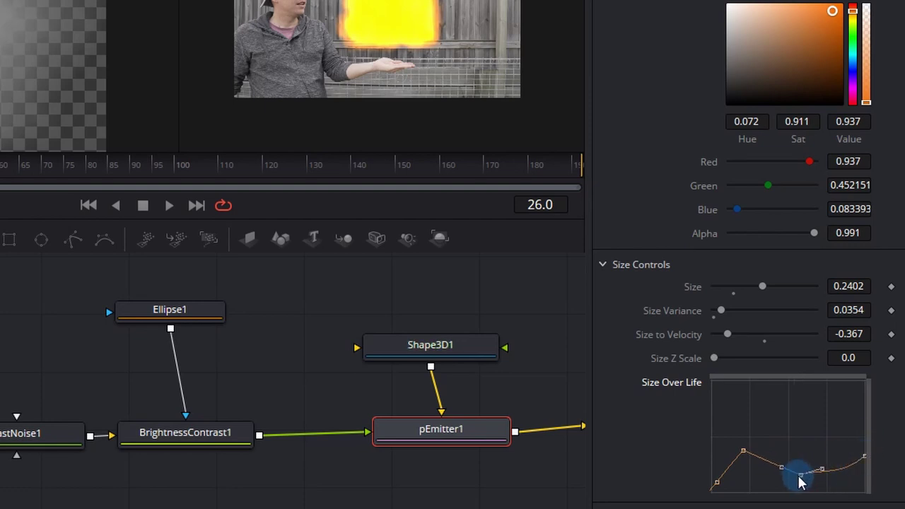
drag(781, 467, 782, 477)
click(744, 450)
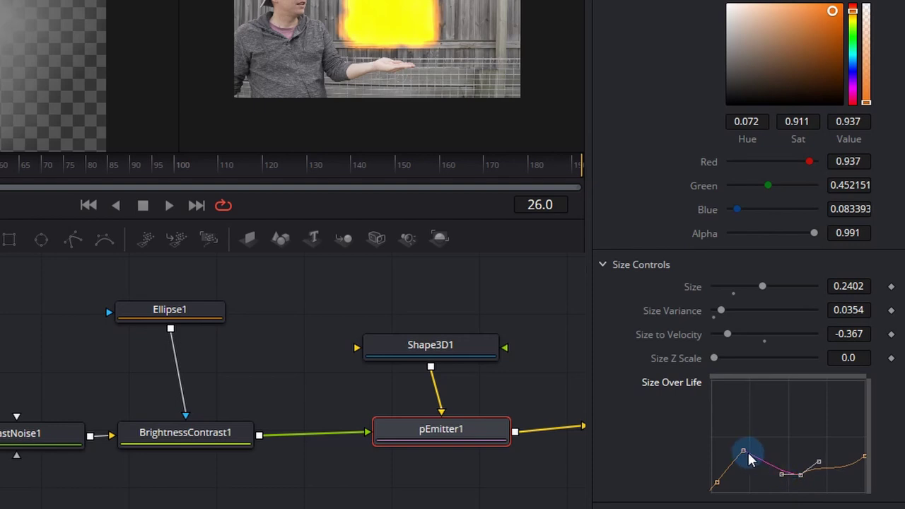
drag(747, 452, 780, 400)
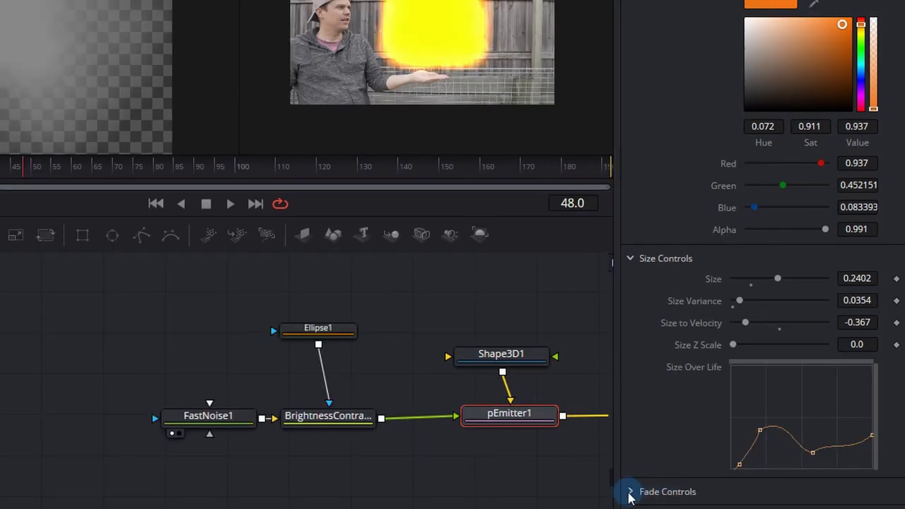
Step: Set the particle Fade In to 0.1 and Fade Out to 0.894
click(630, 491)
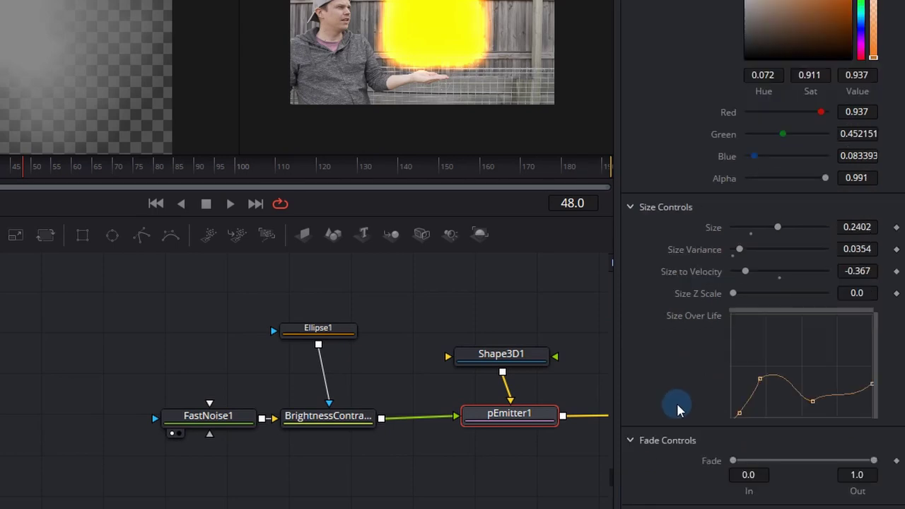
drag(735, 460, 742, 462)
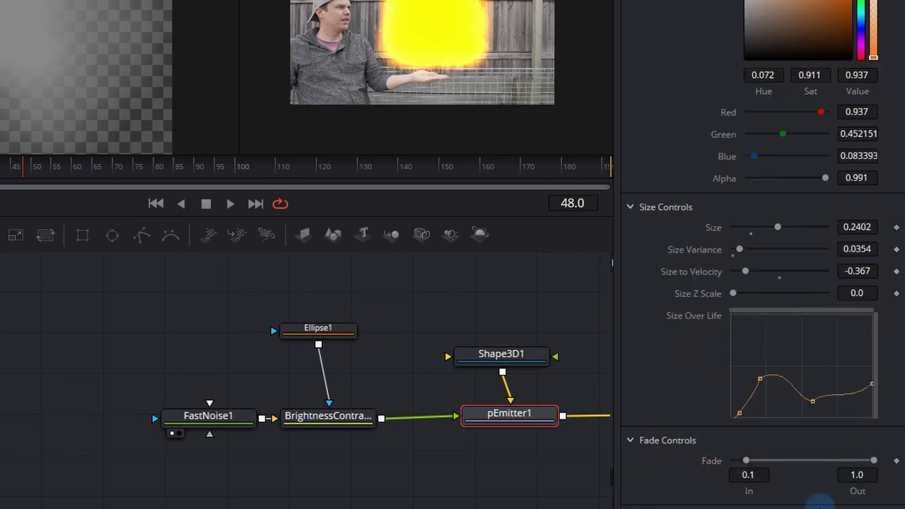
drag(873, 460, 866, 465)
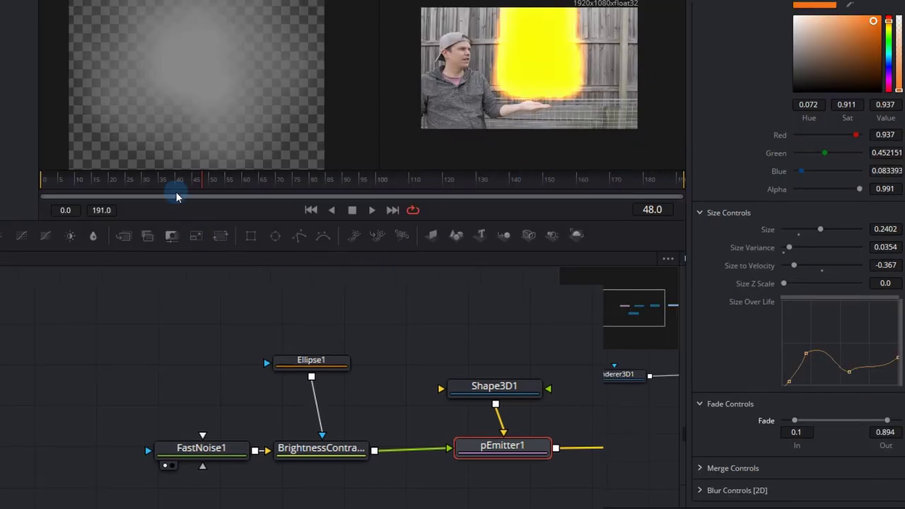
drag(176, 198, 95, 177)
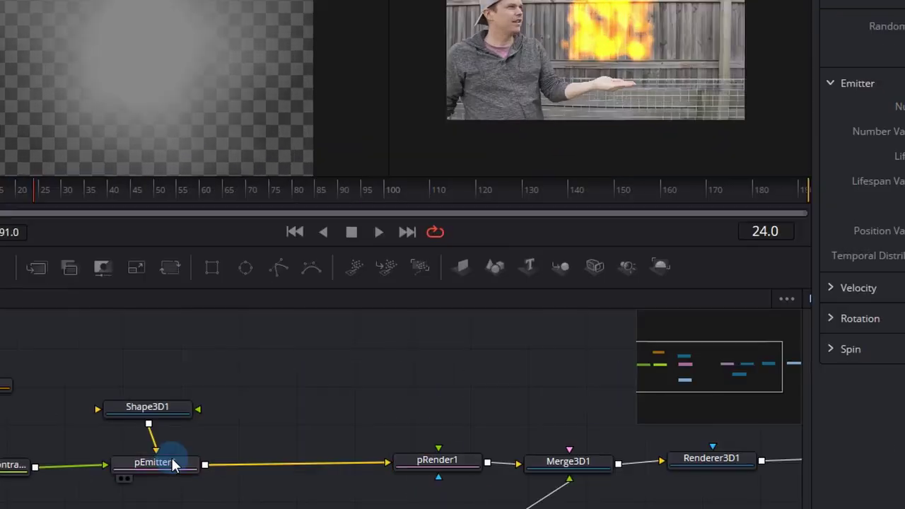
Step: Insert a pTurbulence node after pEmitter1 and preview the flames
key(shift+space)
text(brigh)
text(ptur)
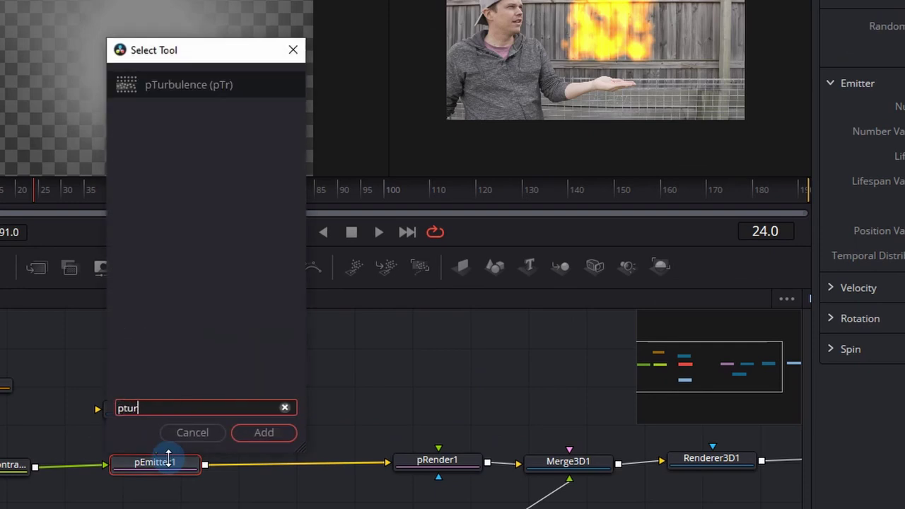
click(253, 437)
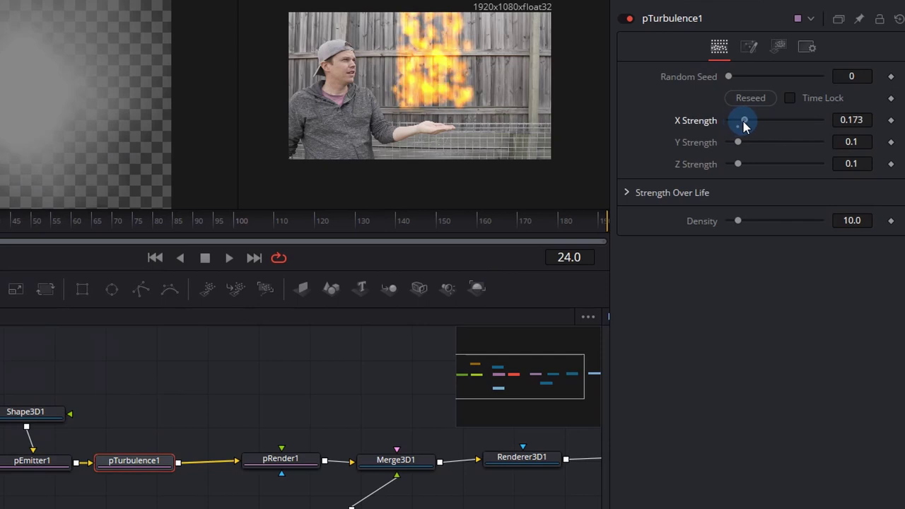
key(space)
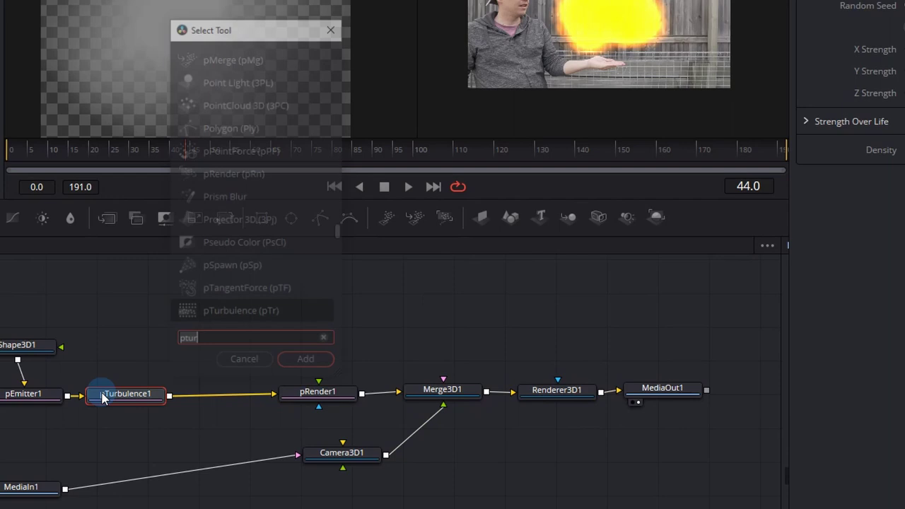
Step: Add pDirectionalForce after pTurbulence1 with Direction 90 and Strength 0.016, then preview
text(pdir)
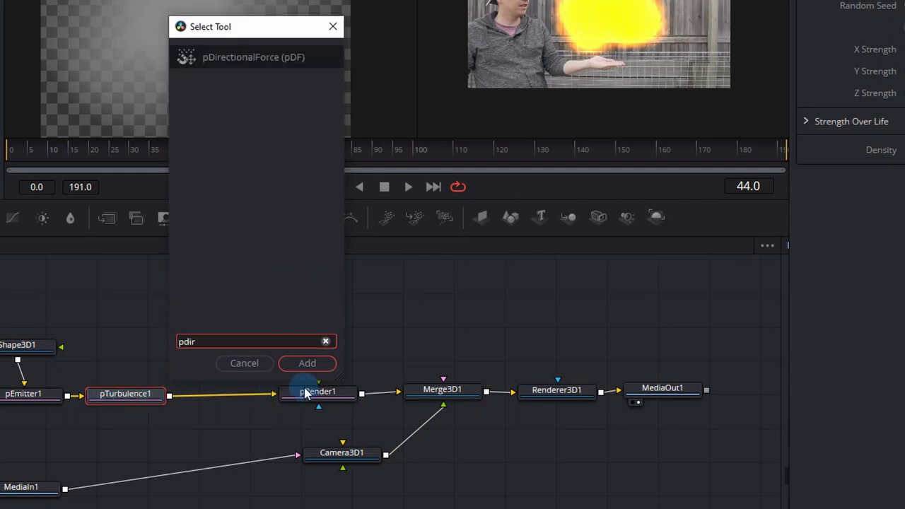
click(306, 363)
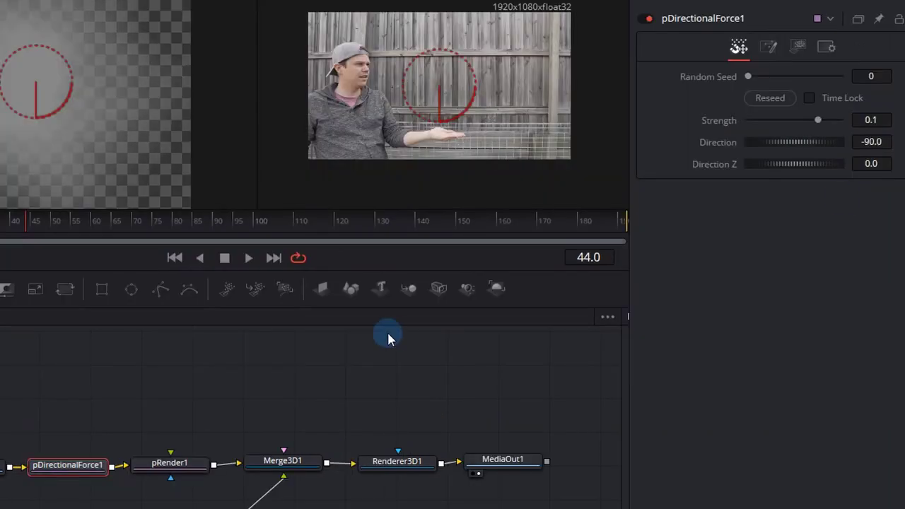
click(878, 140)
text(90)
key(Return)
drag(811, 125, 800, 125)
key(space)
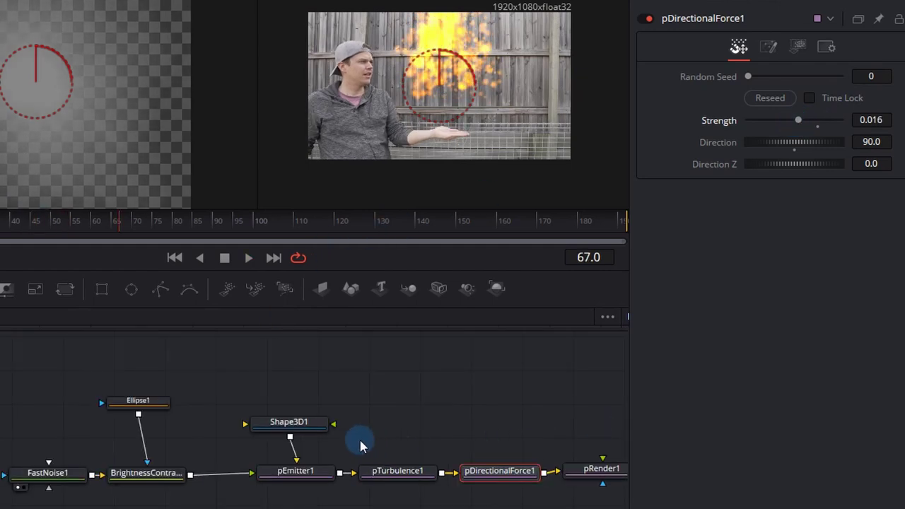
Step: Lower Shape3D1 to Y 0.261 and push Camera3D1 slightly further along Z
click(311, 422)
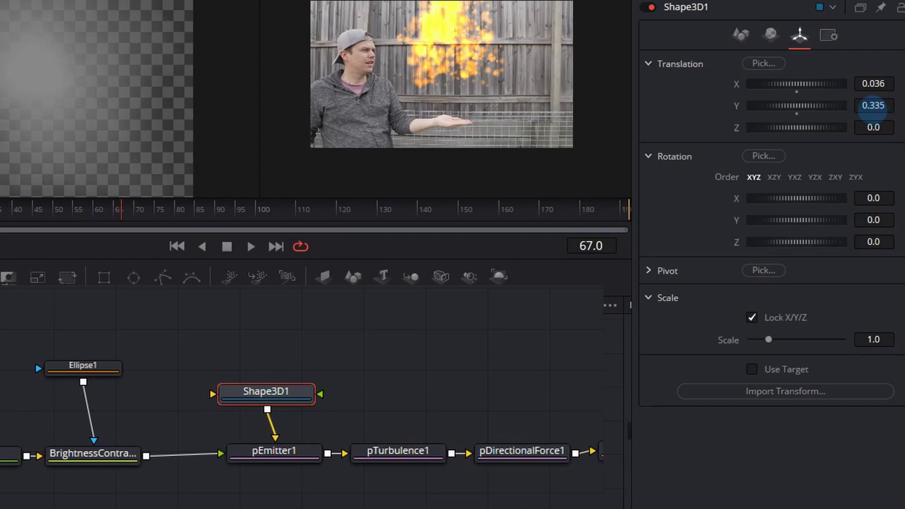
drag(873, 106, 829, 108)
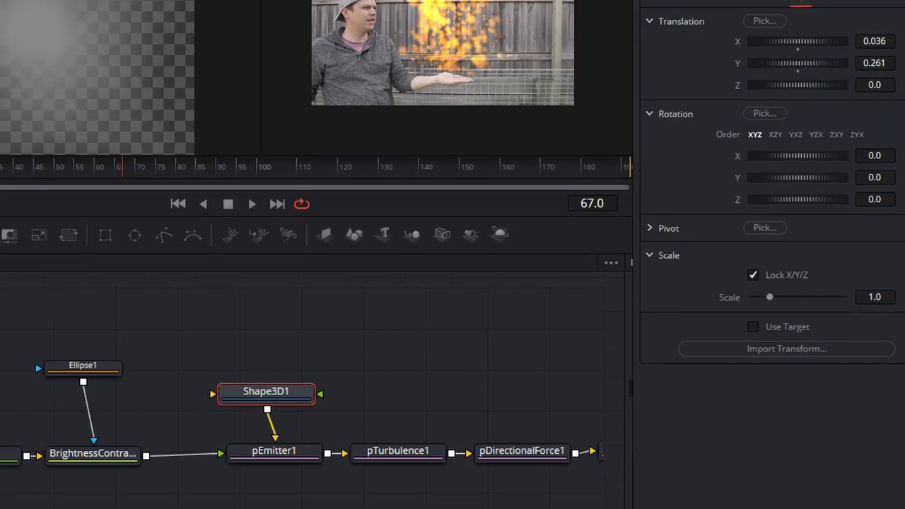
click(499, 486)
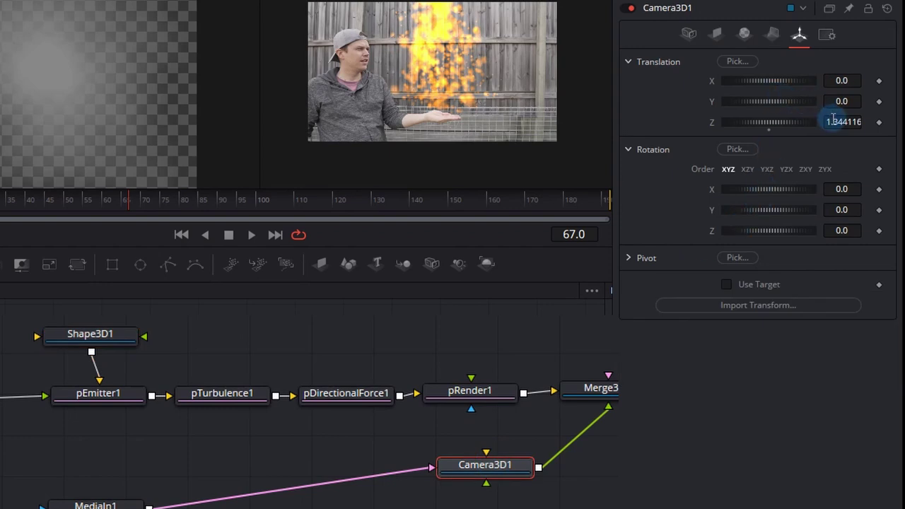
drag(833, 119, 838, 121)
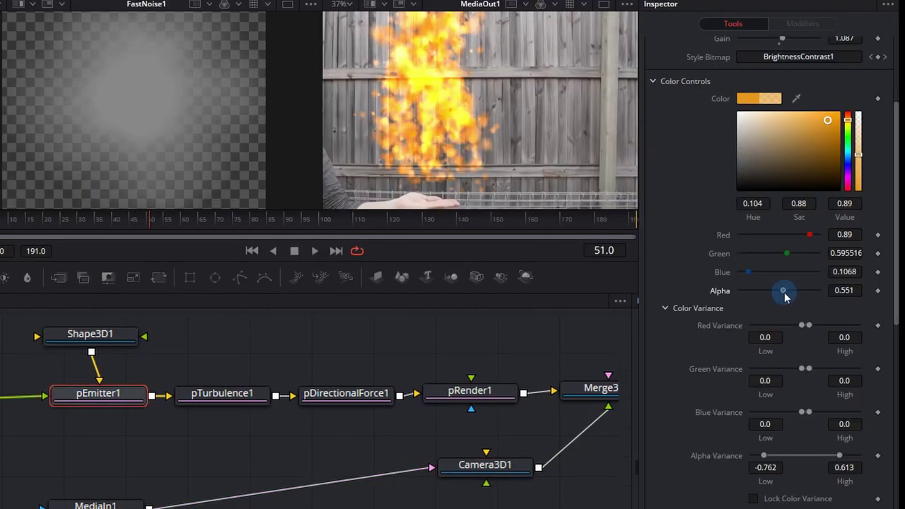
Step: Deepen the particle orange, make it more transparent, and shift Color Over Life toward yellow
click(847, 120)
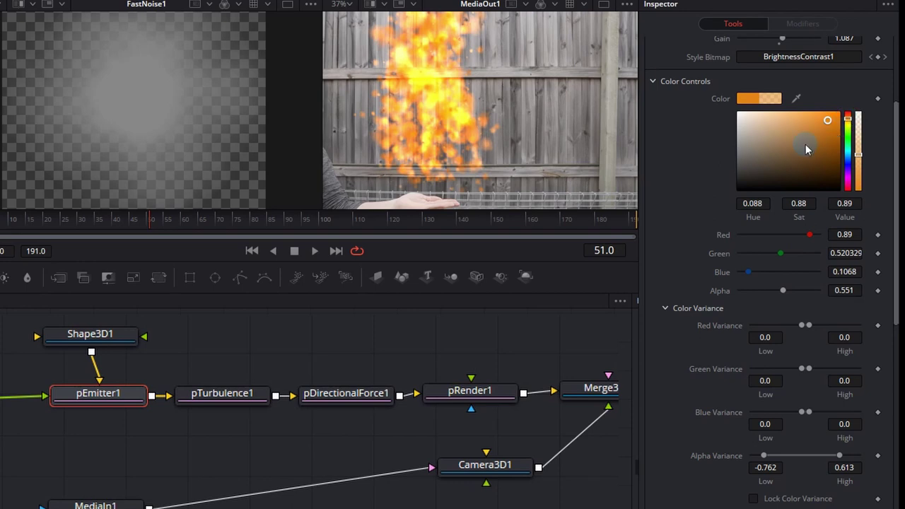
mouse_move(782, 290)
mouse_down()
mouse_move(766, 290)
mouse_move(776, 290)
mouse_up()
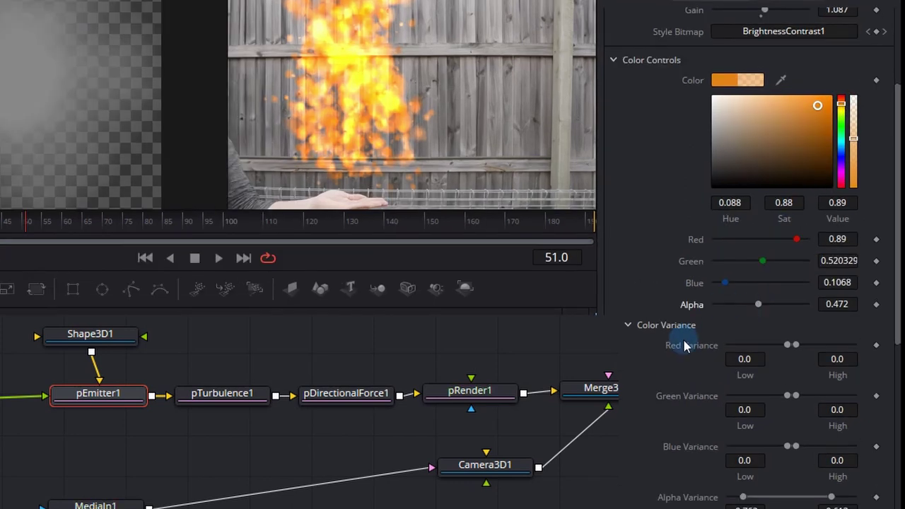
scroll(684, 344, down, 3)
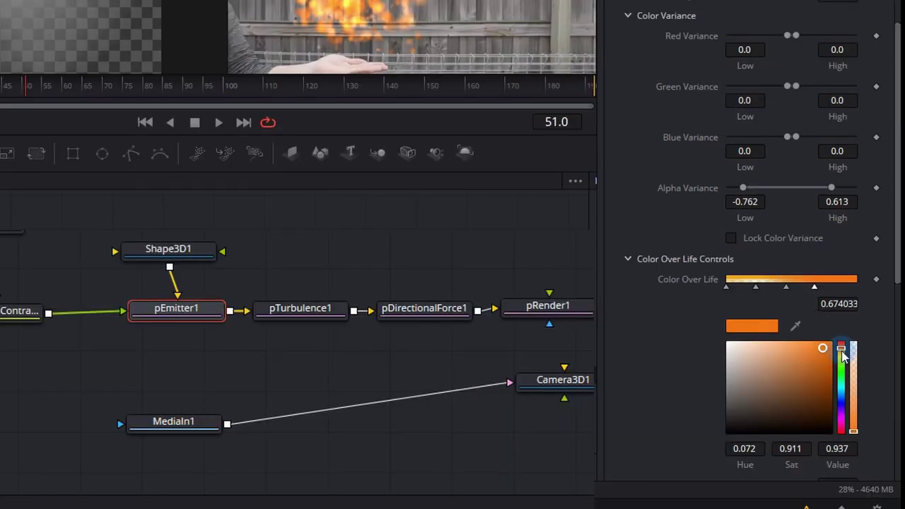
drag(842, 355, 841, 360)
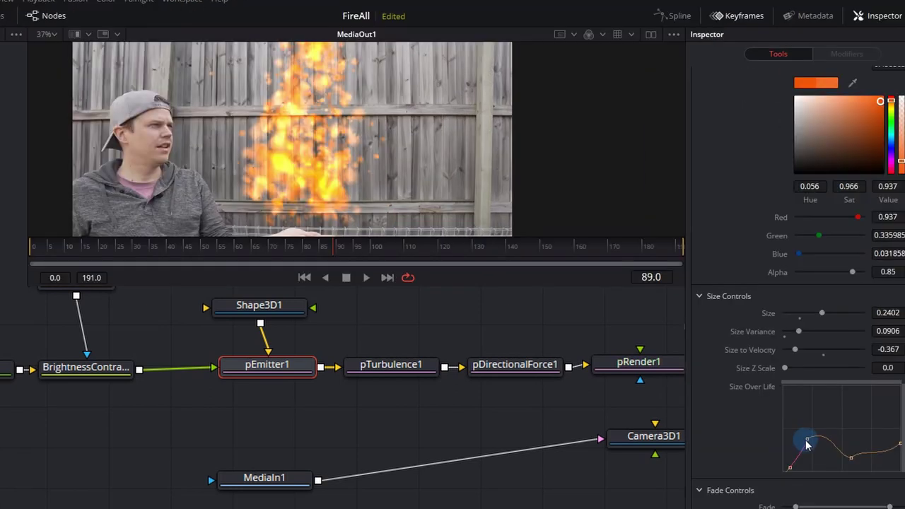
Step: Reshape the Size Over Life curve, raising its end and start points, and preview
drag(806, 440, 808, 449)
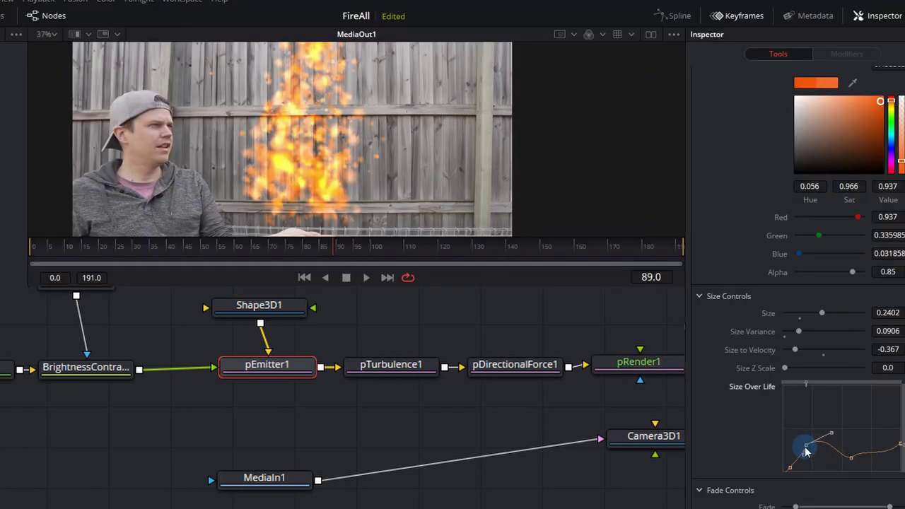
click(852, 458)
drag(853, 461, 893, 430)
click(398, 195)
key(space)
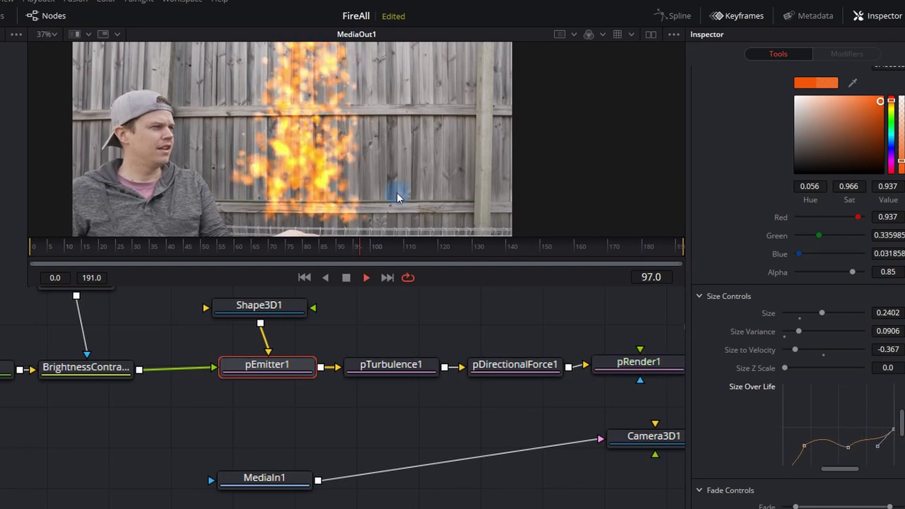
scroll(817, 423, down, 1)
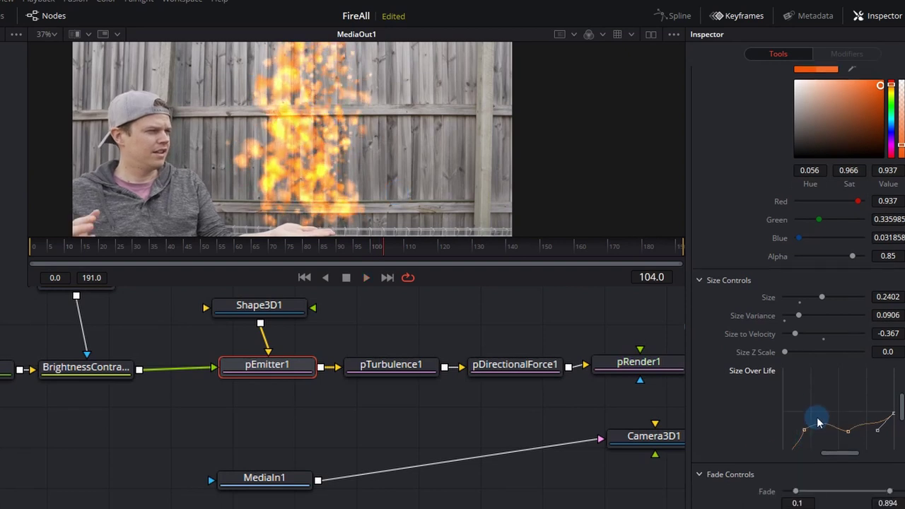
drag(804, 429, 799, 425)
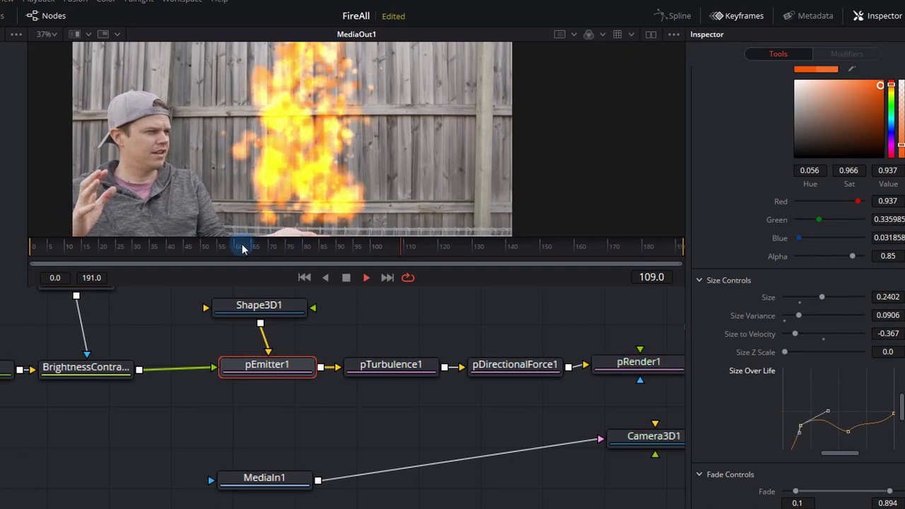
scroll(404, 151, down, 2)
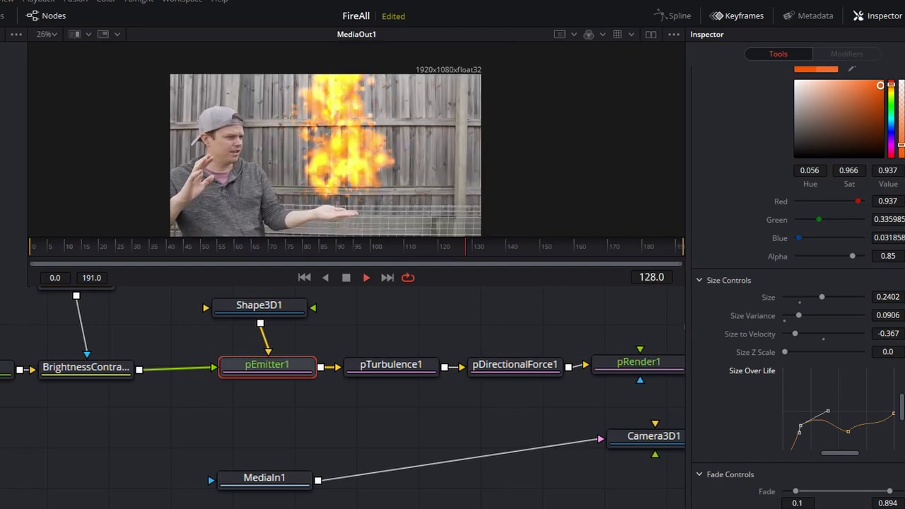
Step: Lower pTurbulence1's X Strength to 0.126
key(space)
click(401, 375)
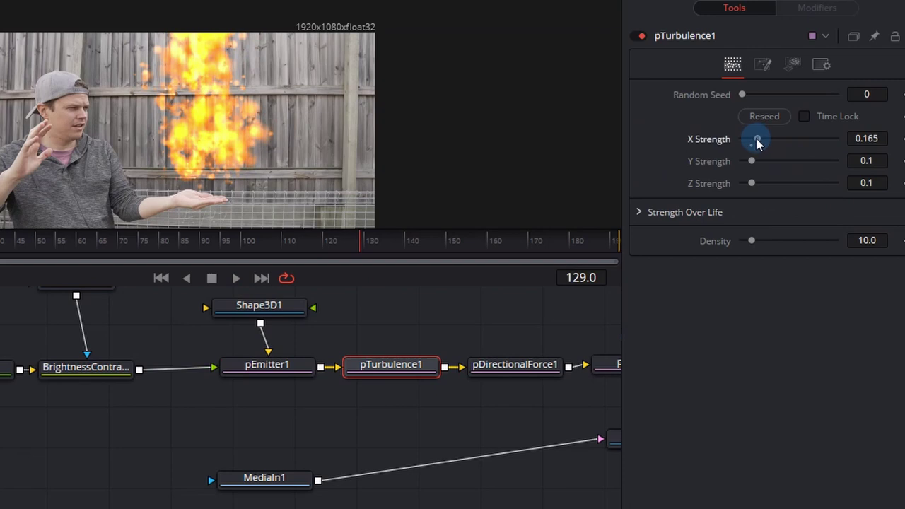
drag(754, 140, 753, 140)
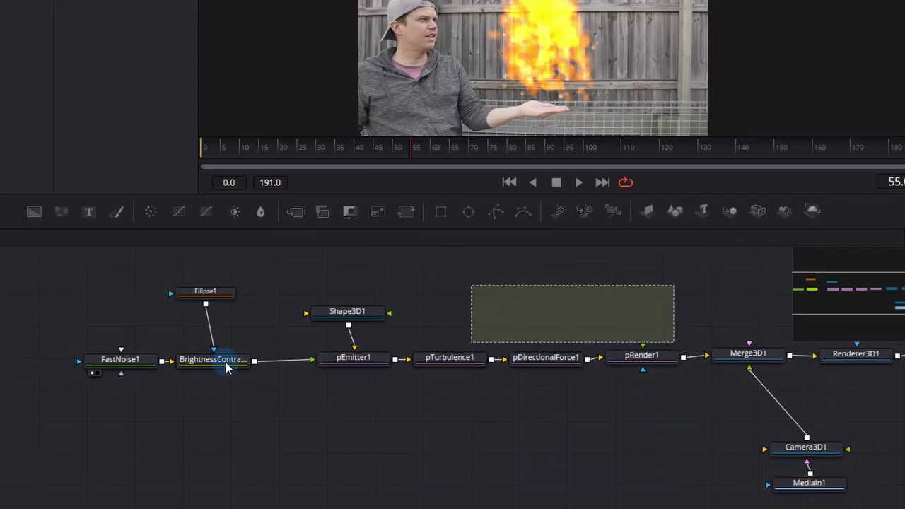
Step: Duplicate the whole fire node chain and position the copy in the graph
drag(226, 367, 51, 402)
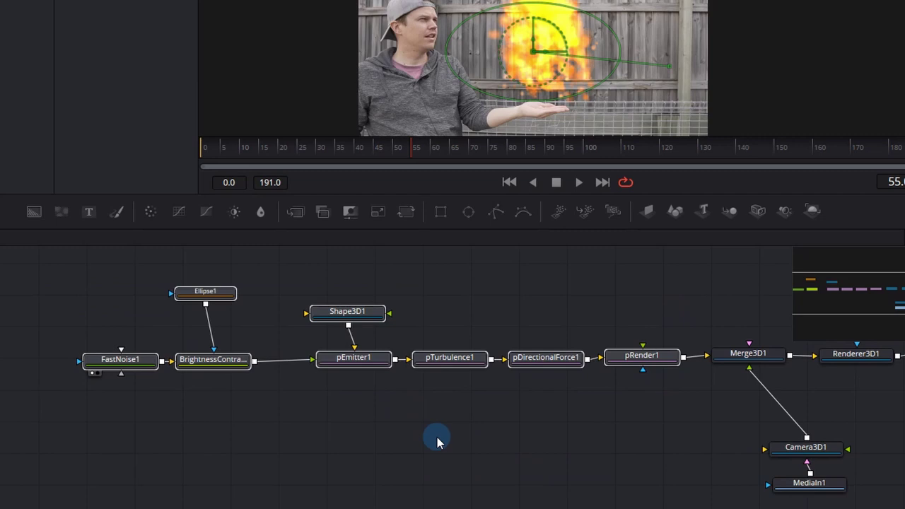
click(447, 441)
key(ctrl+v)
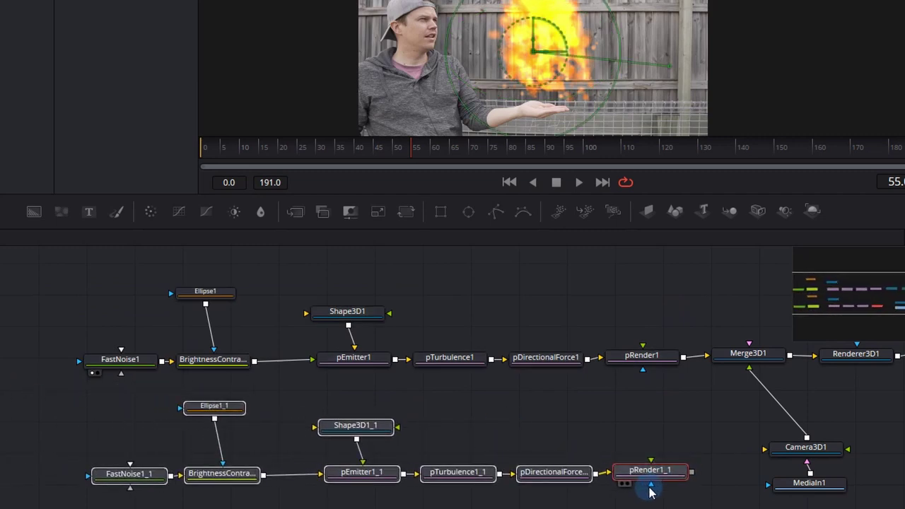
scroll(634, 396, down, 2)
scroll(639, 314, up, 3)
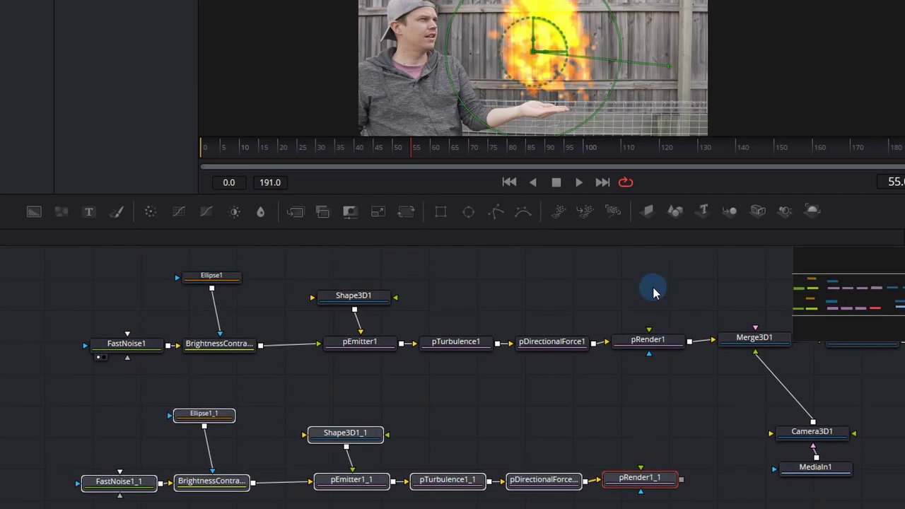
drag(651, 400, 646, 254)
scroll(590, 429, up, 1)
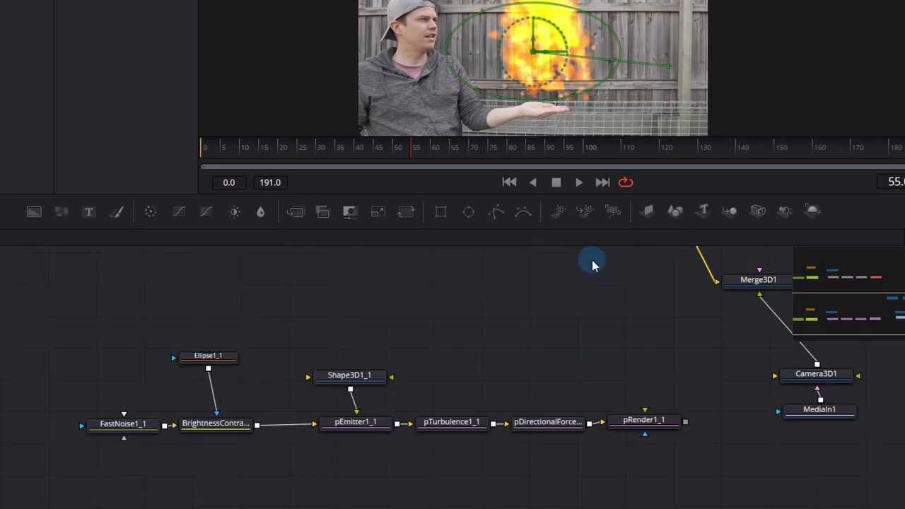
Step: Wire the copy's pRender1_1 output into Merge3D1 and tidy the layout
drag(646, 410, 714, 362)
drag(598, 406, 650, 370)
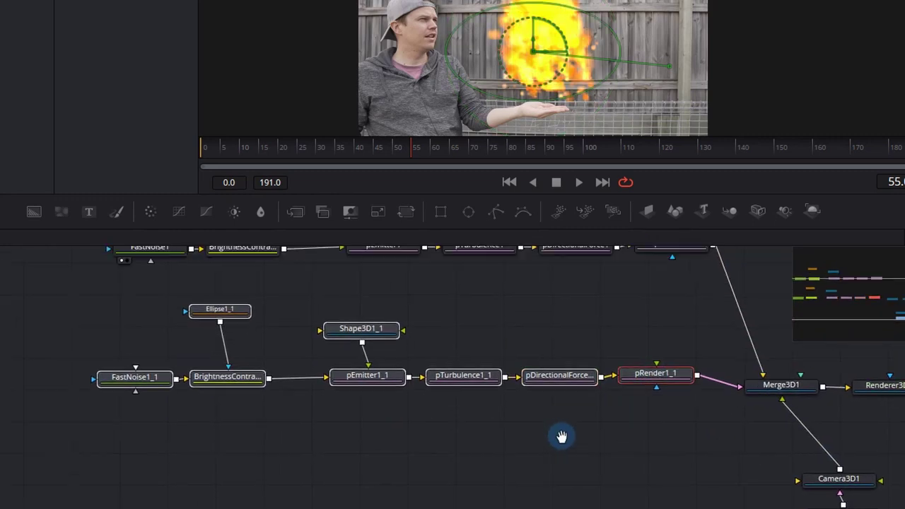
drag(561, 436, 561, 410)
Step: Make pEmitter1_1's particle colour neutral grey and raise its alpha to 0.85
click(370, 349)
click(781, 101)
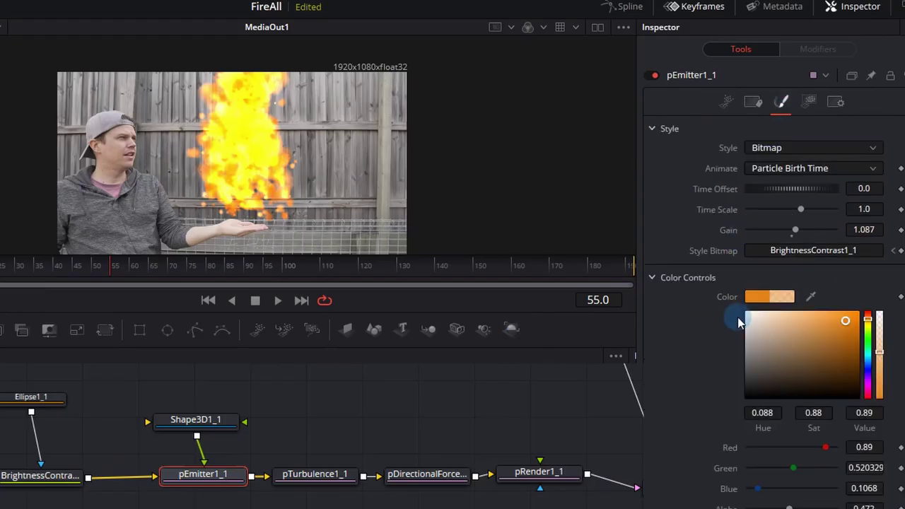
scroll(721, 331, down, 3)
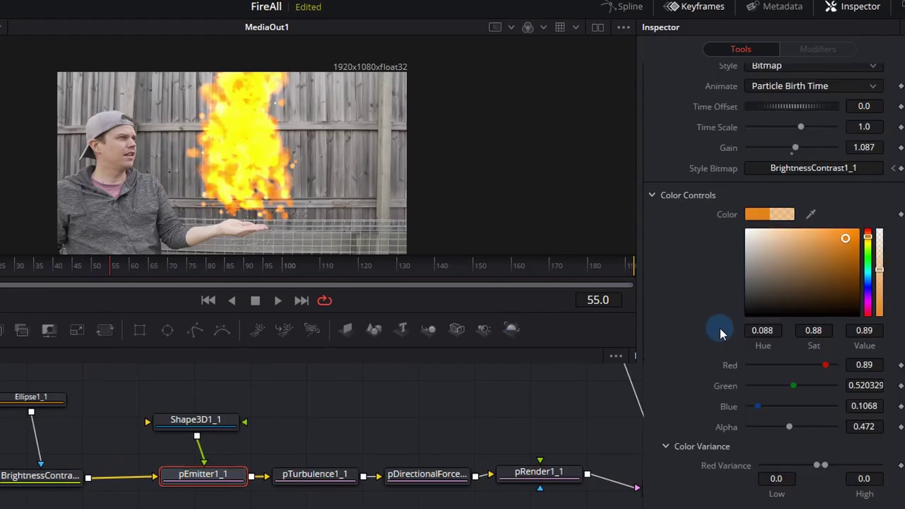
click(842, 241)
drag(836, 254, 749, 280)
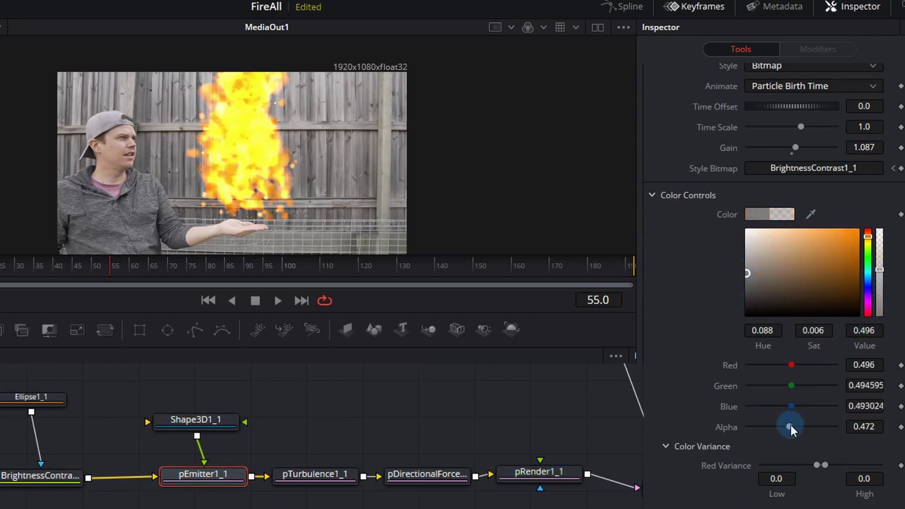
drag(790, 424, 827, 430)
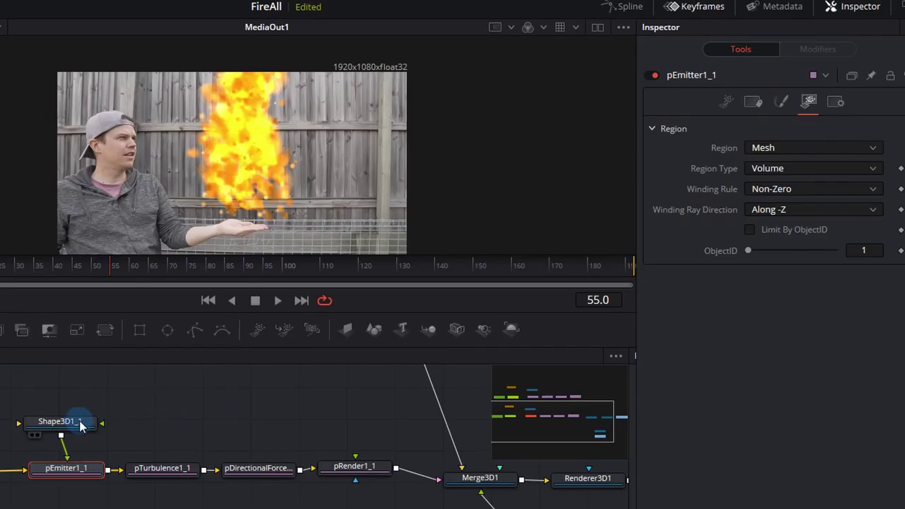
click(310, 325)
Step: Change Shape3D1_1's shape to Cylinder with a radius of 0.2
click(798, 125)
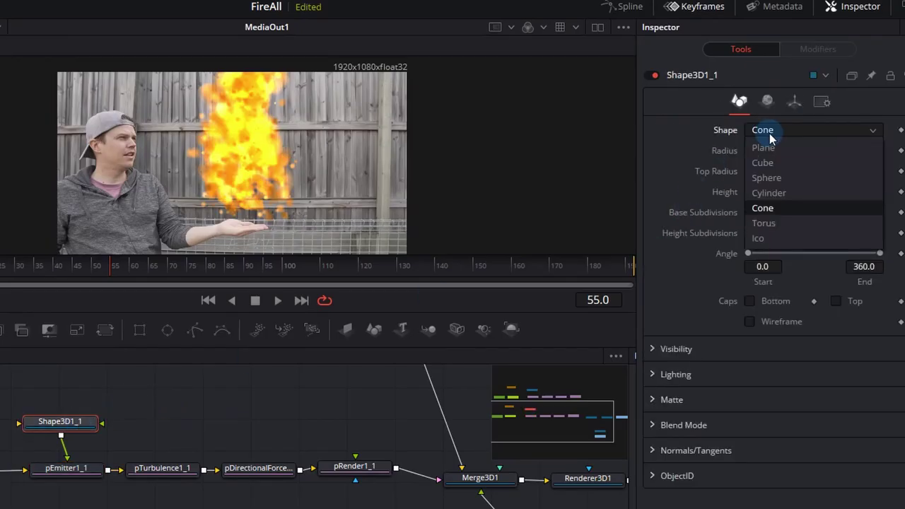
click(786, 194)
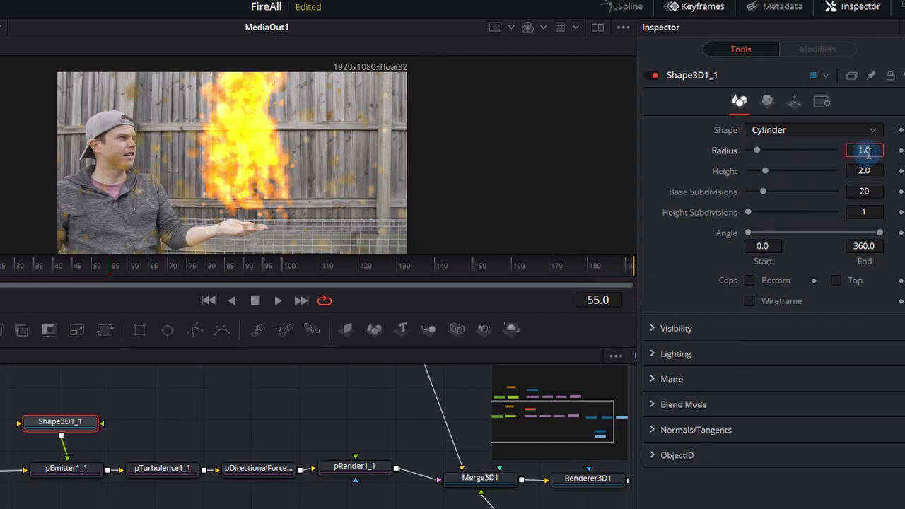
key(Return)
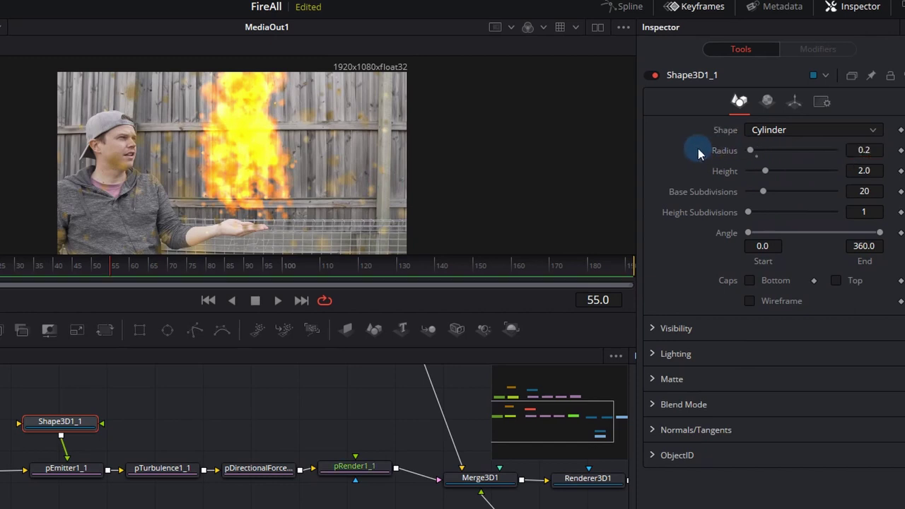
Step: Show Merge3D1's 3D scene in the second viewer, seen from the Left side
click(456, 478)
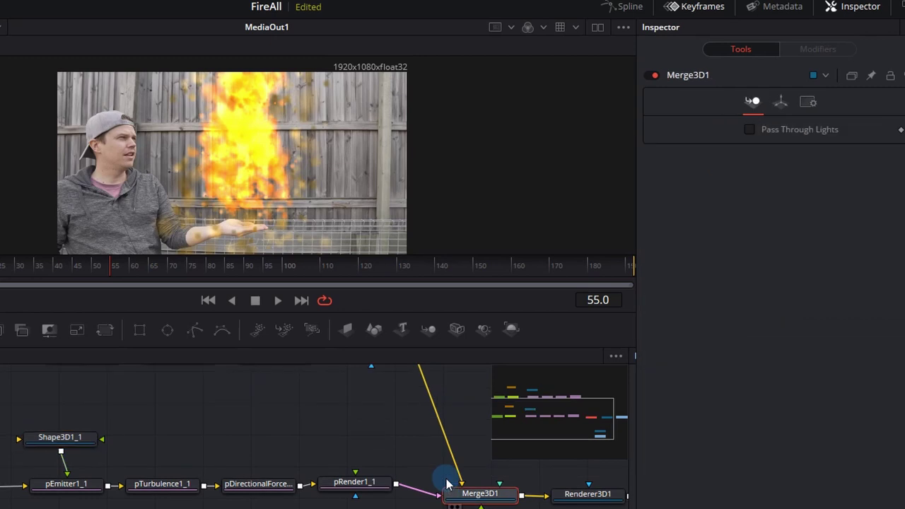
click(597, 28)
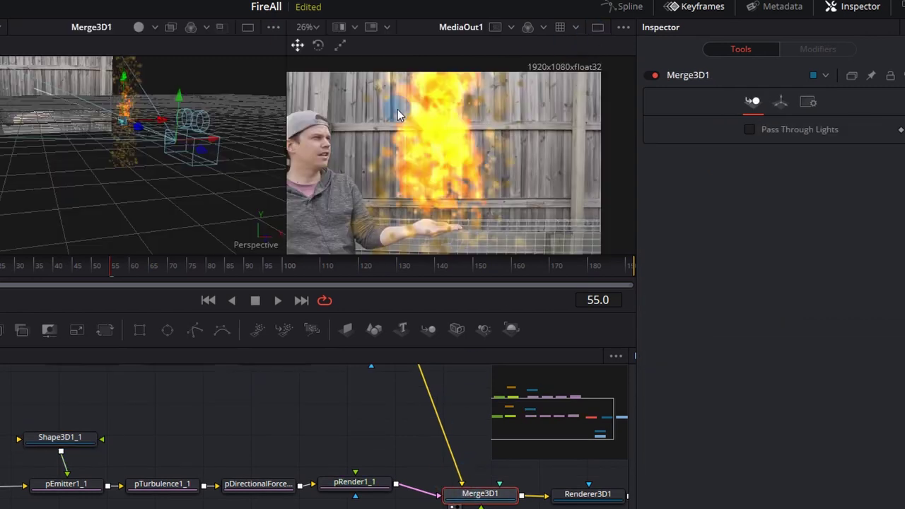
drag(198, 179, 250, 243)
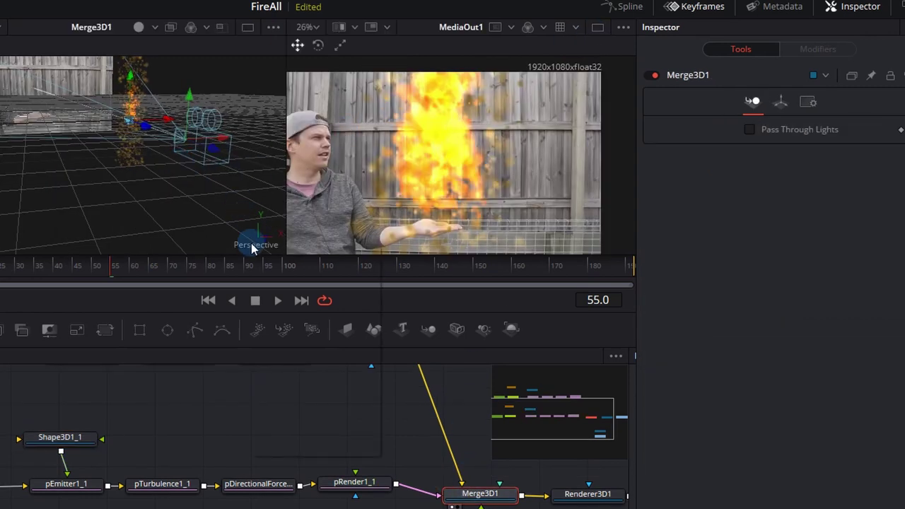
right_click(252, 248)
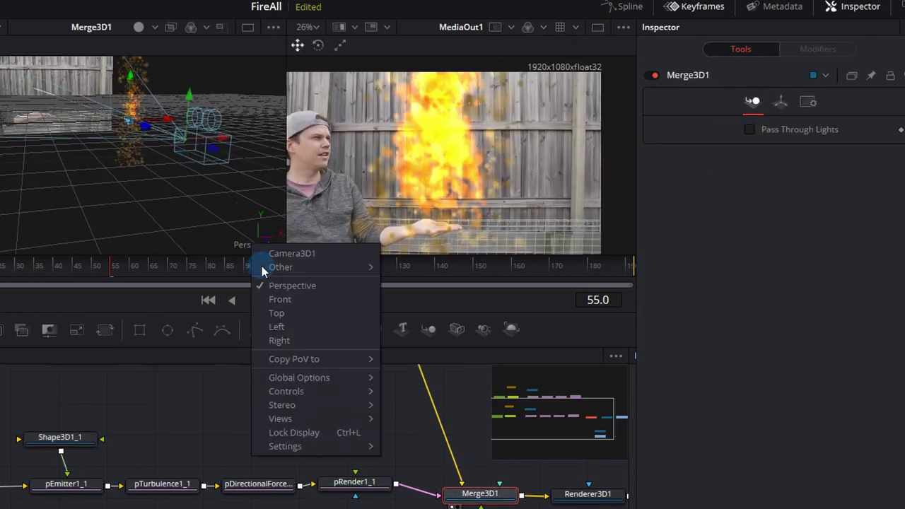
click(307, 326)
Step: Set the 3D view's transparency mode to Full Sort (accurate)
right_click(94, 179)
mouse_move(140, 276)
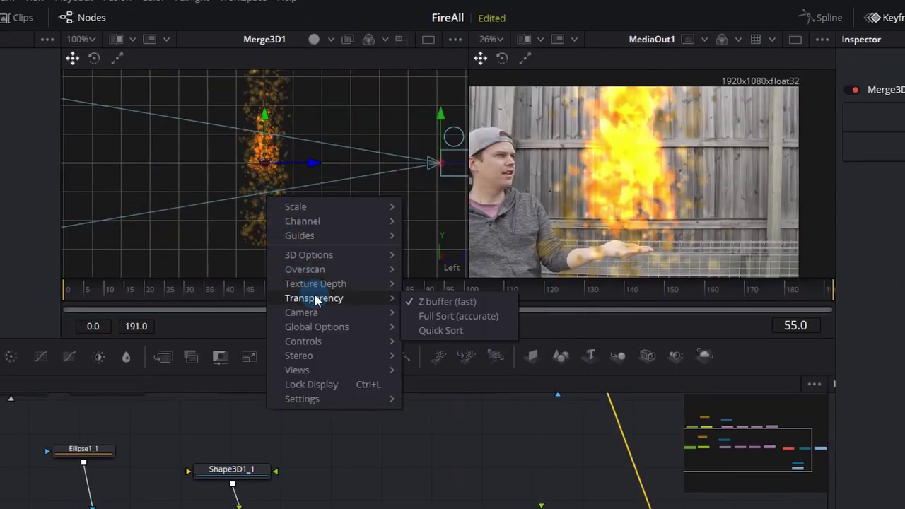
click(438, 316)
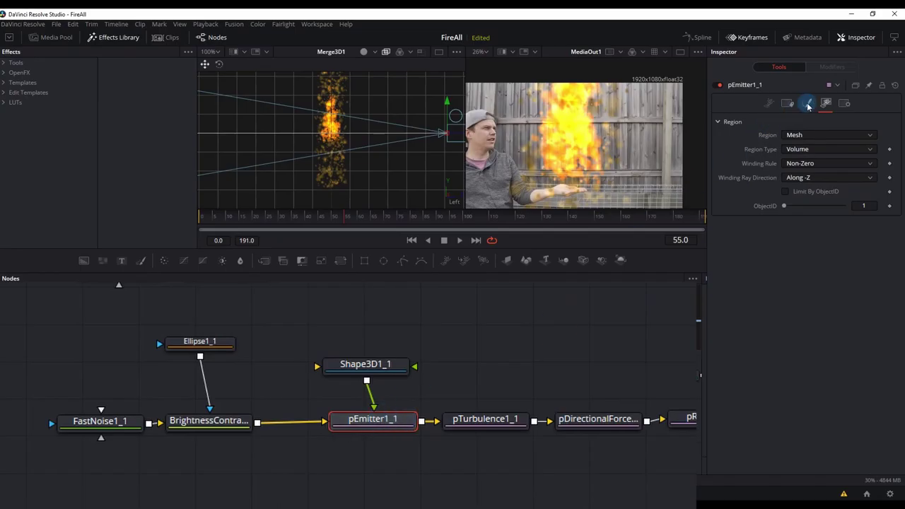
Step: Make the first Color Over Life stop a dark grey with higher opacity
click(807, 104)
scroll(745, 270, down, 5)
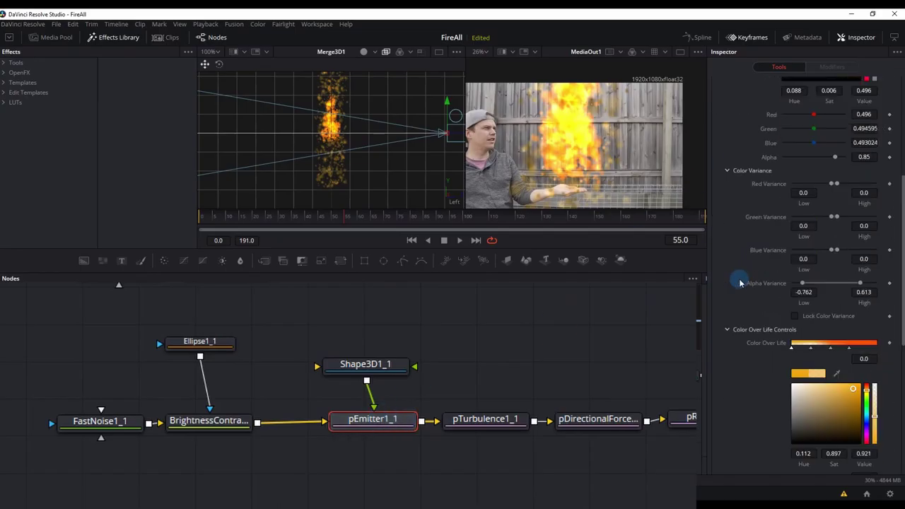
drag(834, 373, 840, 373)
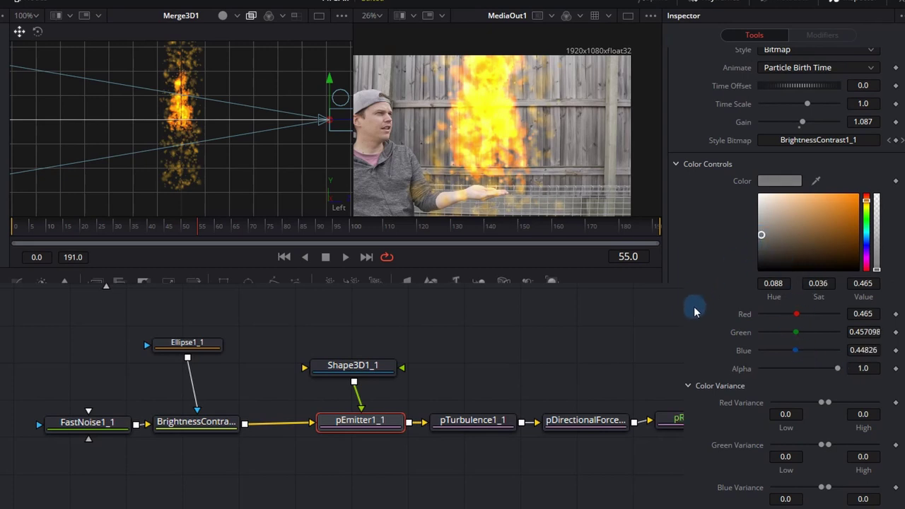
scroll(696, 320, down, 5)
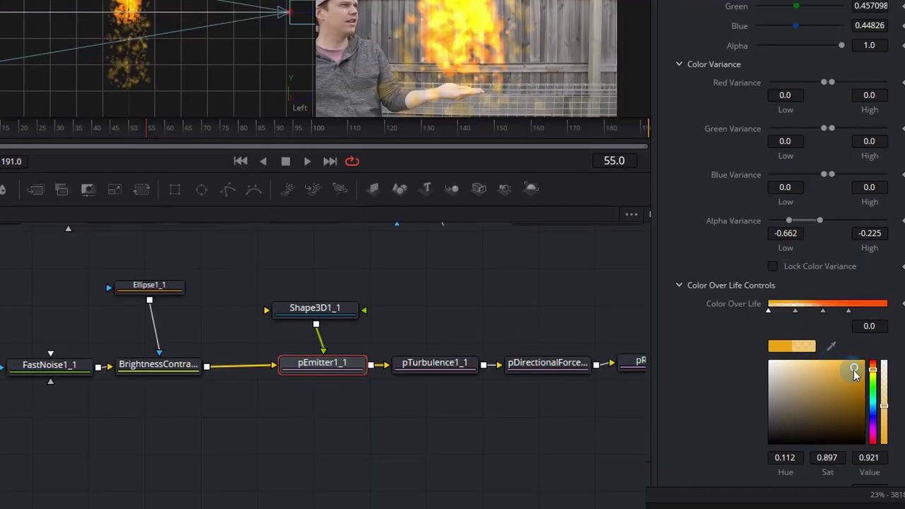
mouse_move(854, 370)
mouse_down()
mouse_move(771, 406)
mouse_move(772, 429)
mouse_up()
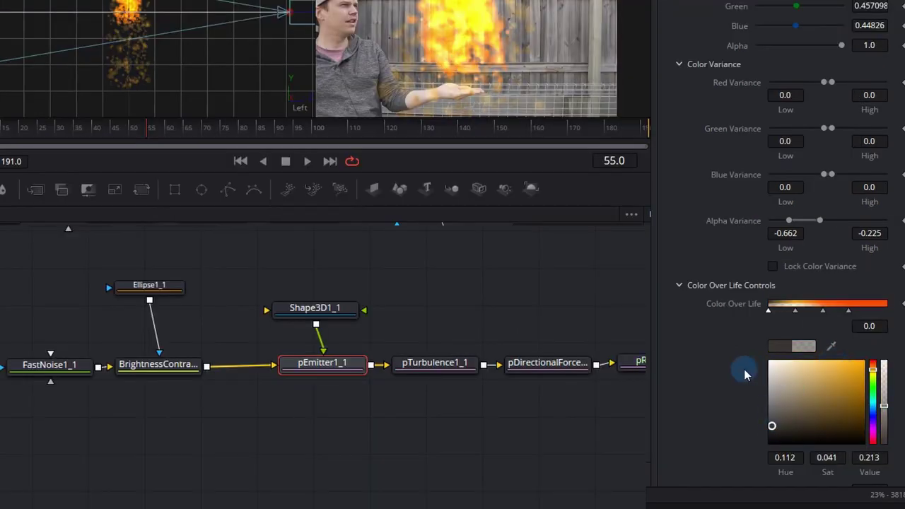
scroll(742, 374, down, 3)
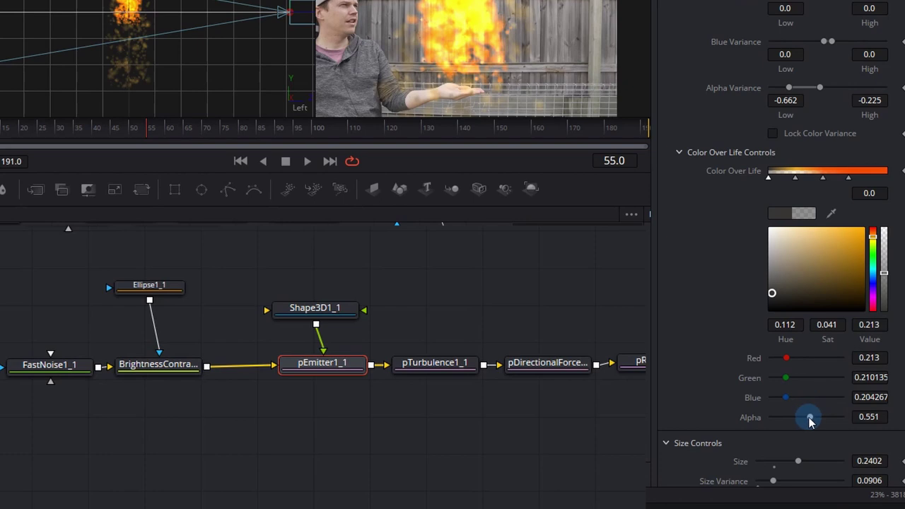
drag(809, 418, 828, 418)
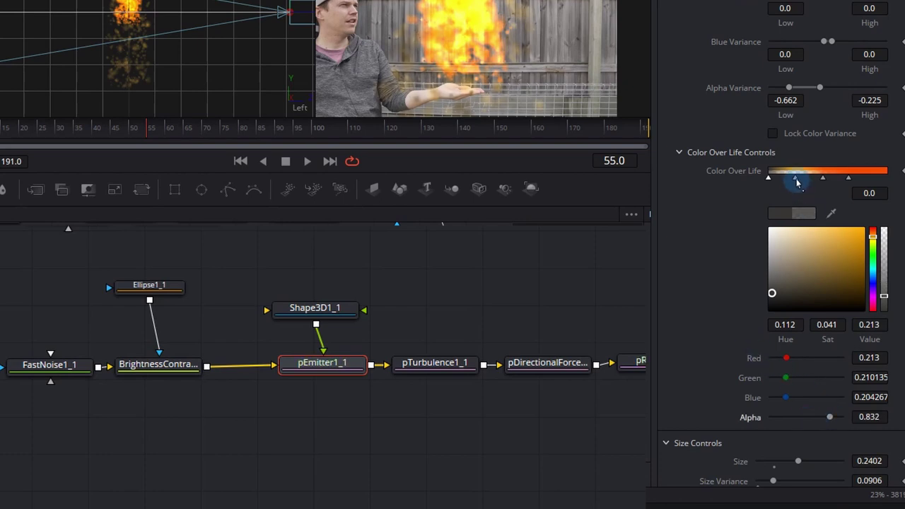
Step: Turn the second and third Color Over Life stops grey, raising the second's alpha
click(796, 179)
drag(801, 266, 774, 269)
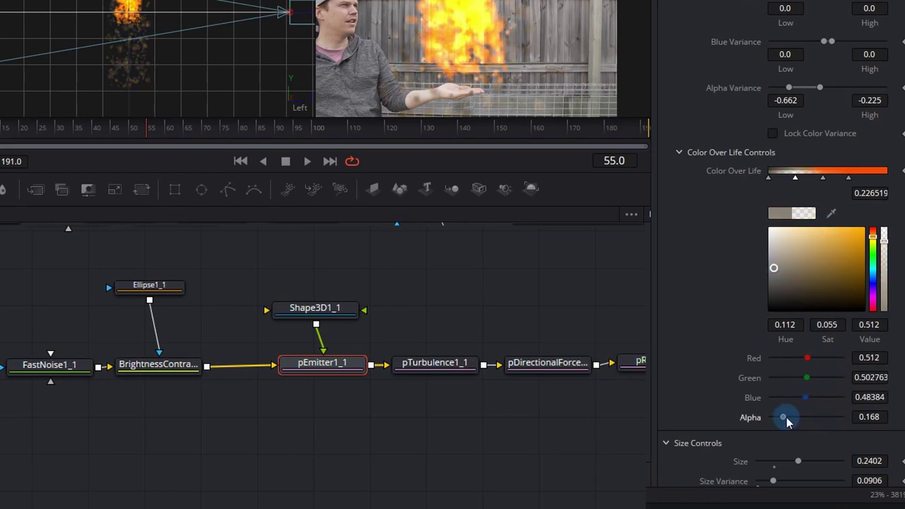
drag(790, 418, 842, 418)
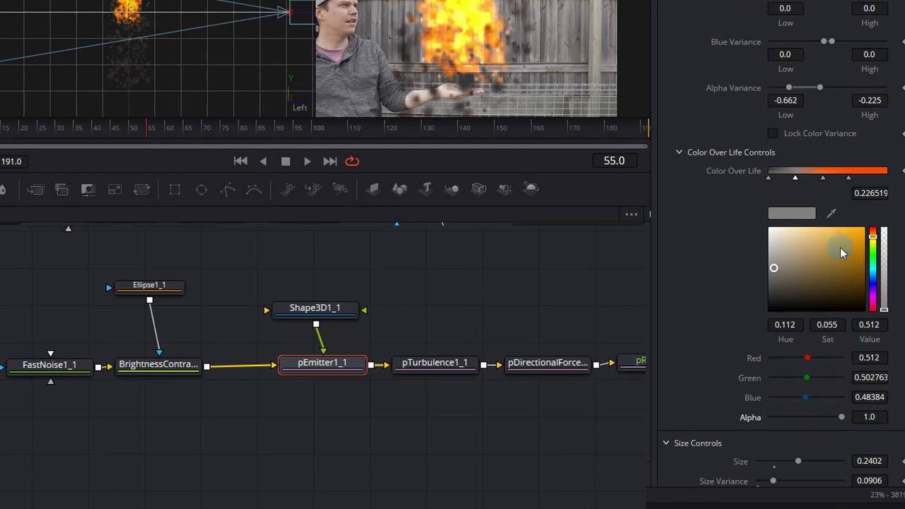
click(823, 177)
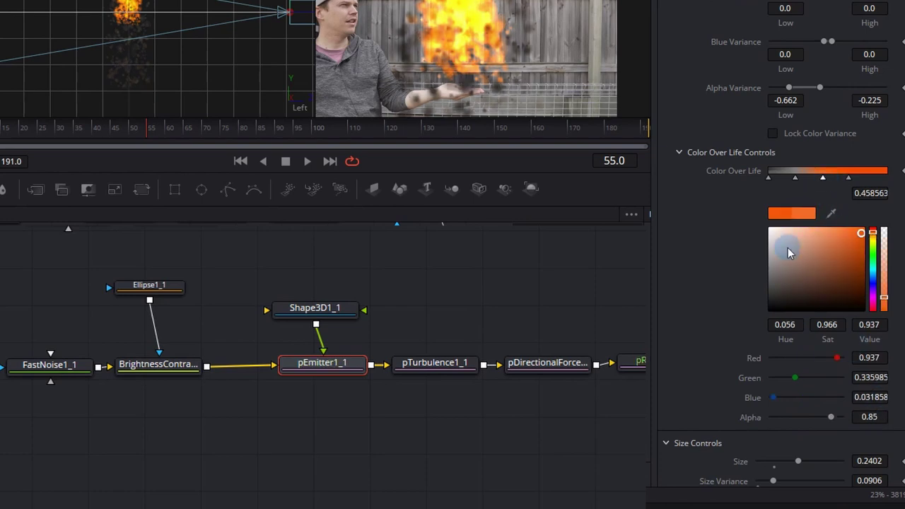
drag(778, 259, 770, 268)
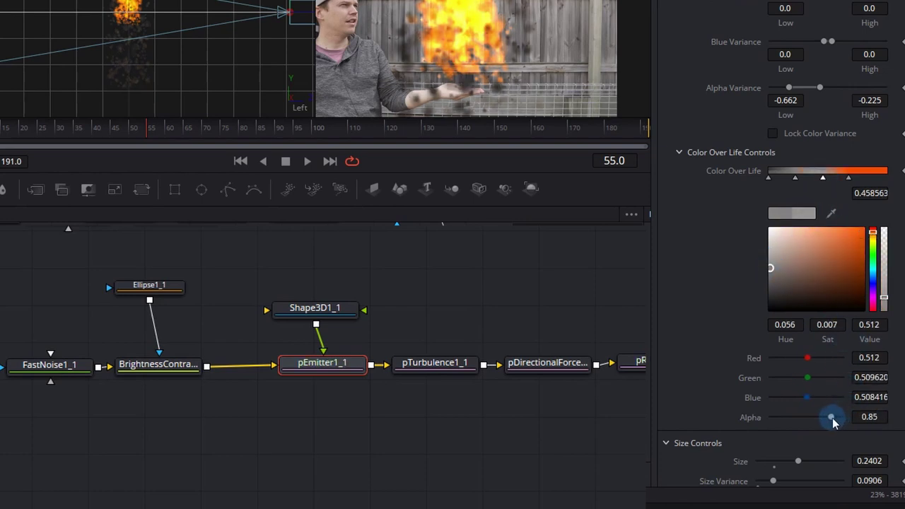
click(852, 188)
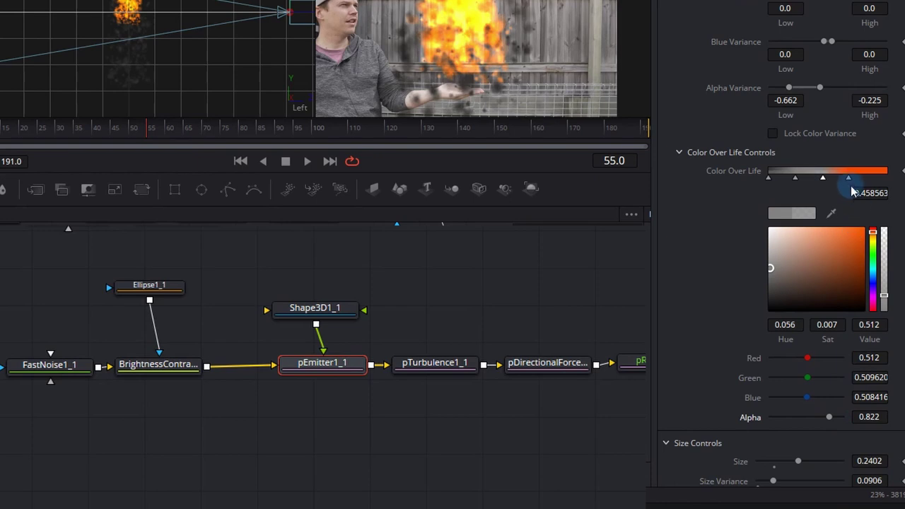
click(772, 262)
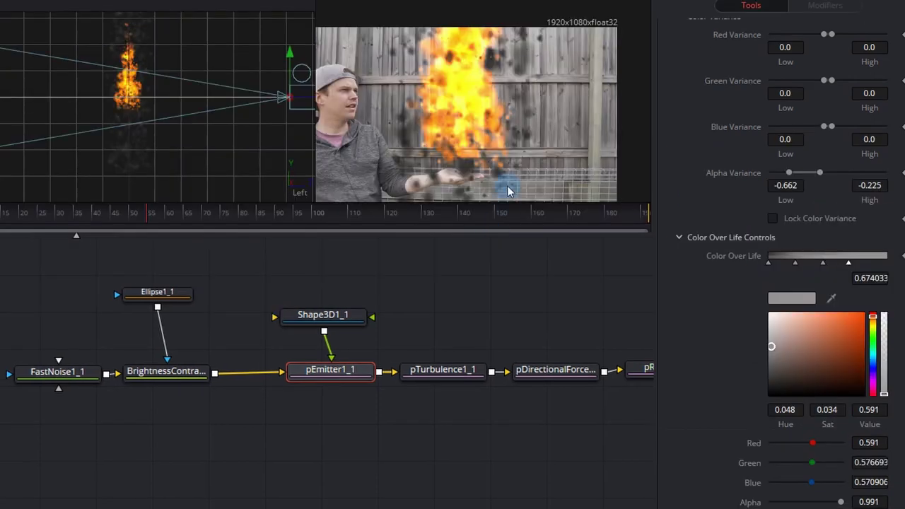
Step: Shrink Shape3D1_1's cylinder to height 0.46 and radius 0.14
click(362, 323)
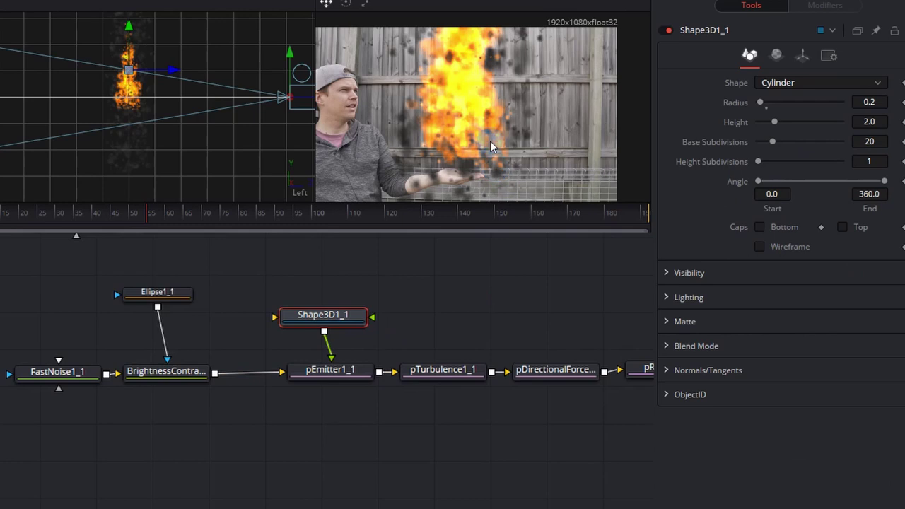
drag(855, 122, 802, 113)
click(870, 103)
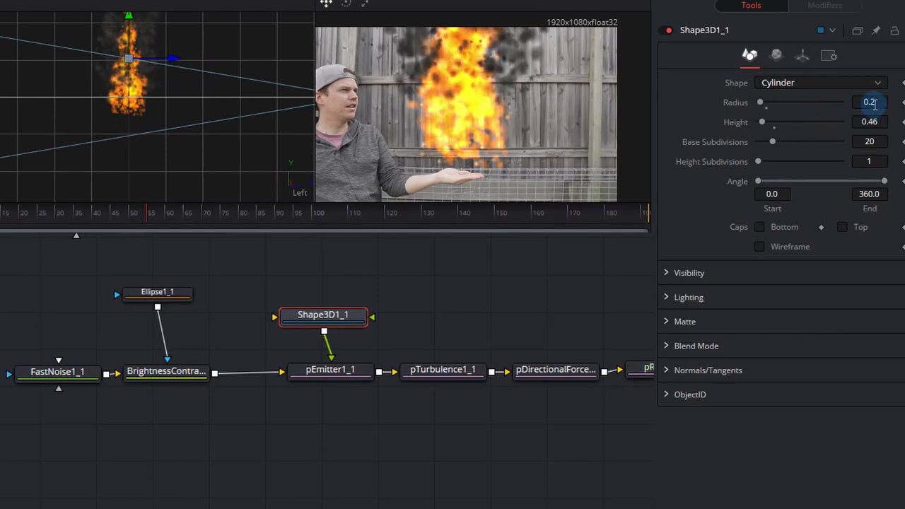
scroll(869, 102, down, 2)
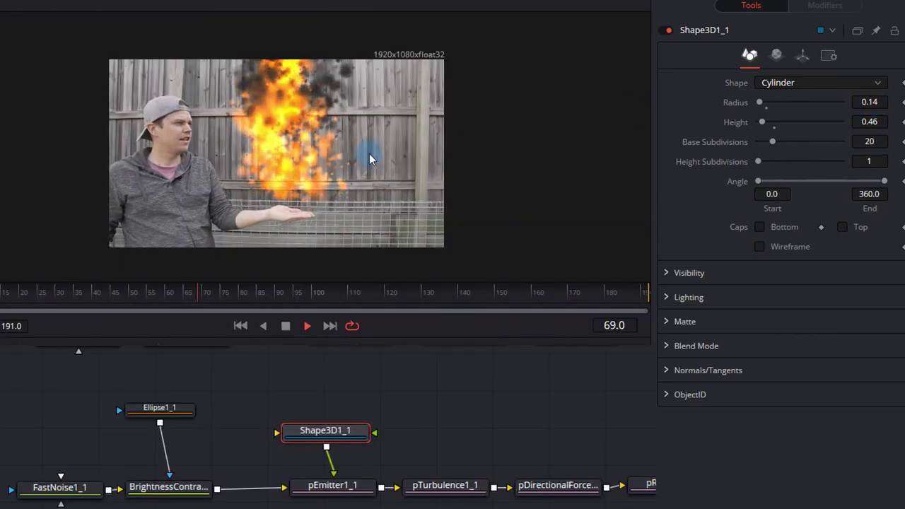
Step: Stop playback, scrub back to an earlier frame, and raise FastNoise1_1's Detail
click(307, 325)
drag(153, 297, 39, 297)
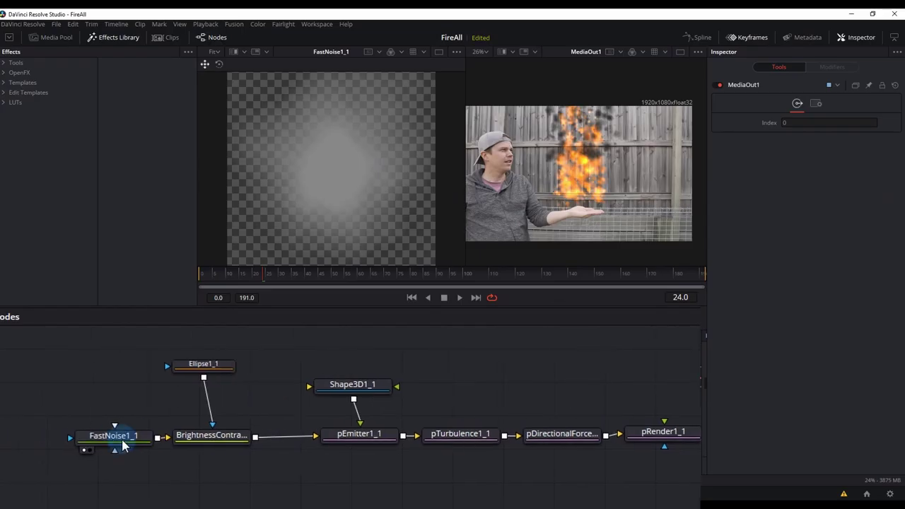
click(82, 494)
drag(828, 177, 839, 178)
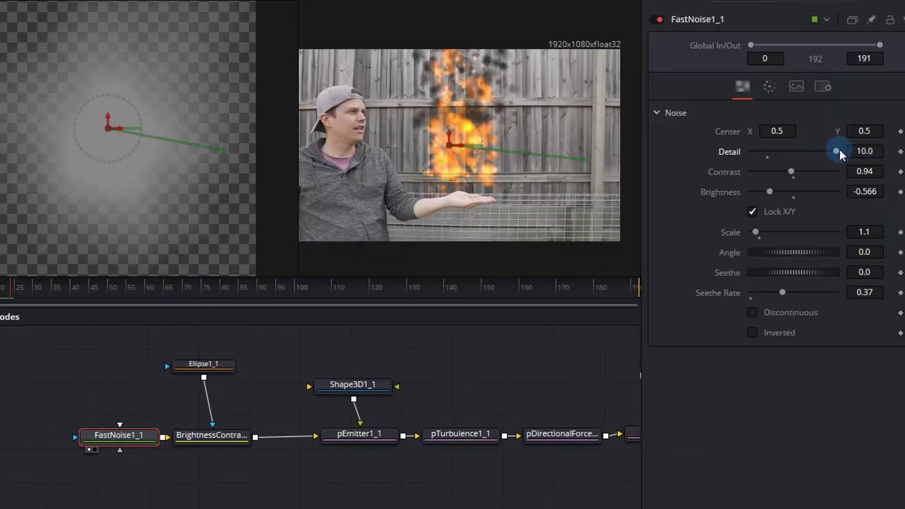
Step: Set FastNoise1_1's Seethe Rate to 0.795, Contrast to 0.84 and Scale to 3.46
drag(782, 292, 799, 291)
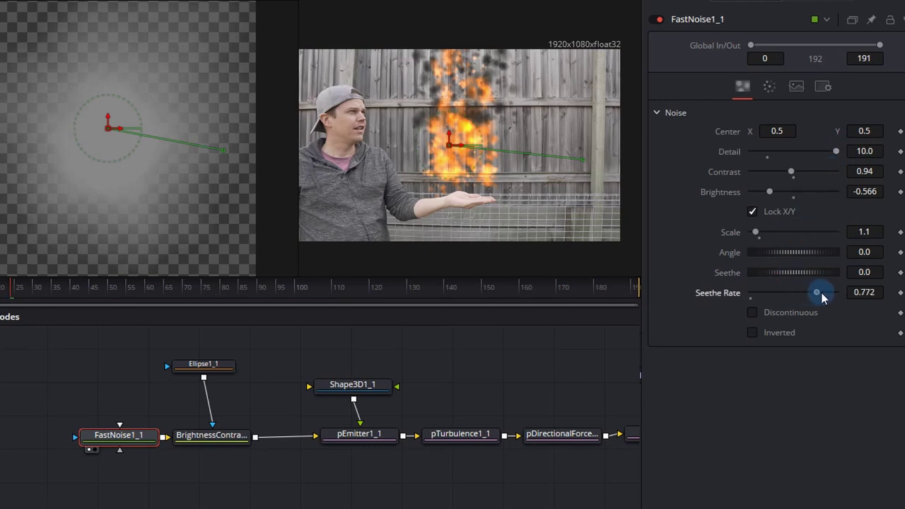
click(192, 249)
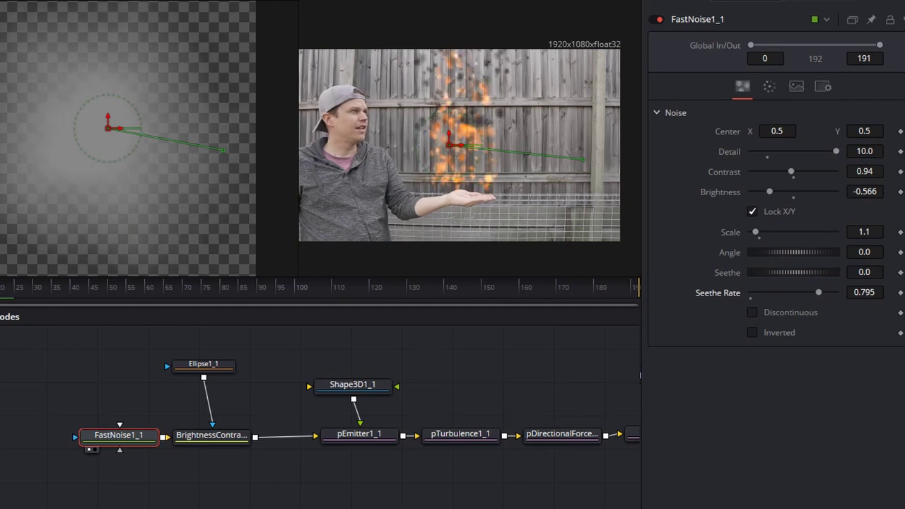
click(247, 234)
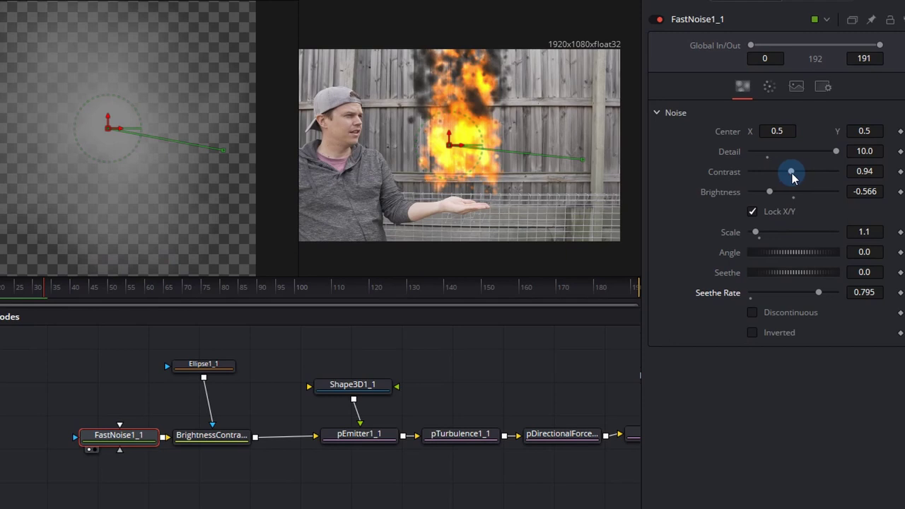
drag(792, 173, 789, 174)
drag(763, 232, 769, 231)
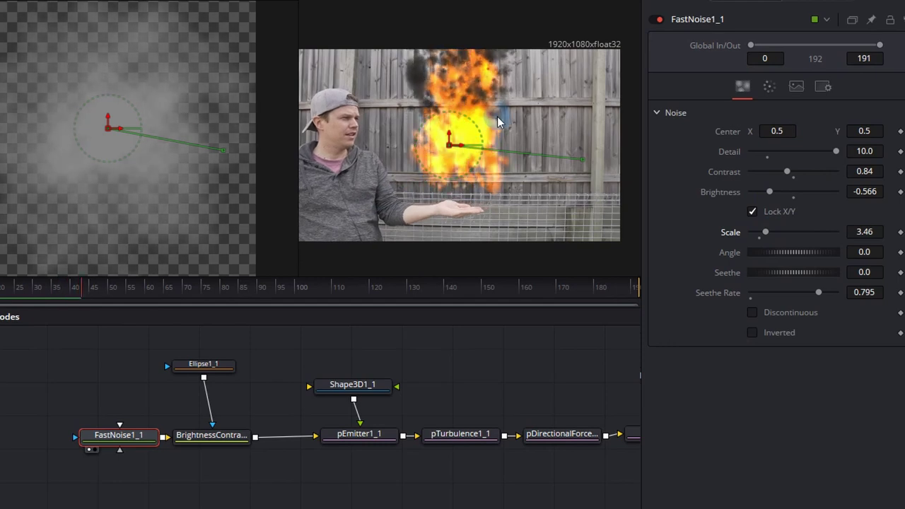
Step: Bring the original fire node tree into view and select its BrightnessContrast1 node
click(614, 318)
drag(518, 374, 535, 507)
click(246, 429)
Step: Set the fire chain's BrightnessContrast1 Gain to 0.72
drag(785, 96, 778, 93)
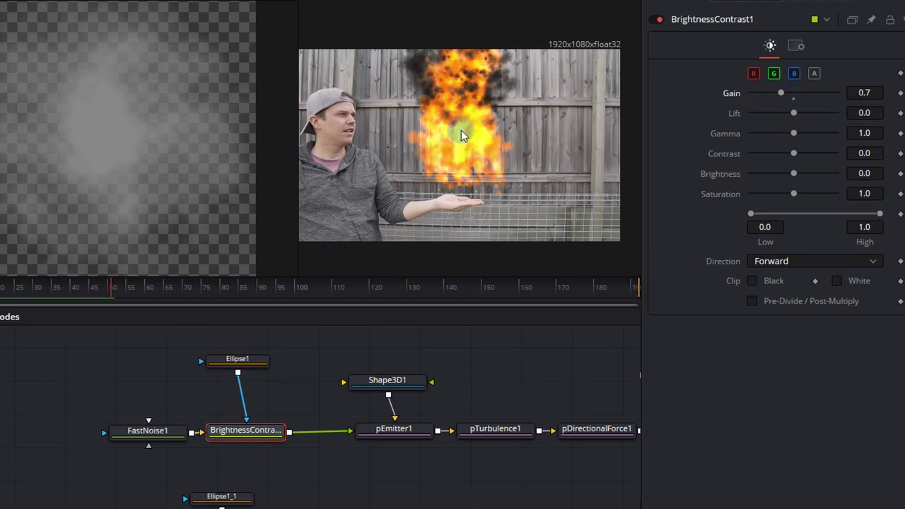
scroll(461, 130, up, 2)
mouse_move(781, 94)
mouse_down()
mouse_move(794, 95)
mouse_move(780, 93)
mouse_up()
scroll(468, 134, down, 2)
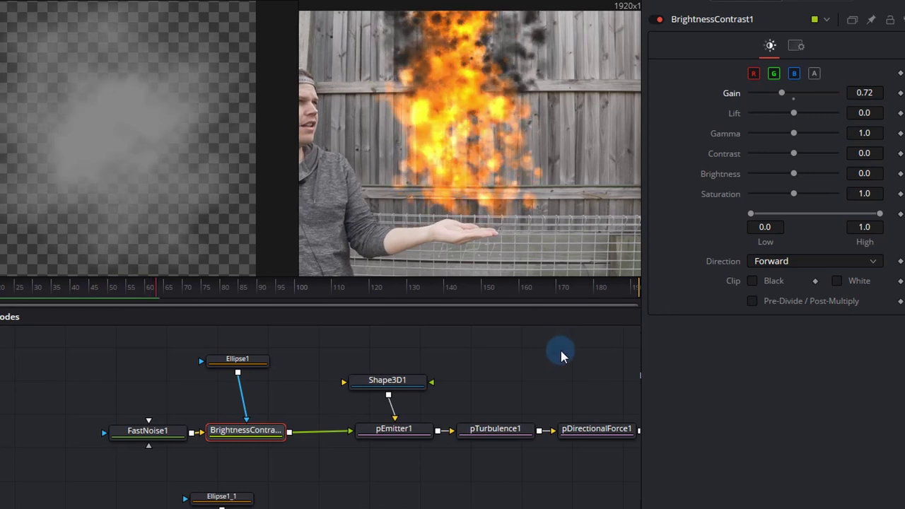
Step: Lower the smoke chain's BrightnessContrast1_1 Gamma to 0.78
scroll(598, 339, down, 2)
scroll(363, 400, down, 2)
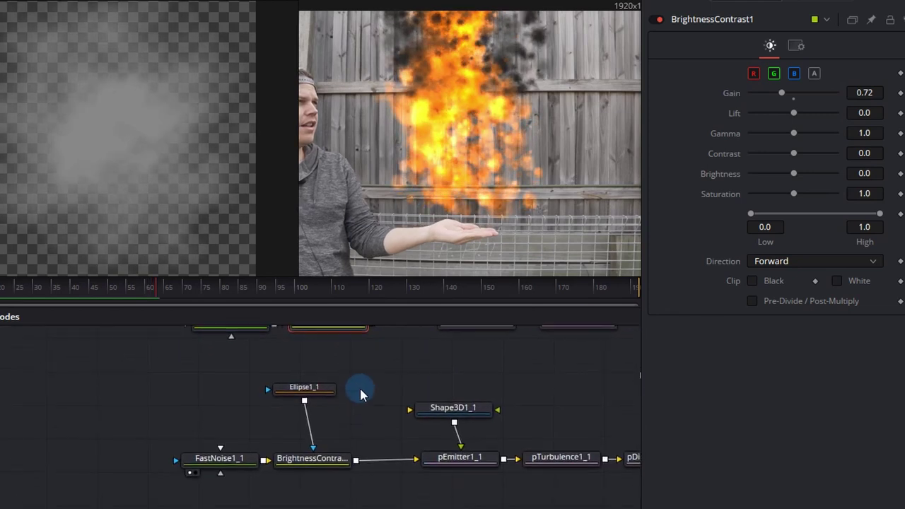
click(316, 464)
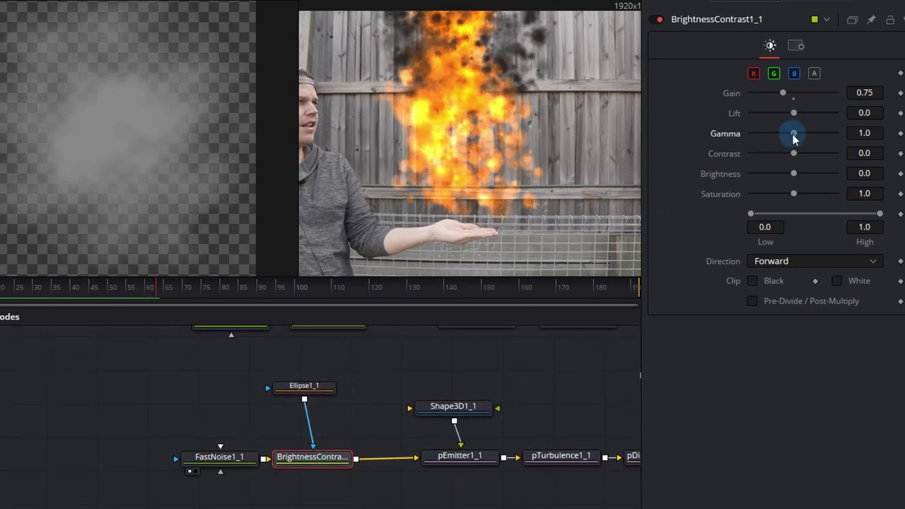
click(315, 385)
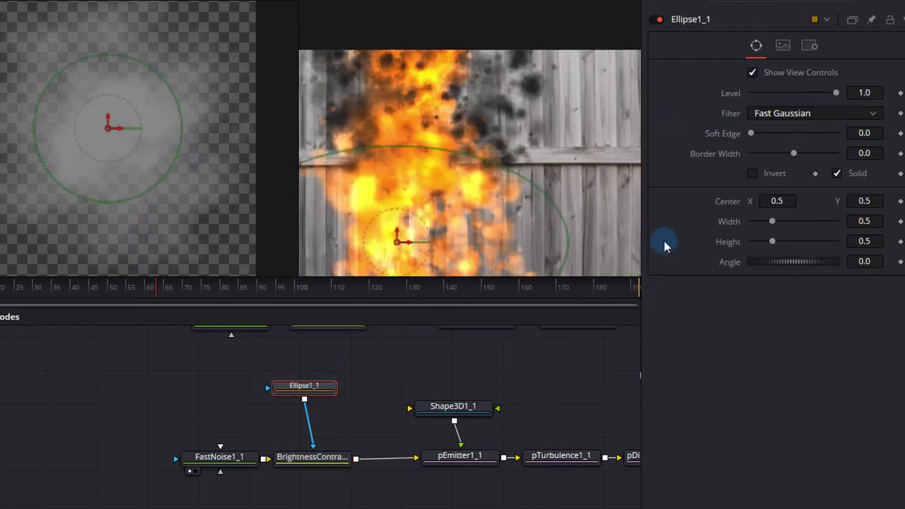
Step: Shrink Ellipse1_1 to width 0.346 and height 0.409
drag(772, 222, 846, 201)
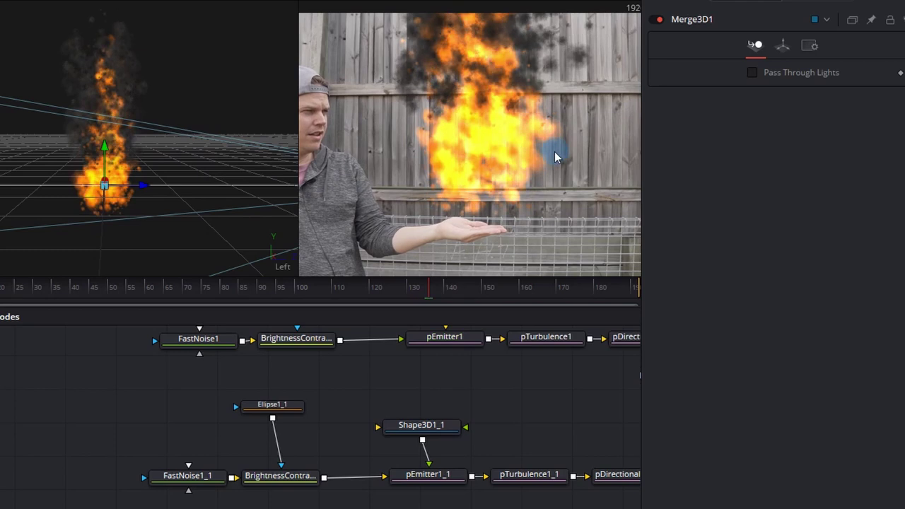
Step: Shift the composite view toward the hand and select the Shape3D1_1 cylinder
drag(544, 156, 507, 166)
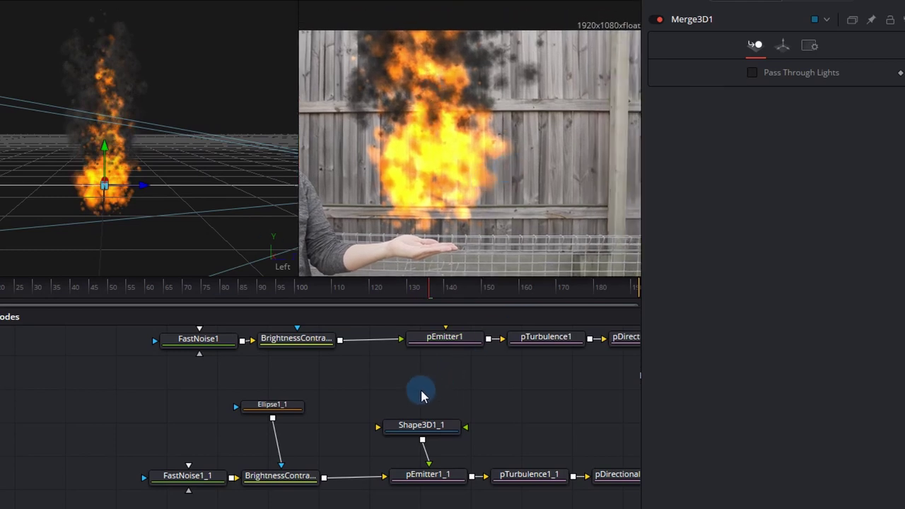
click(405, 425)
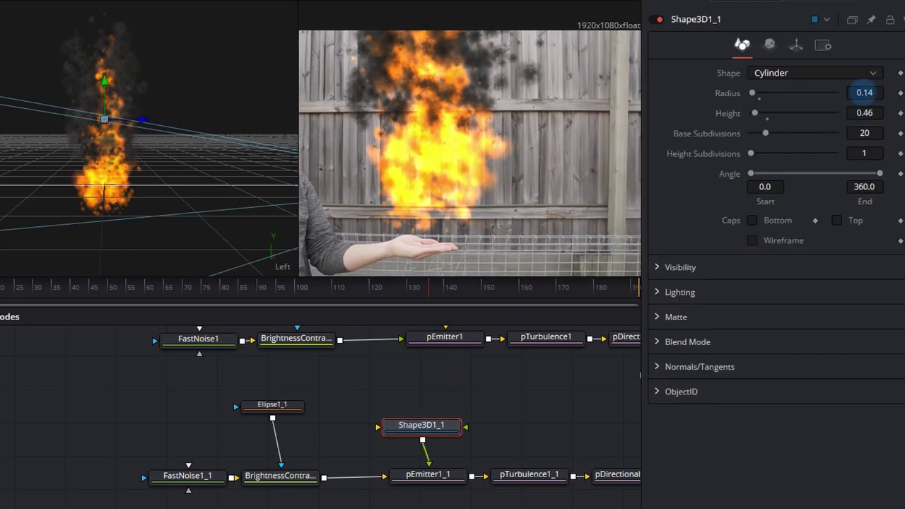